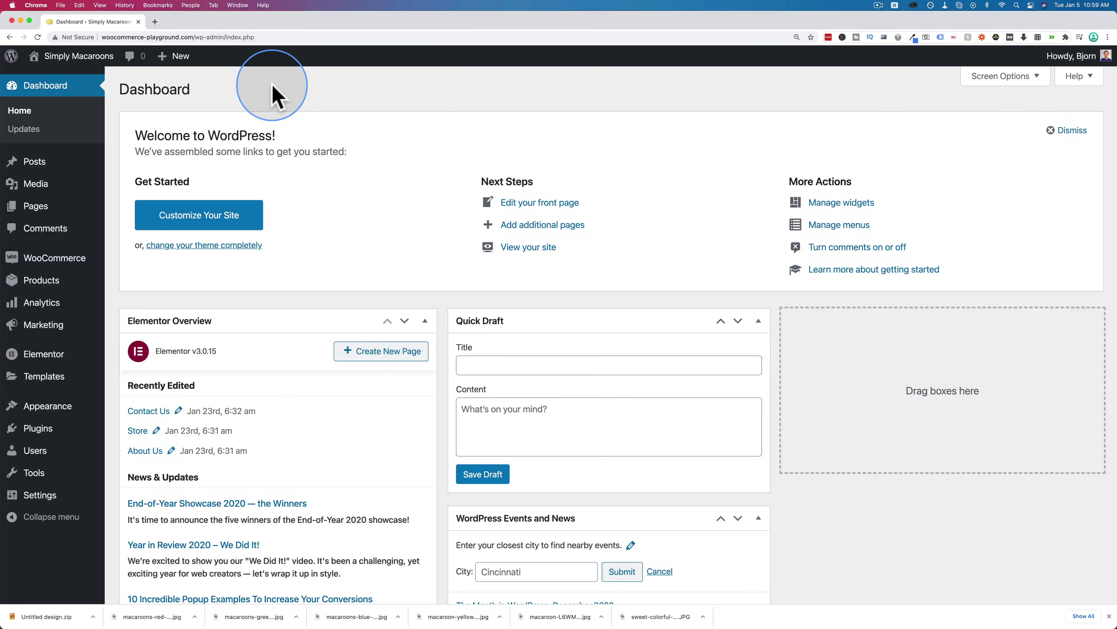
Create a new product titled 'Rainbow Macaroons' and move into its description editor.
{"action": "mouse_move", "coordinate": [75, 287]}
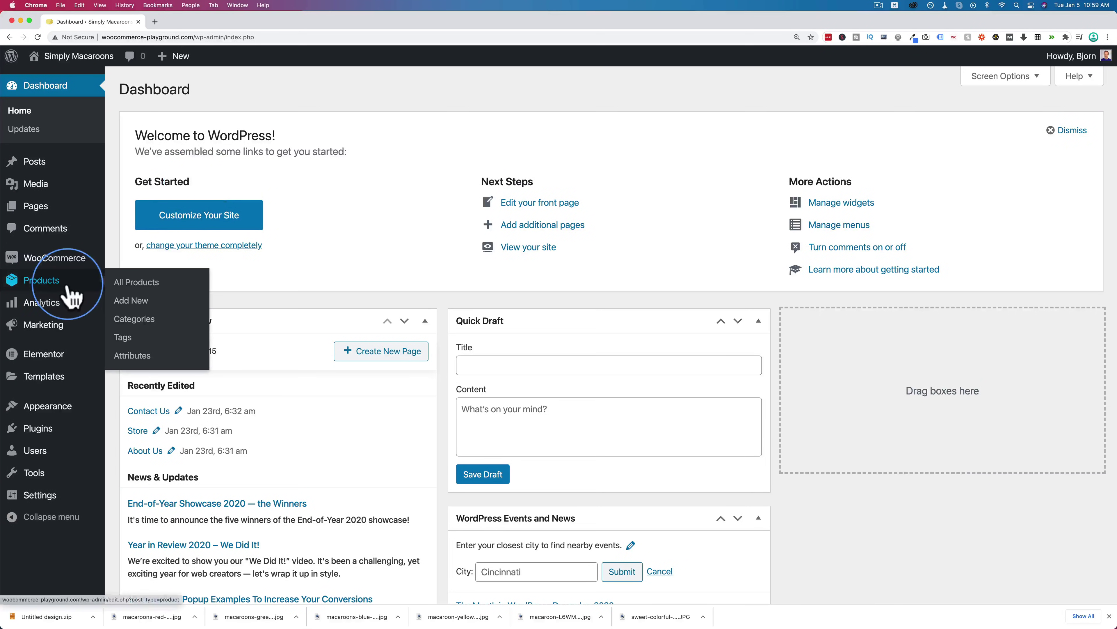
{"action": "left_click", "coordinate": [140, 308]}
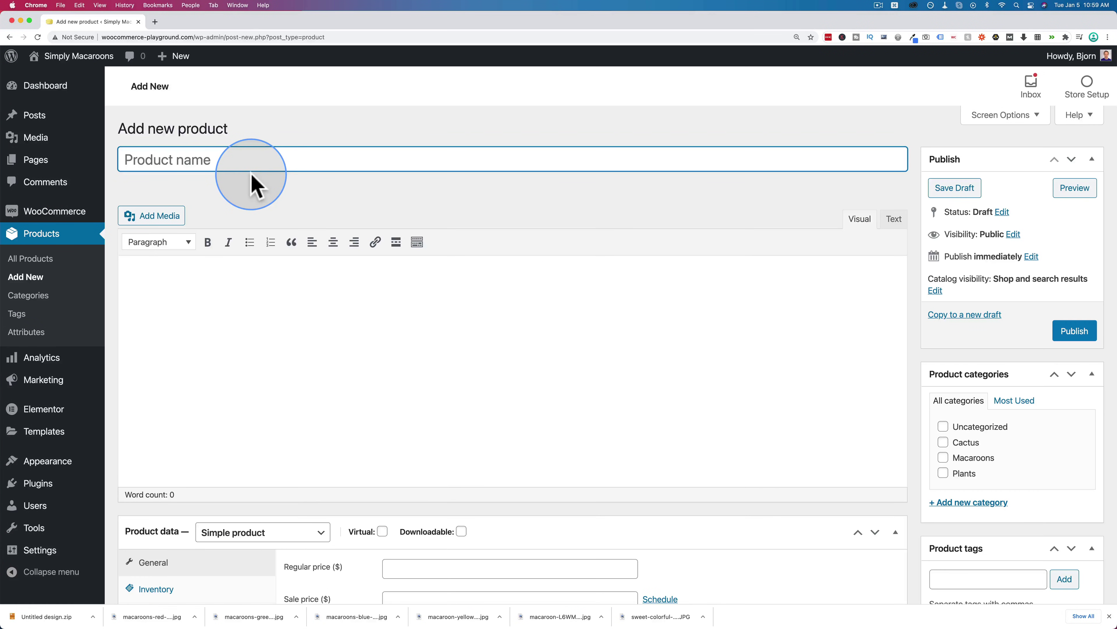
{"action": "type", "text": "Rainbow"}
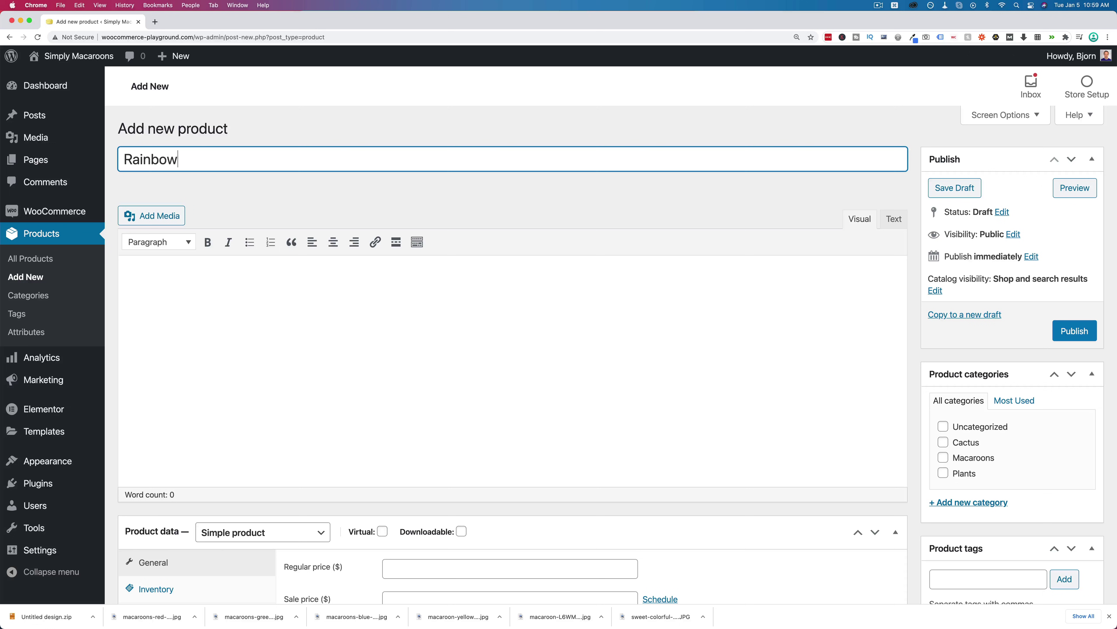
{"action": "type", "text": " Macaroons"}
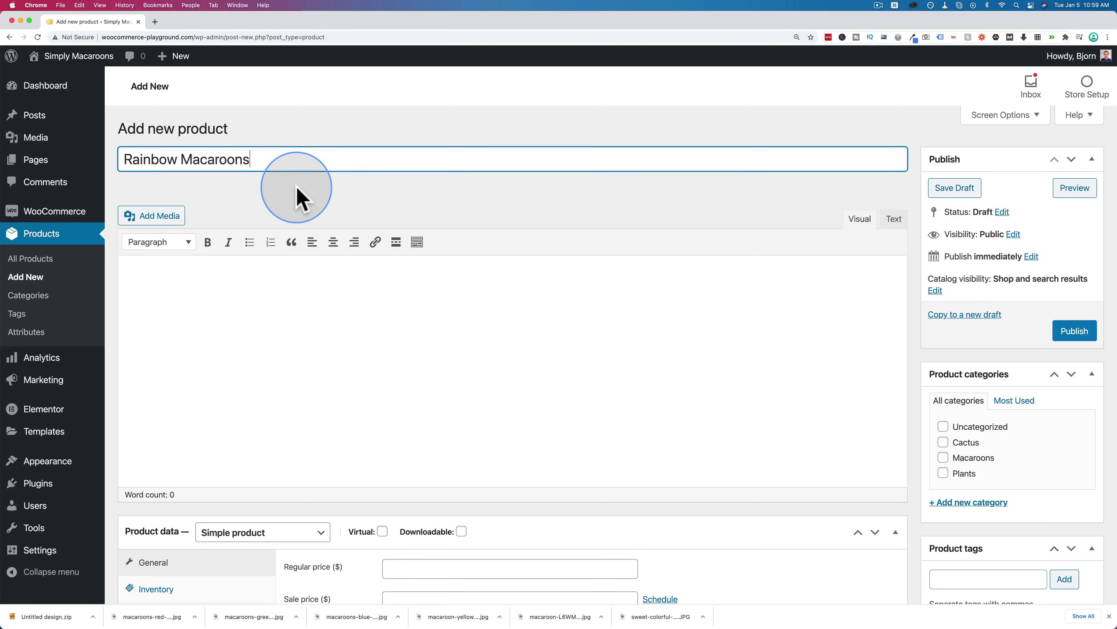
{"action": "left_click", "coordinate": [295, 302]}
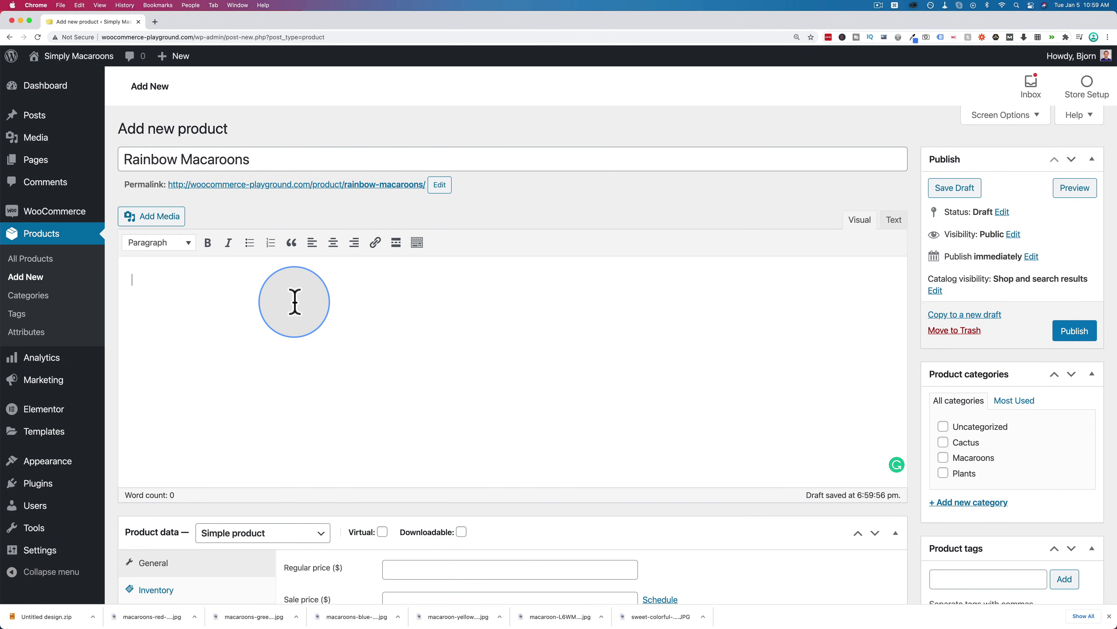
{"action": "scroll", "coordinate": [290, 271], "scroll_direction": "down", "scroll_amount": 1}
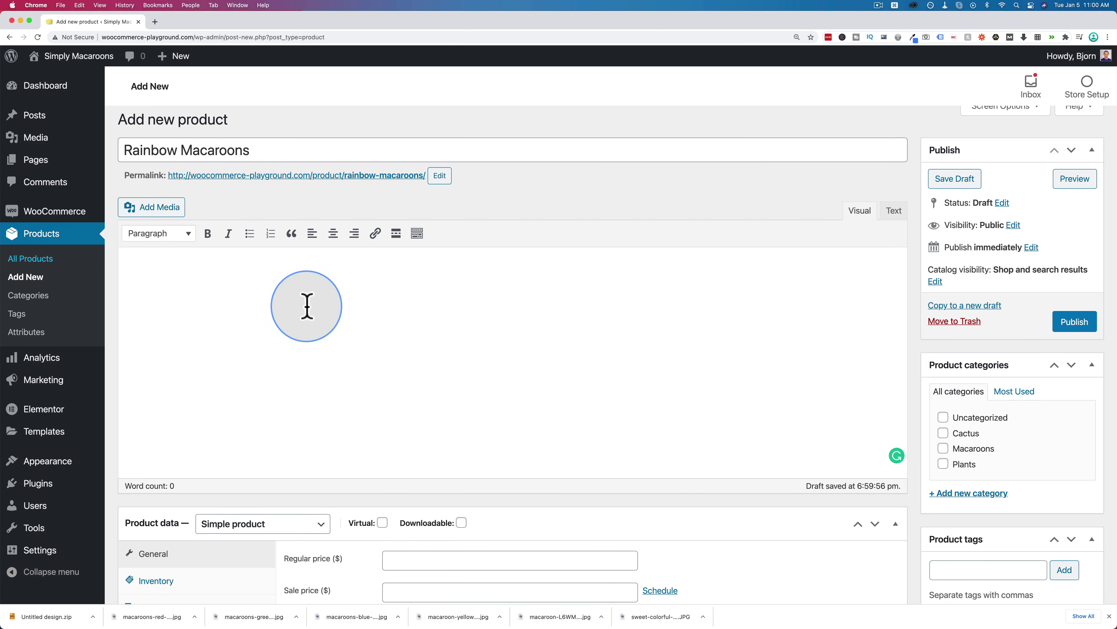
Paste the 43-word macaron description beginning 'They're: Crispy, chewy, melty...!' into the editor.
{"action": "type", "text": "\"They're: Crispy, chewy, melty...!\" Just as a sauce enhances its' dish, a macaron's filling enhances the taste of its' shells. But a filling doesn't have to mimic the shells. In fact, contrasting fillings make a complex experience even more delicious. Get your today!"}
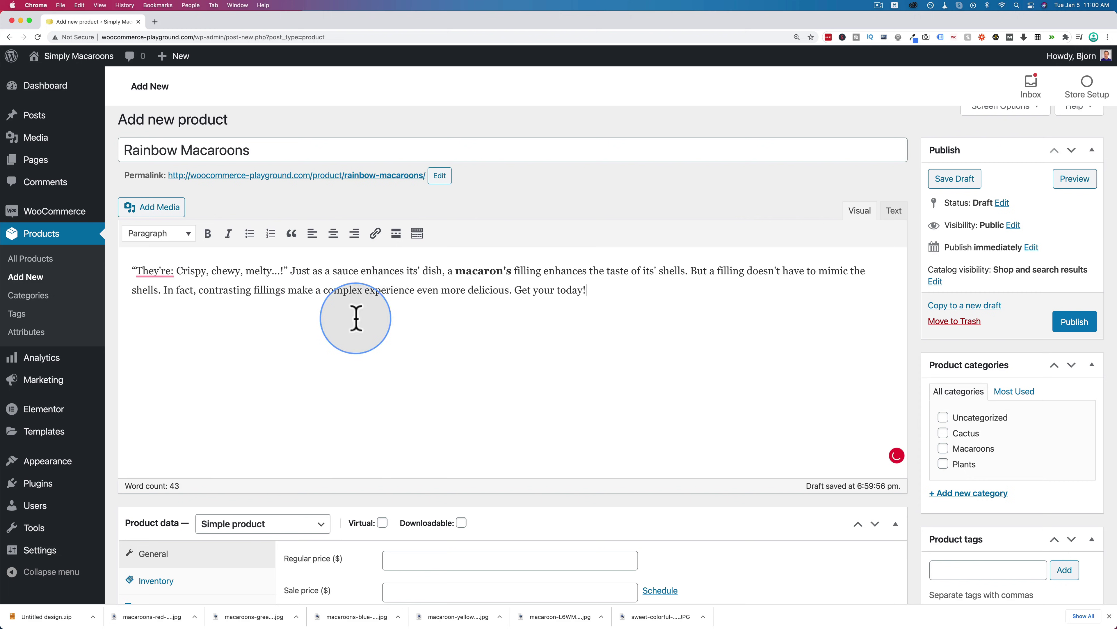
{"action": "scroll", "coordinate": [352, 321], "scroll_direction": "down", "scroll_amount": 2}
{"action": "scroll", "coordinate": [348, 326], "scroll_direction": "up", "scroll_amount": 1}
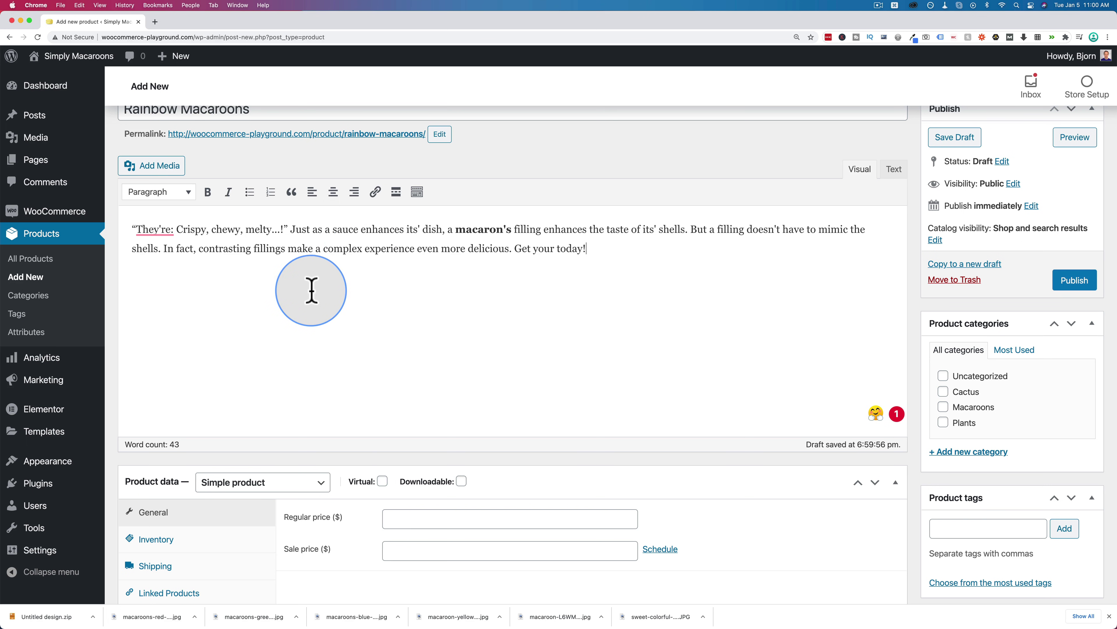
{"action": "scroll", "coordinate": [312, 288], "scroll_direction": "down", "scroll_amount": 1}
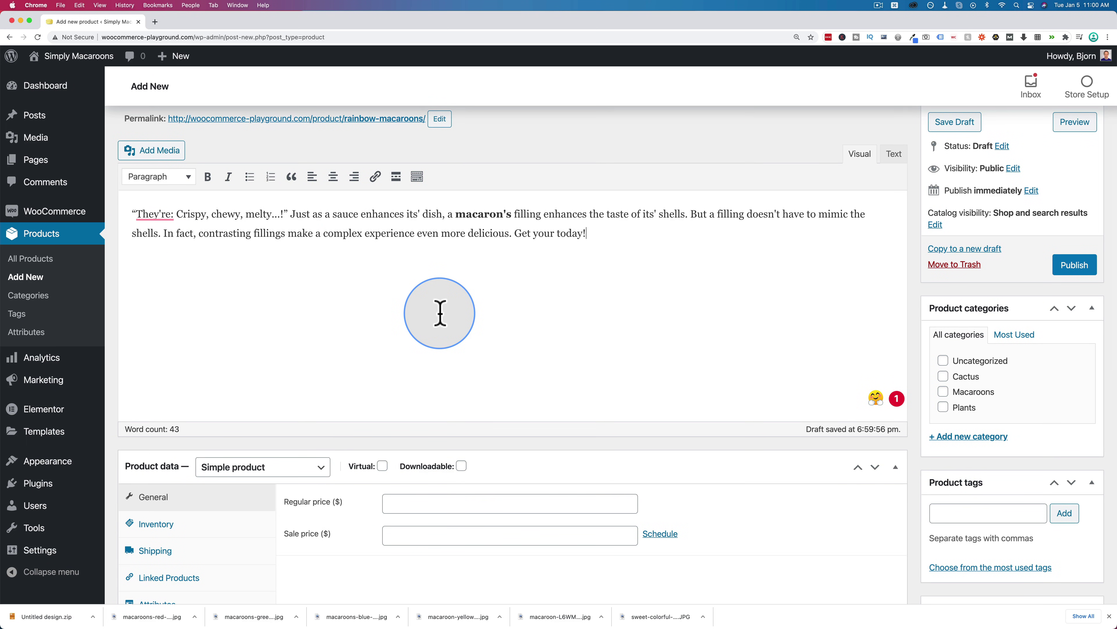
{"action": "scroll", "coordinate": [387, 330], "scroll_direction": "down", "scroll_amount": 2}
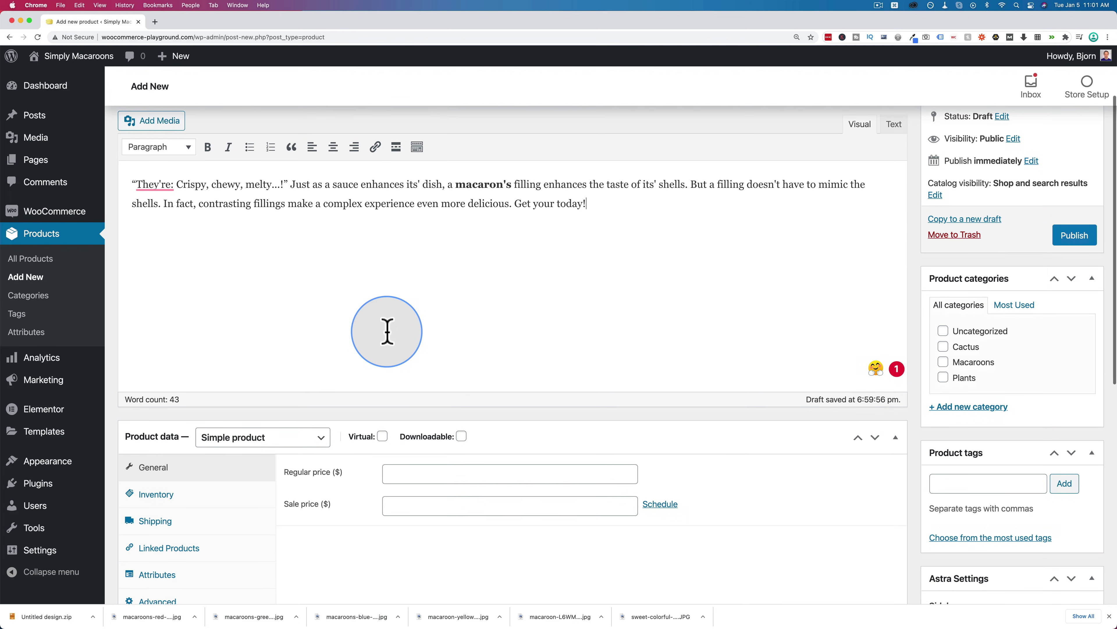
{"action": "scroll", "coordinate": [387, 330], "scroll_direction": "down", "scroll_amount": 5}
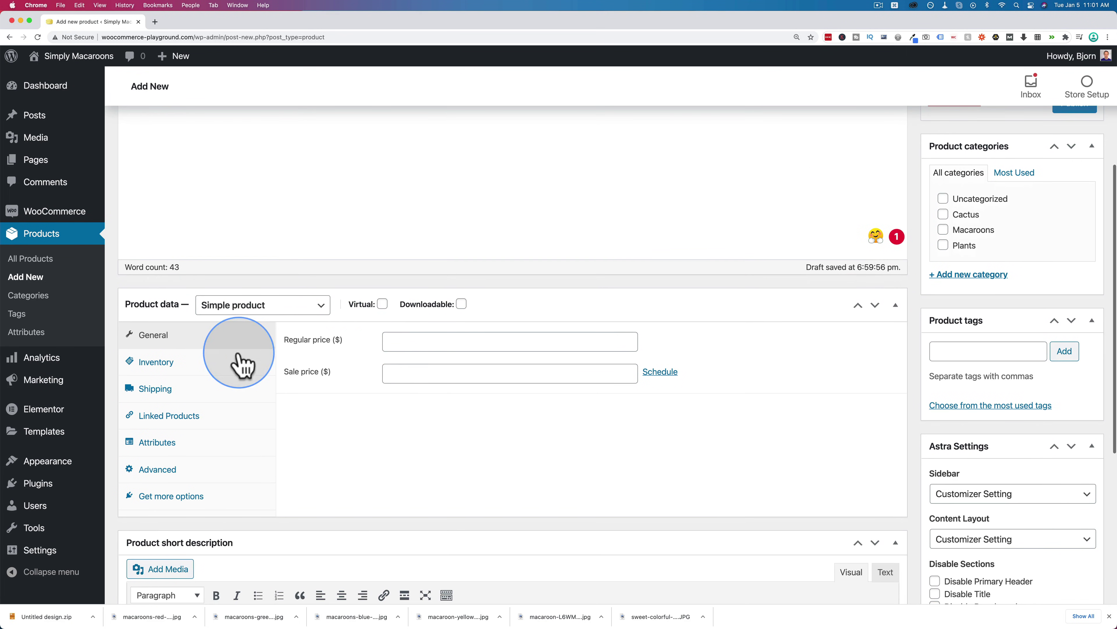
Keep Simple product as the product type and enter a regular price of 10.
{"action": "left_click", "coordinate": [272, 306]}
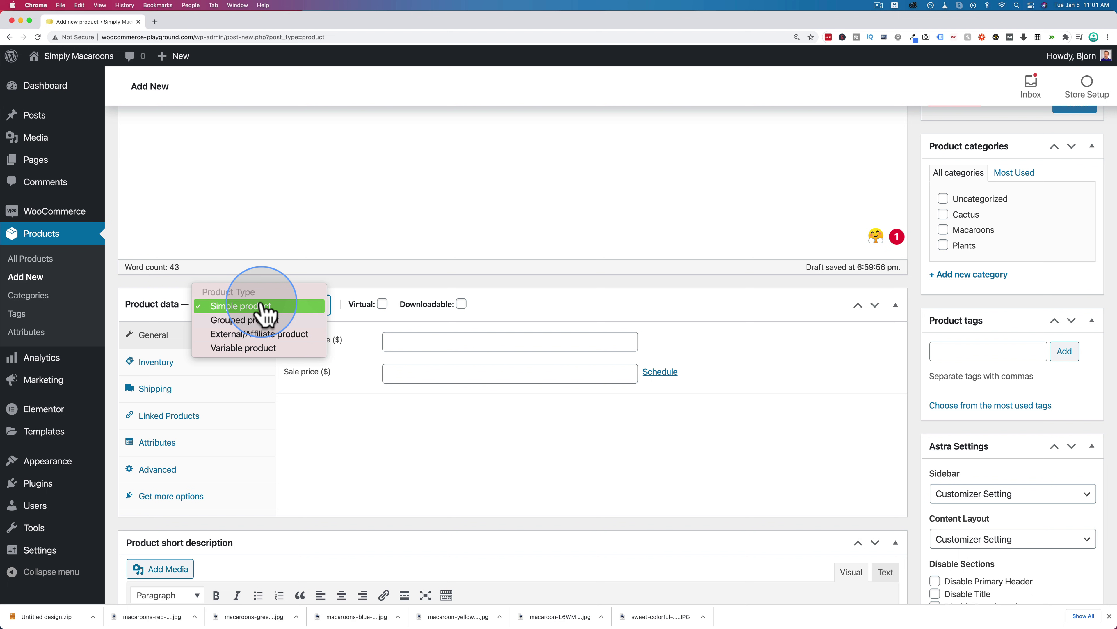
{"action": "left_click", "coordinate": [264, 306]}
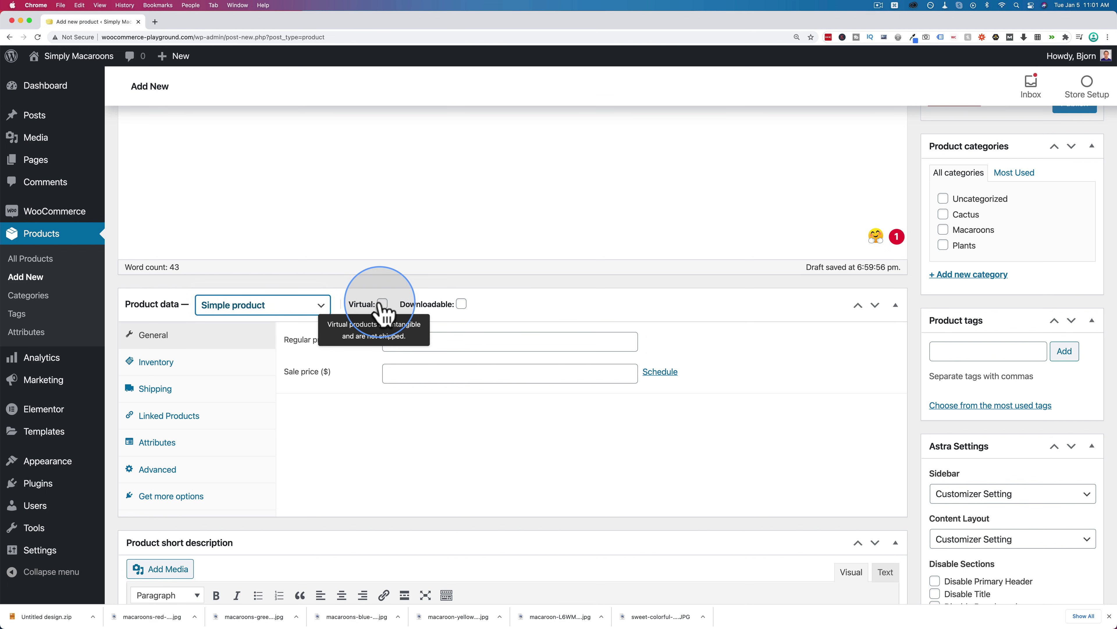
{"action": "mouse_move", "coordinate": [474, 300]}
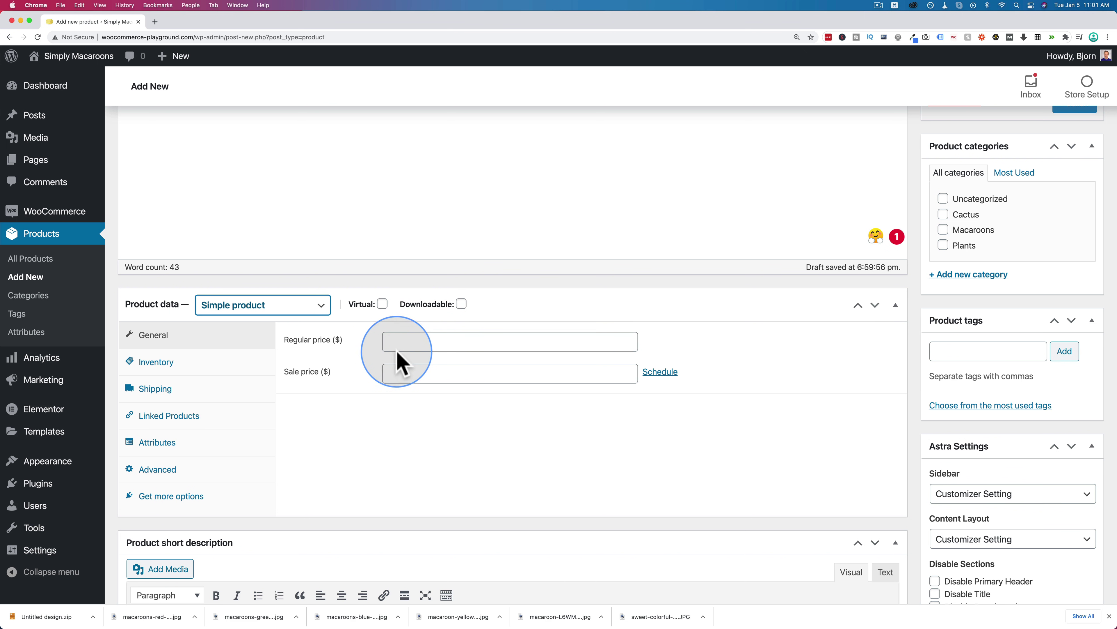
{"action": "left_click", "coordinate": [407, 342]}
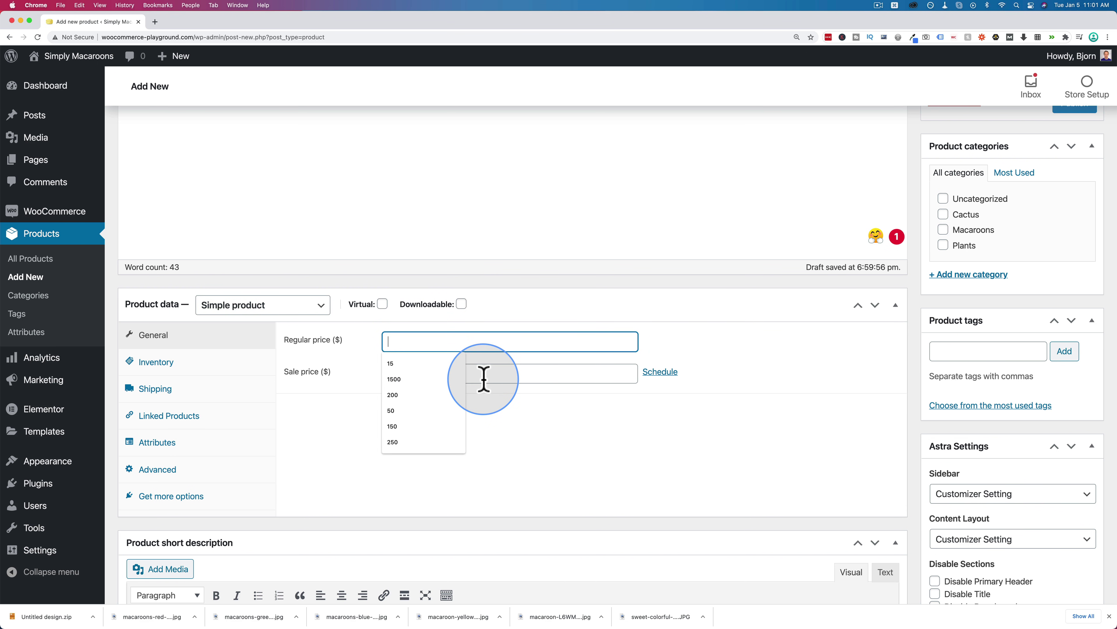
{"action": "type", "text": "10"}
Set the sale price to 7.50, replacing the mistyped 7.99.
{"action": "left_click", "coordinate": [461, 373]}
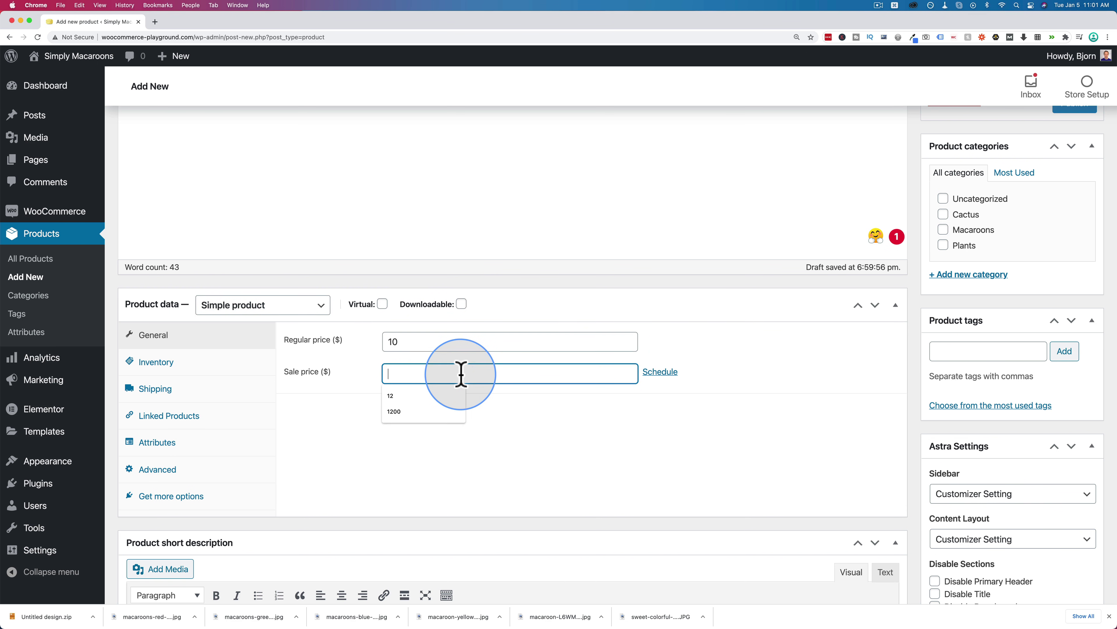
{"action": "type", "text": "7"}
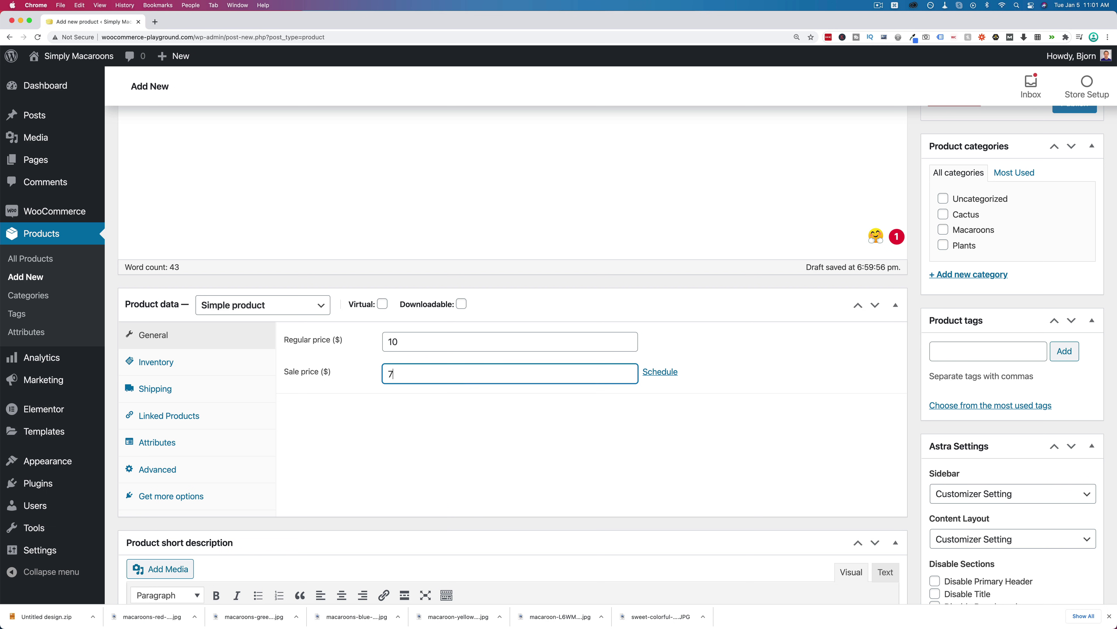
{"action": "type", "text": ".99"}
{"action": "left_click", "coordinate": [409, 531]}
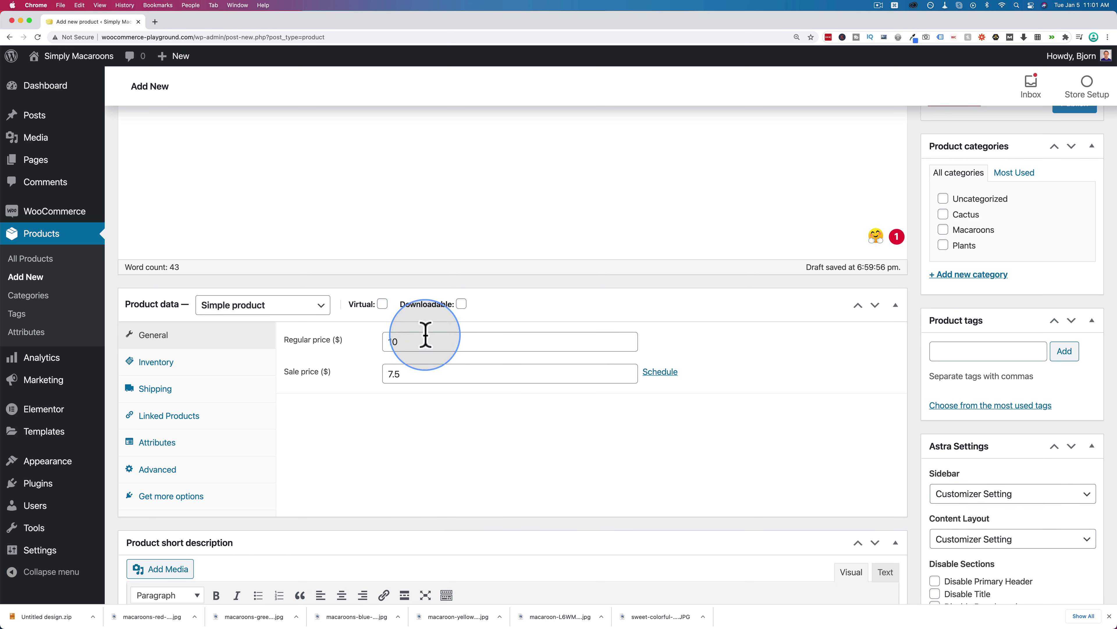
{"action": "left_click", "coordinate": [386, 375]}
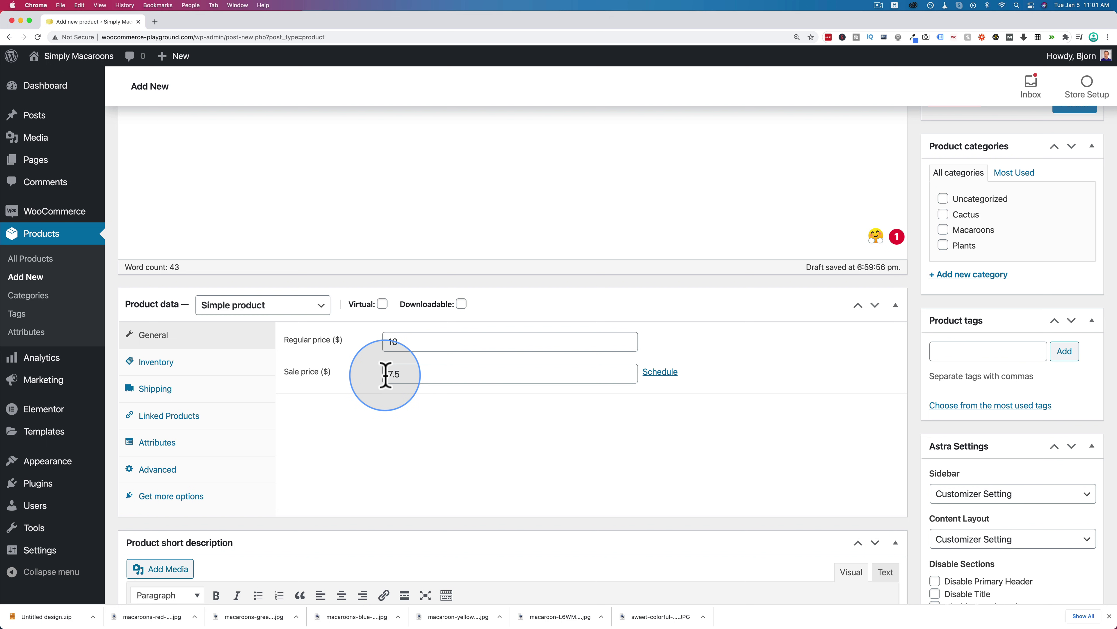
{"action": "left_click_drag", "start_coordinate": [386, 375], "coordinate": [404, 370]}
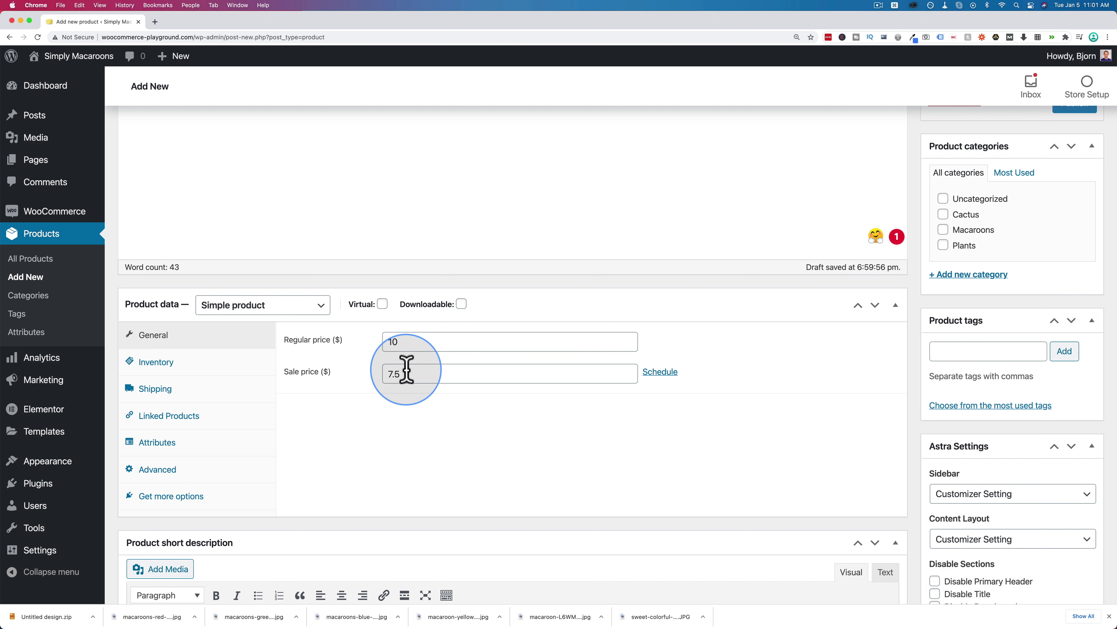
{"action": "key", "text": "BackSpace"}
{"action": "left_click", "coordinate": [428, 425]}
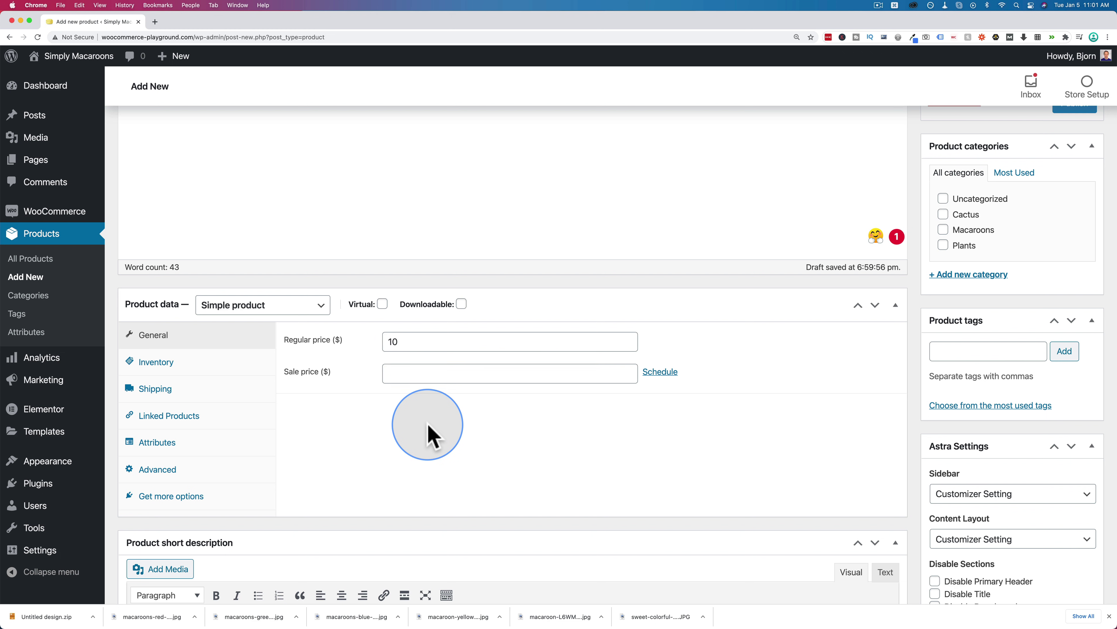
{"action": "left_click", "coordinate": [469, 376]}
{"action": "type", "text": "7.50"}
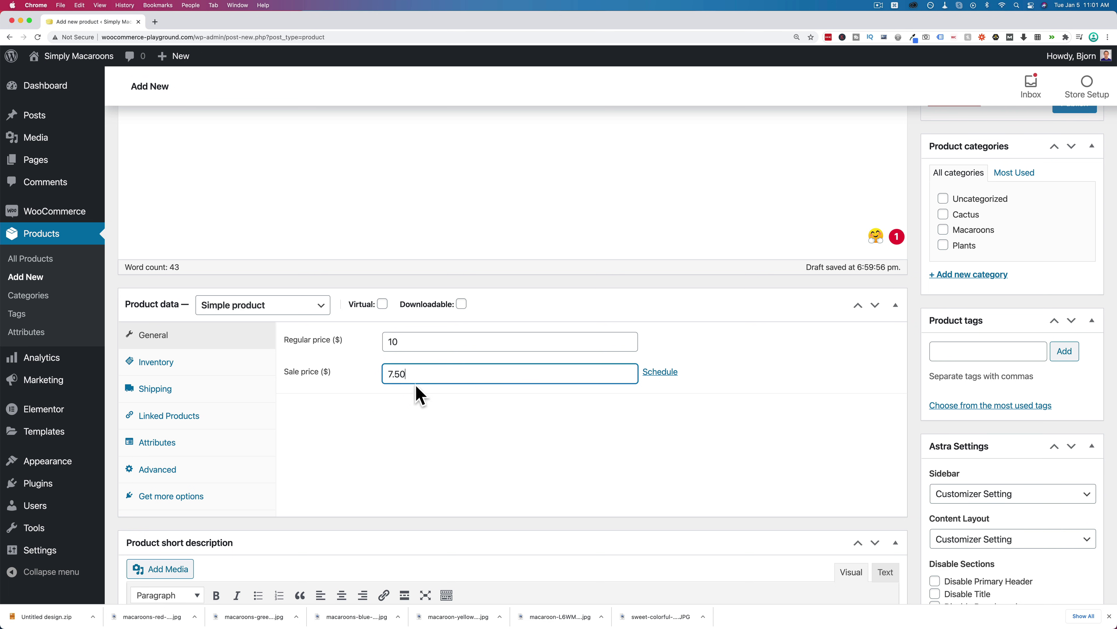
Schedule the sale from 2021-01-01 to 2021-01-15, then cancel the schedule again.
{"action": "left_click", "coordinate": [662, 373]}
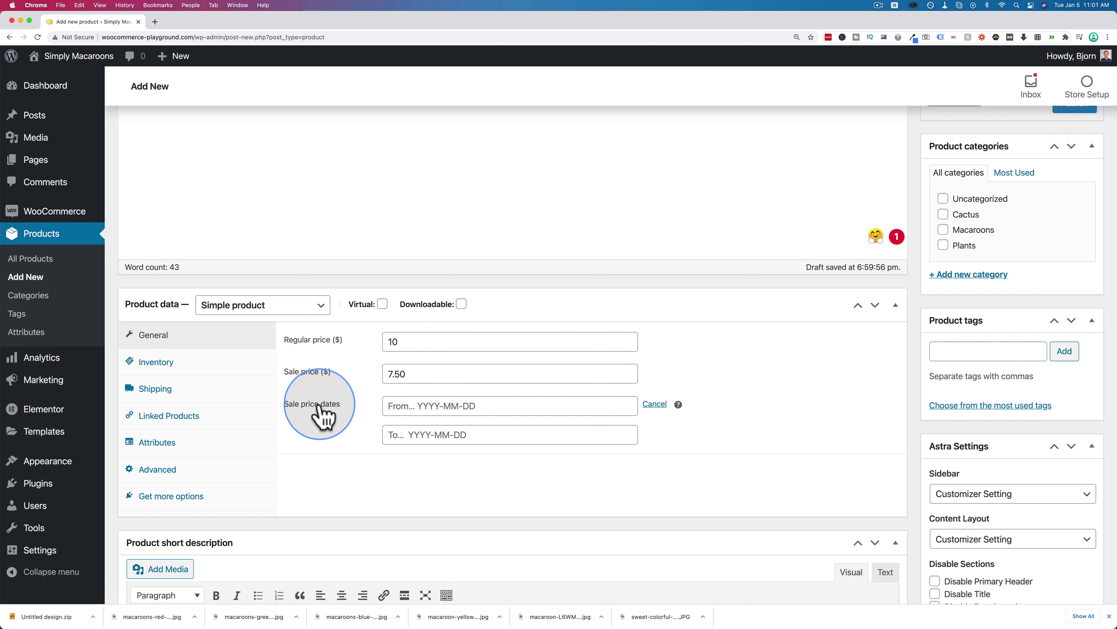
{"action": "left_click", "coordinate": [429, 405]}
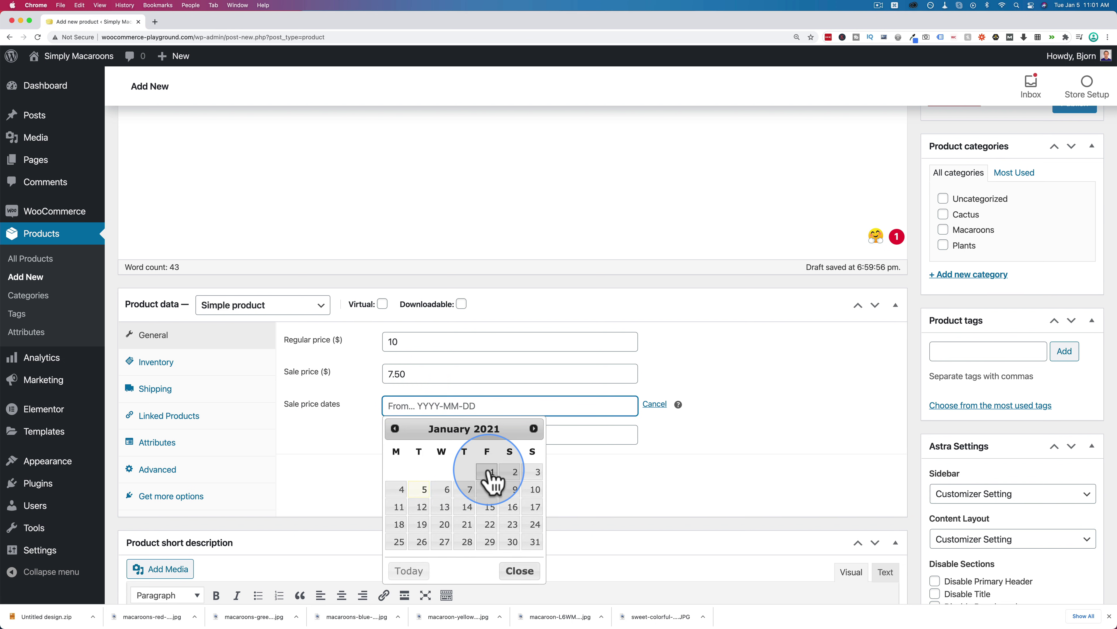
{"action": "left_click", "coordinate": [490, 486]}
{"action": "left_click", "coordinate": [477, 438]}
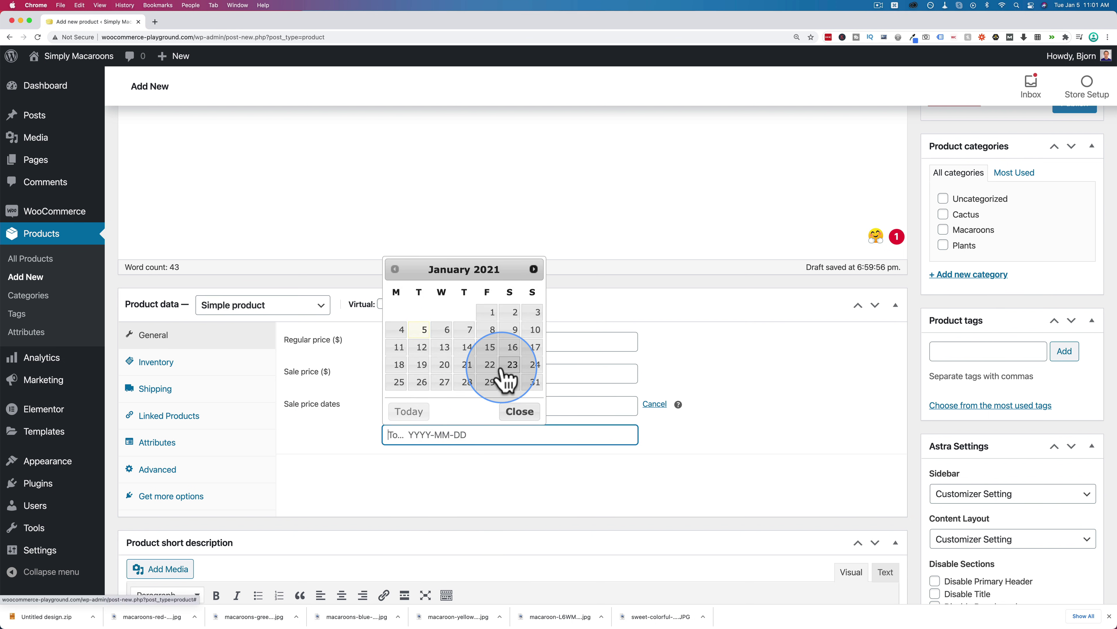
{"action": "left_click", "coordinate": [490, 348]}
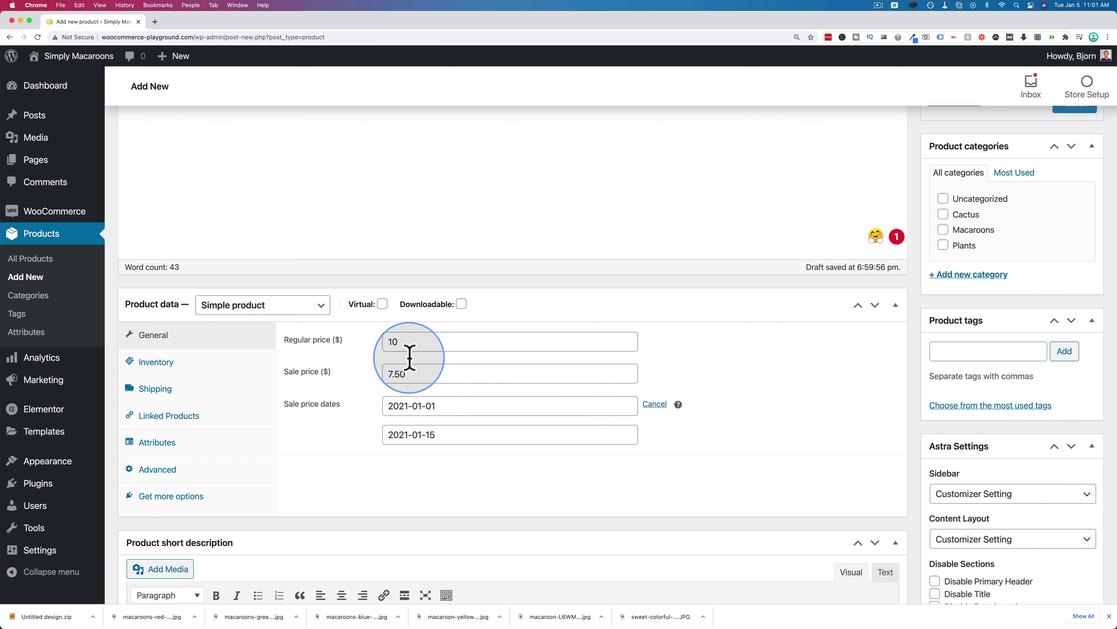
{"action": "left_click", "coordinate": [647, 405]}
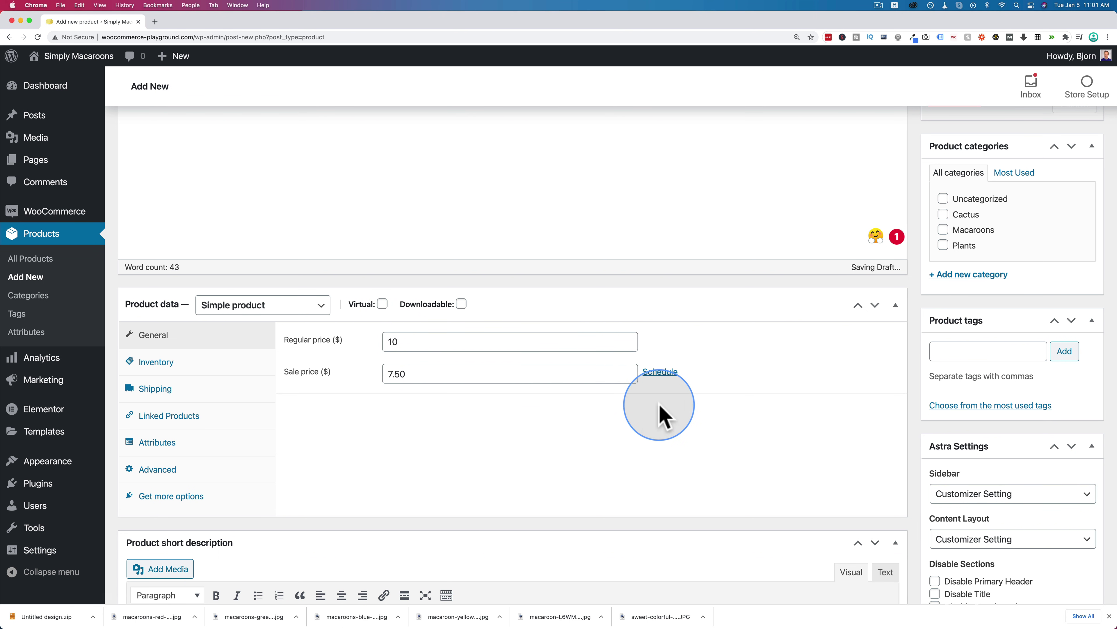
Delete the 7.50 sale price so only the regular price of 10 remains.
{"action": "left_click_drag", "start_coordinate": [436, 372], "coordinate": [367, 380]}
{"action": "key", "text": "BackSpace"}
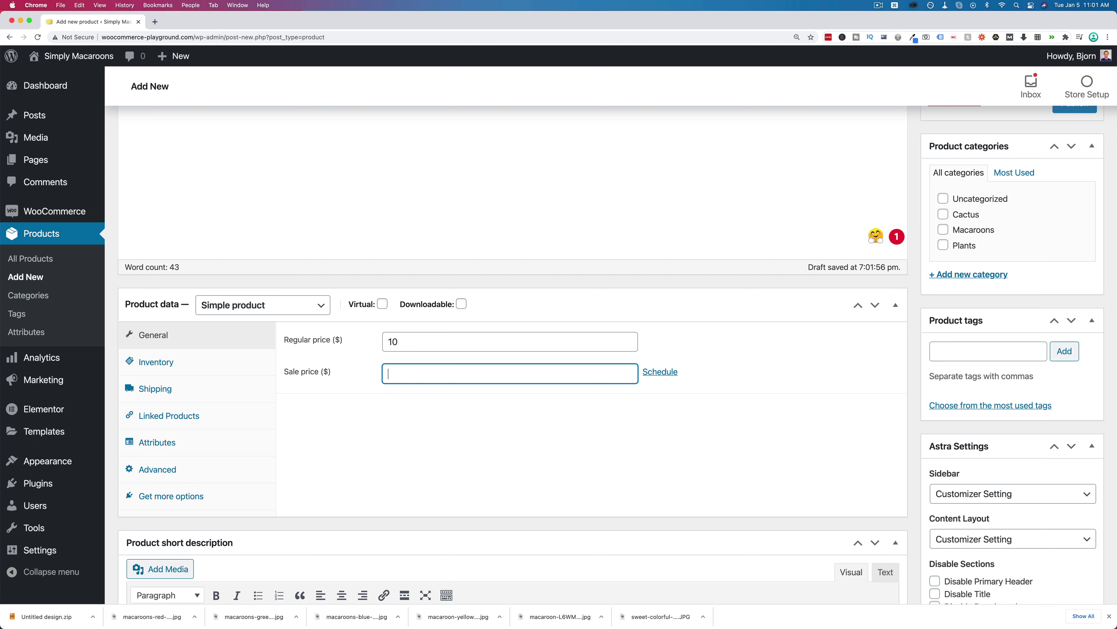
{"action": "scroll", "coordinate": [492, 332], "scroll_direction": "down", "scroll_amount": 1}
In Inventory, replace the placeholder text in the SKU field with 3412412-2.
{"action": "left_click", "coordinate": [173, 339]}
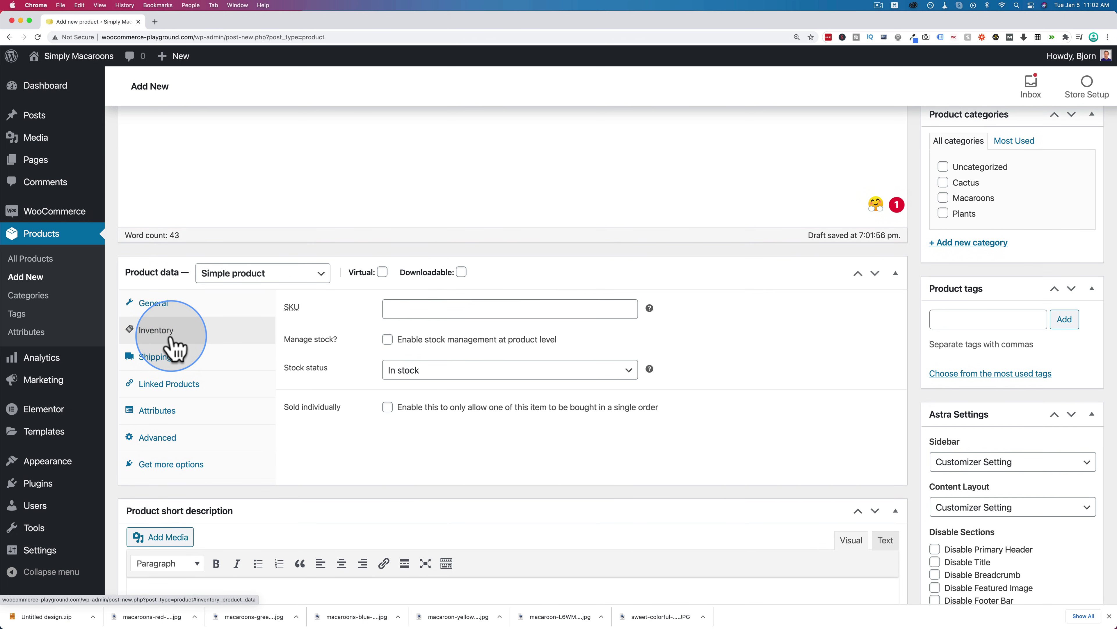
{"action": "left_click", "coordinate": [396, 309]}
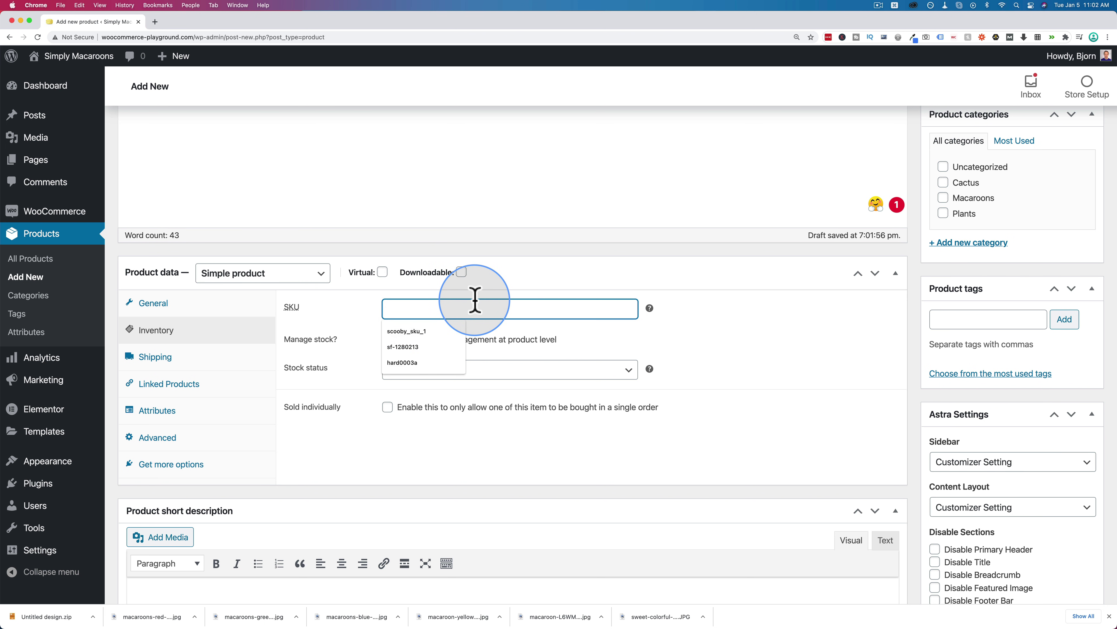
{"action": "type", "text": "sdfwefef"}
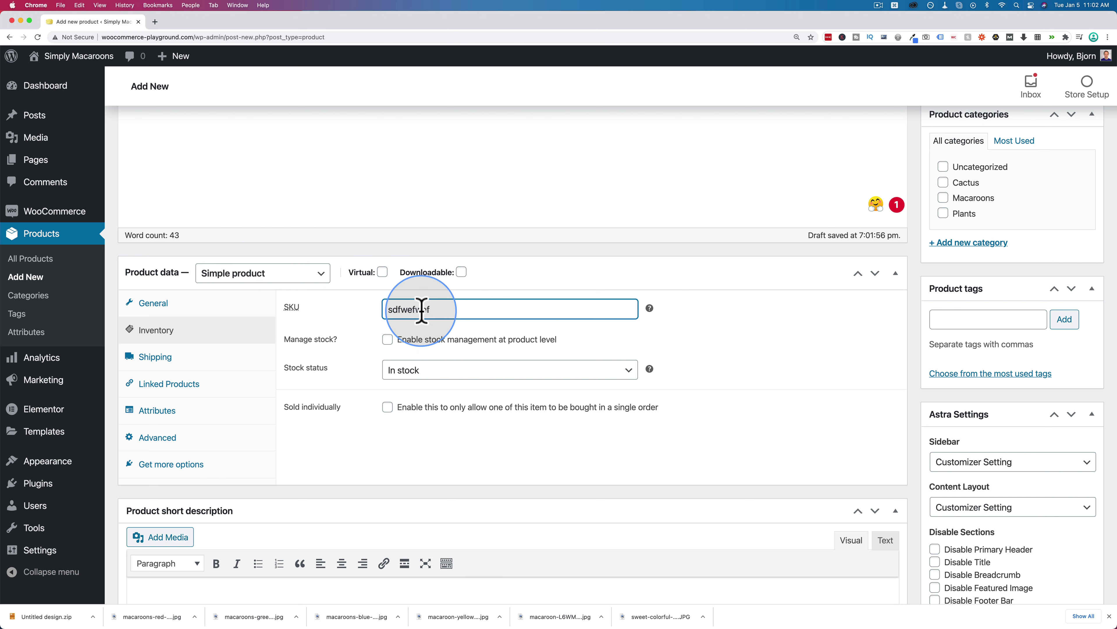
{"action": "double_click", "coordinate": [422, 311]}
{"action": "type", "text": "34124"}
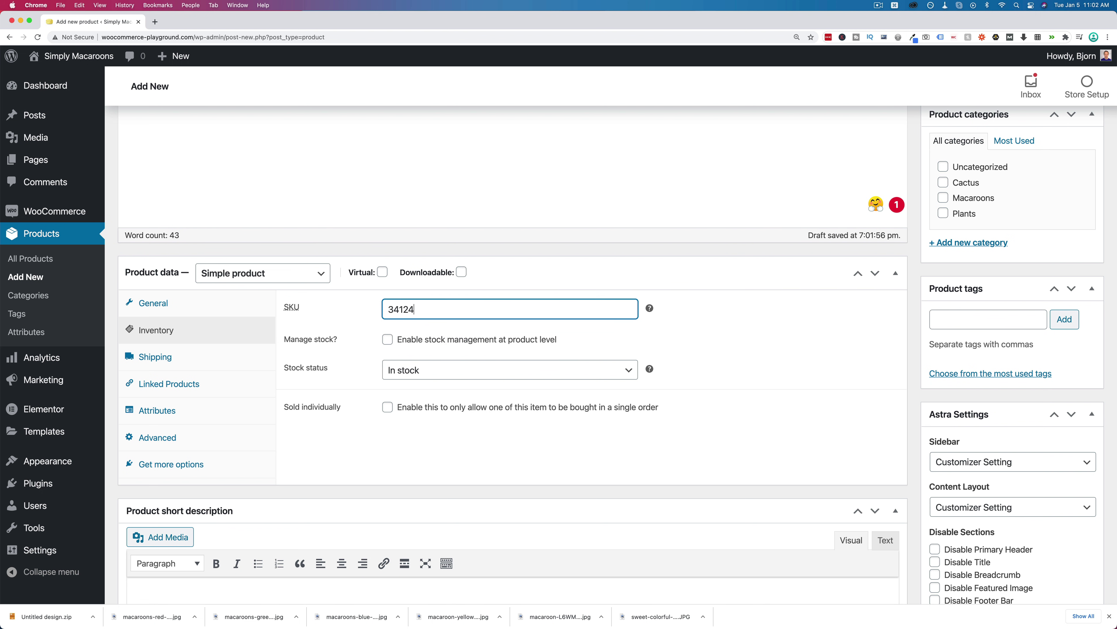
{"action": "type", "text": "12-2"}
{"action": "left_click_drag", "start_coordinate": [436, 311], "coordinate": [369, 319]}
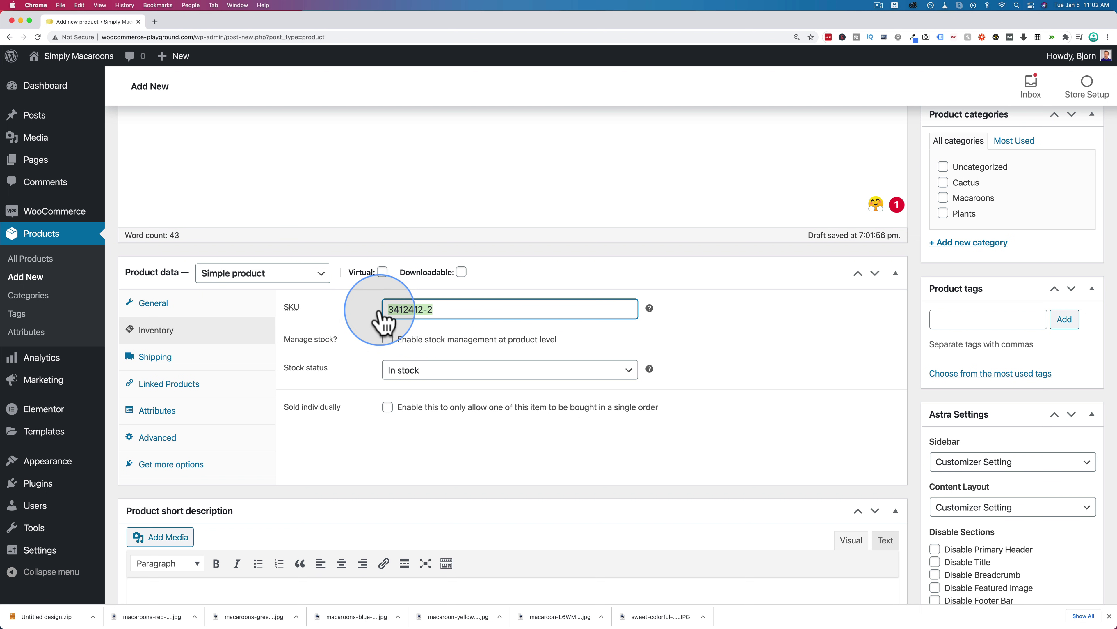
Turn on stock management with a stock quantity of 15.
{"action": "left_click", "coordinate": [388, 339]}
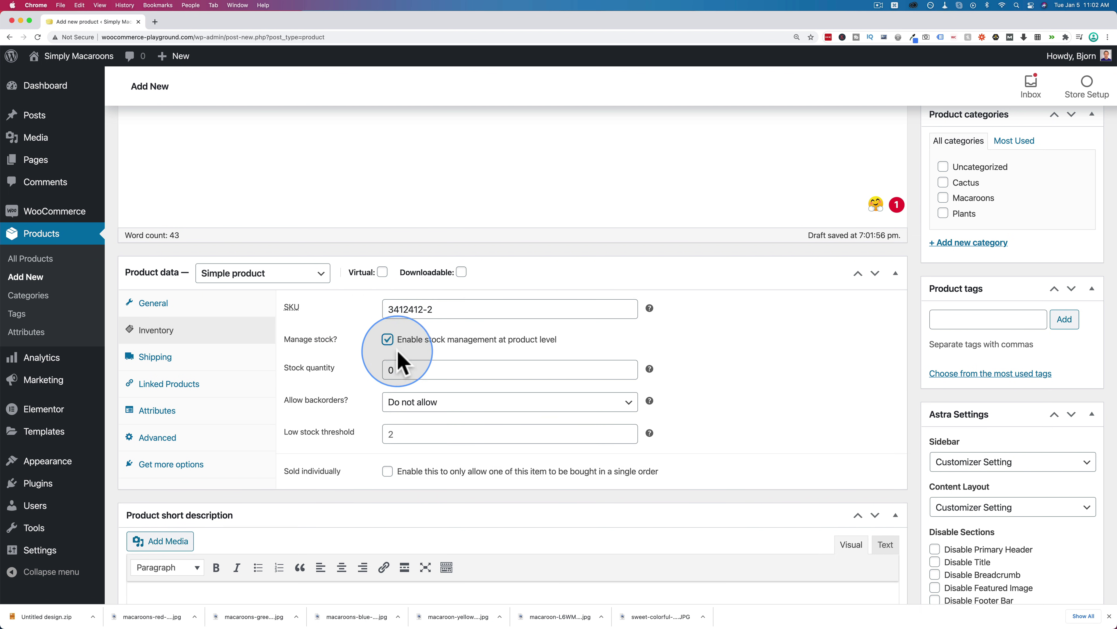
{"action": "double_click", "coordinate": [393, 372]}
{"action": "type", "text": "15"}
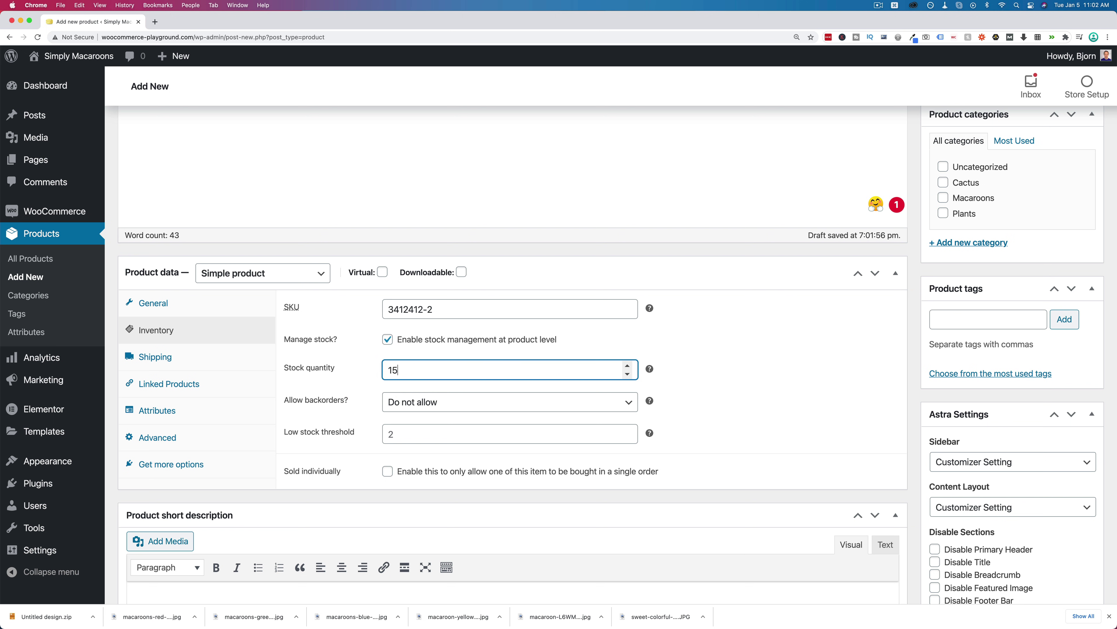
{"action": "scroll", "coordinate": [361, 381], "scroll_direction": "down", "scroll_amount": 1}
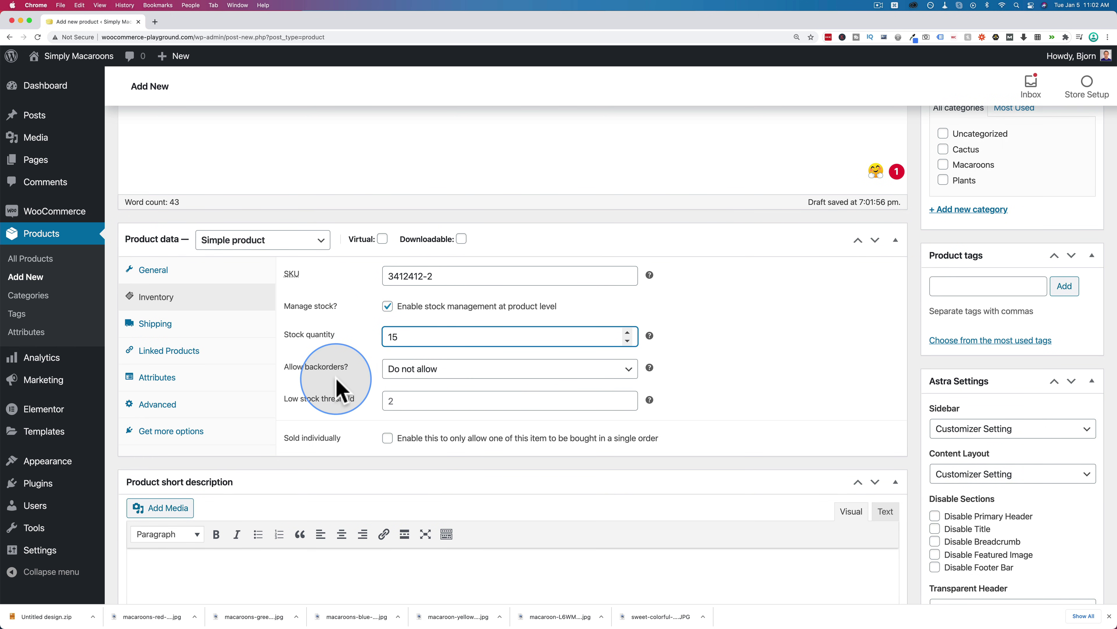
Keep backorders at Do not allow and set the low stock threshold to 5.
{"action": "left_click", "coordinate": [395, 379]}
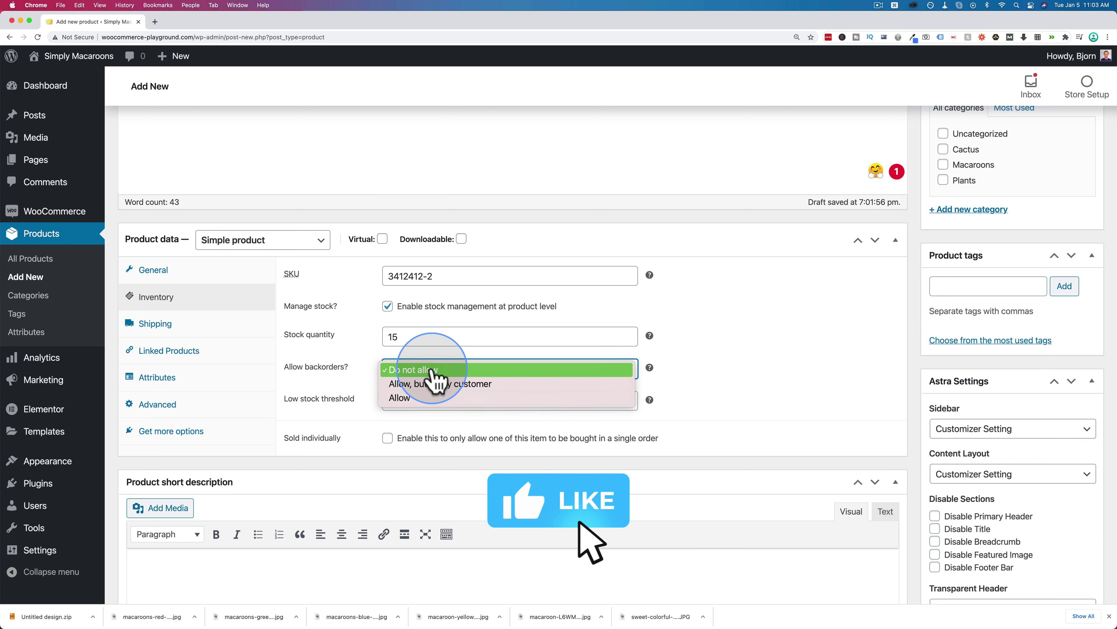
{"action": "left_click", "coordinate": [332, 407]}
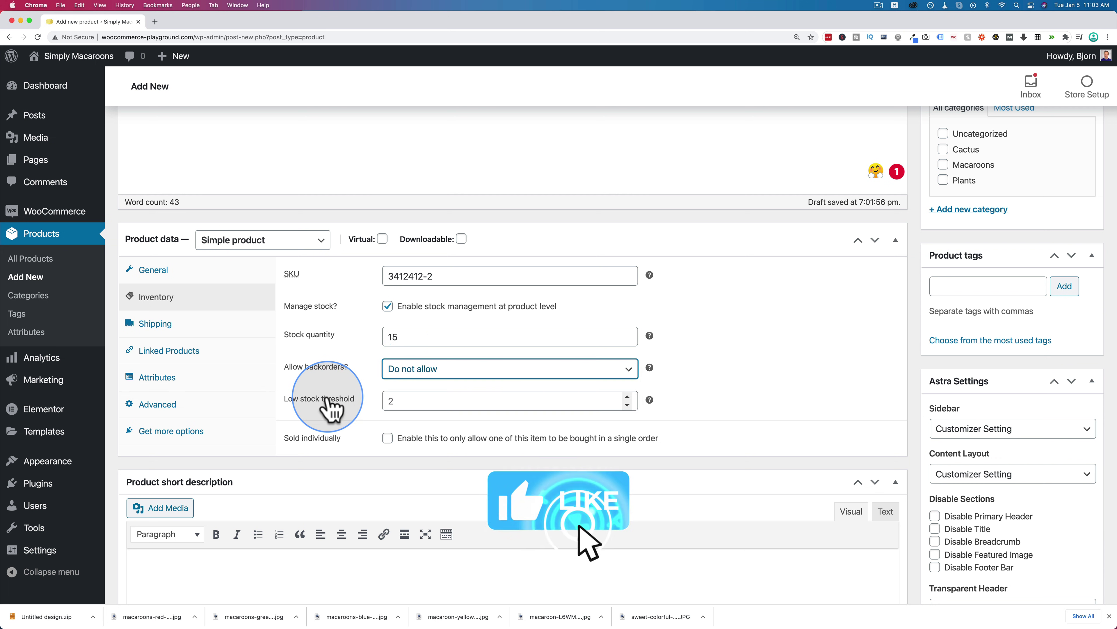
{"action": "left_click", "coordinate": [402, 402]}
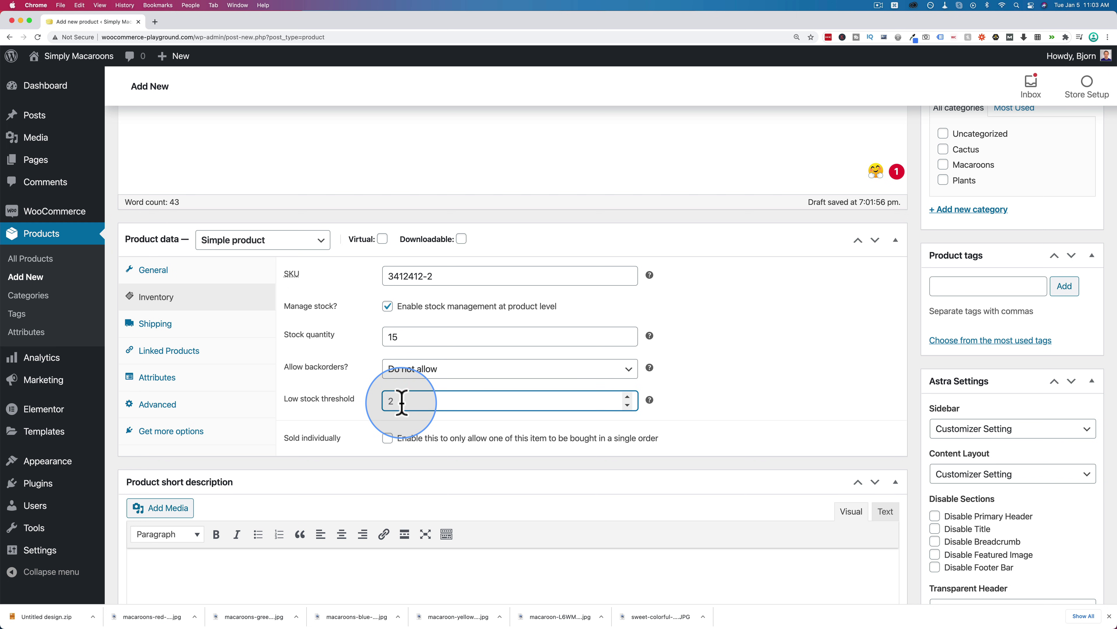
{"action": "type", "text": "5"}
{"action": "left_click", "coordinate": [373, 423]}
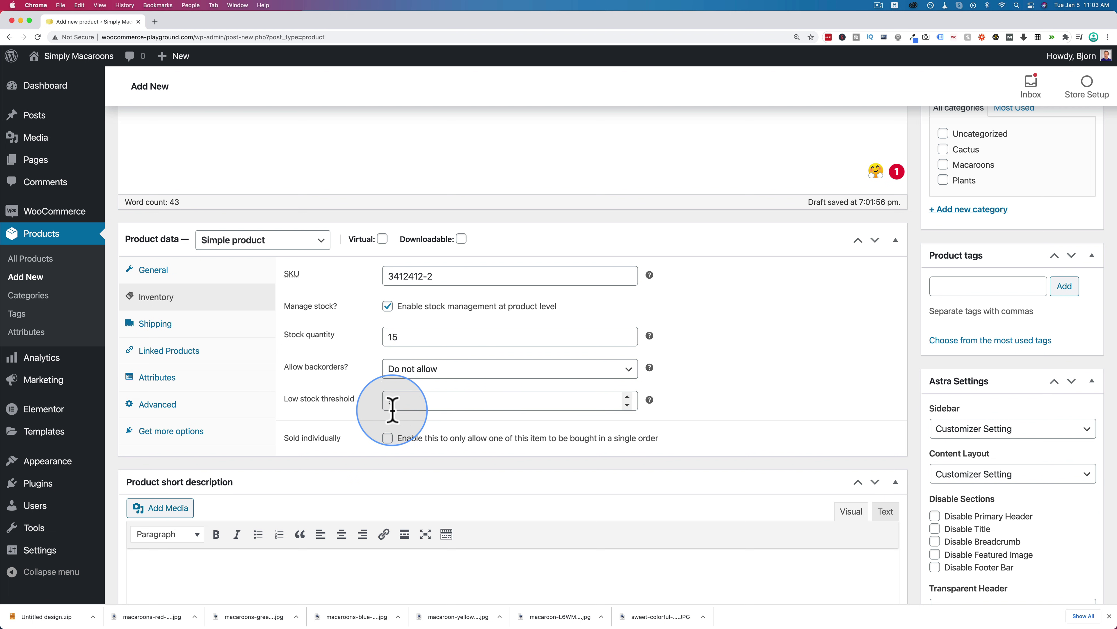
{"action": "scroll", "coordinate": [383, 411], "scroll_direction": "down", "scroll_amount": 1}
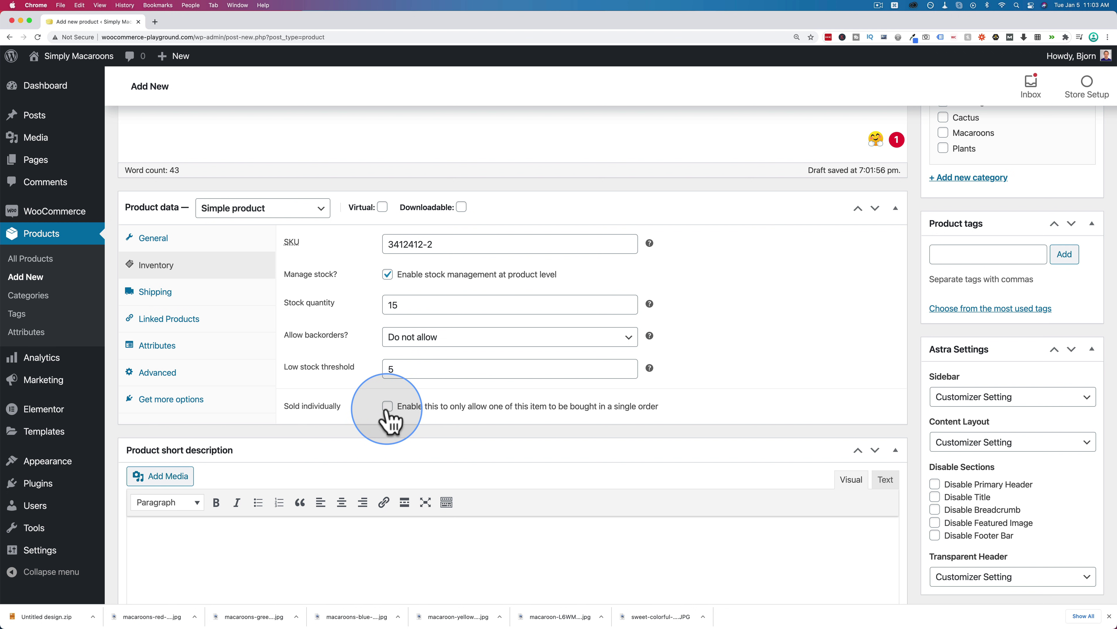
{"action": "left_click", "coordinate": [155, 294]}
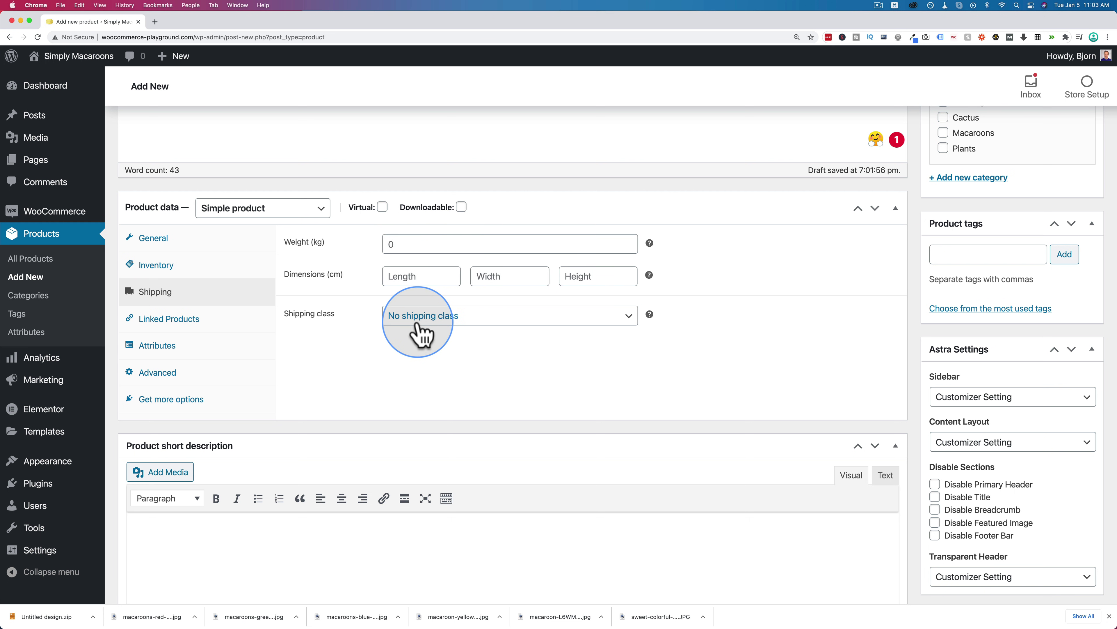
Link Macaroons - Yellow, Small as an upsell and Macaroons - Blue, Medium as a cross-sell.
{"action": "left_click", "coordinate": [211, 323]}
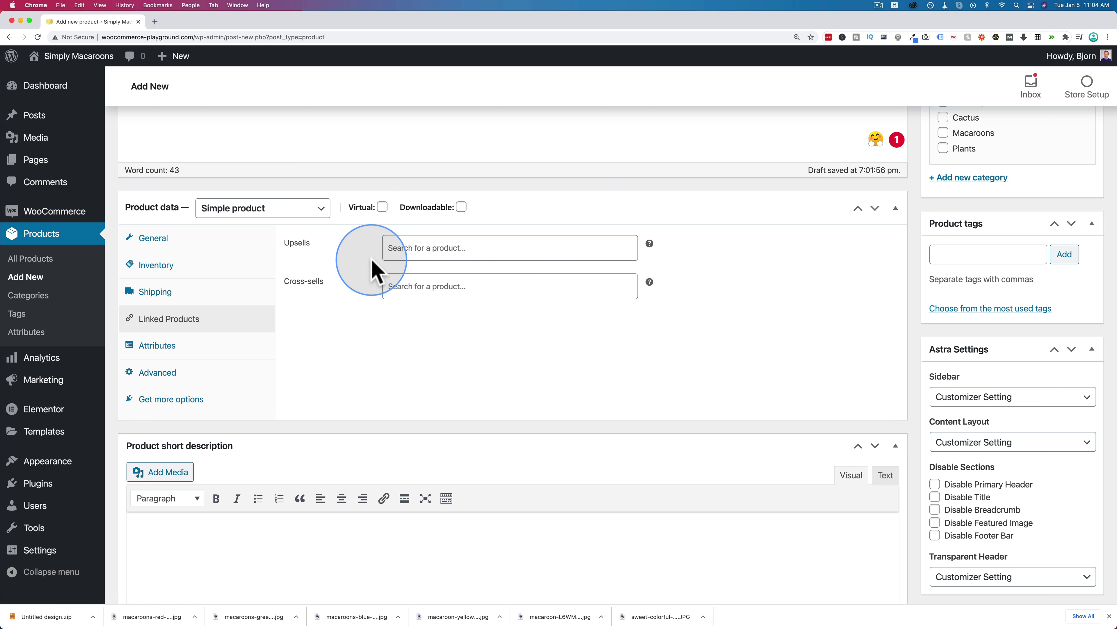
{"action": "left_click", "coordinate": [417, 247]}
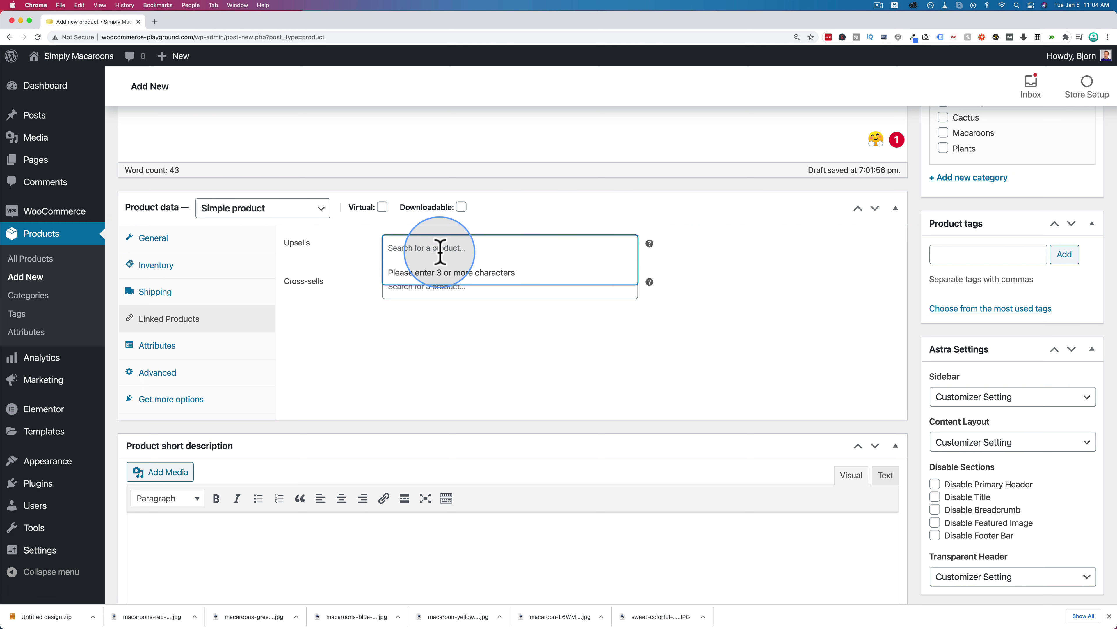
{"action": "type", "text": "maca"}
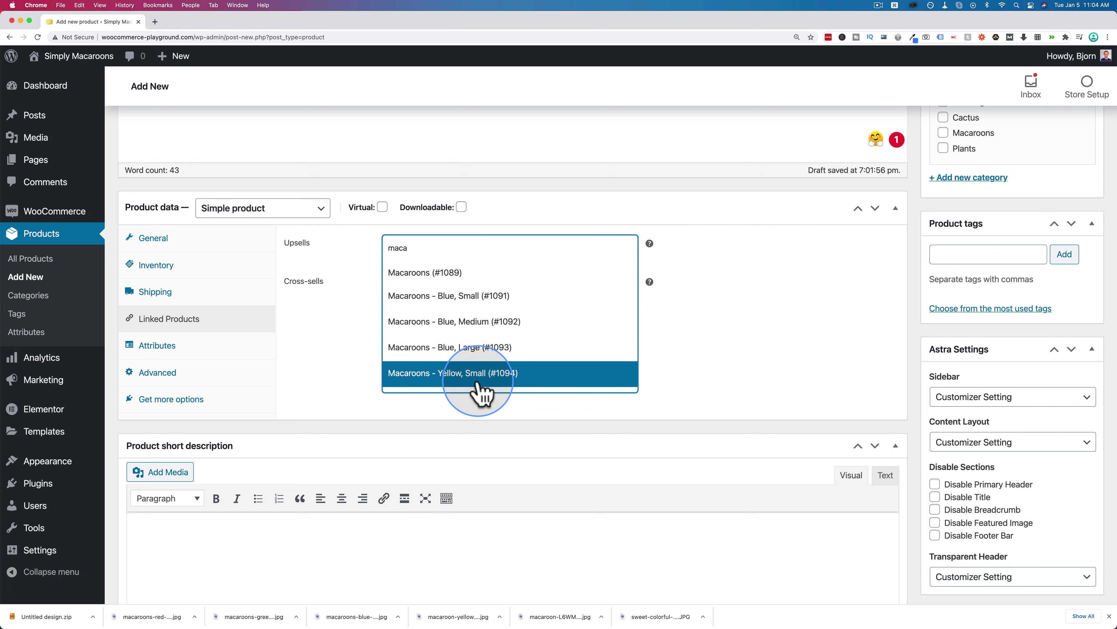
{"action": "left_click", "coordinate": [443, 374]}
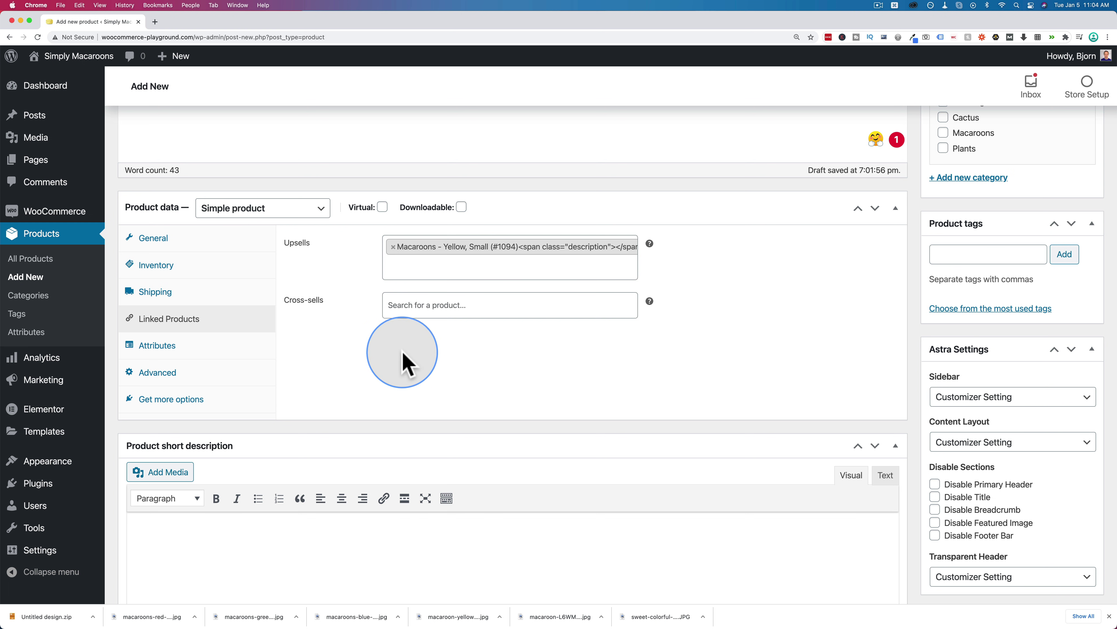
{"action": "left_click", "coordinate": [424, 304]}
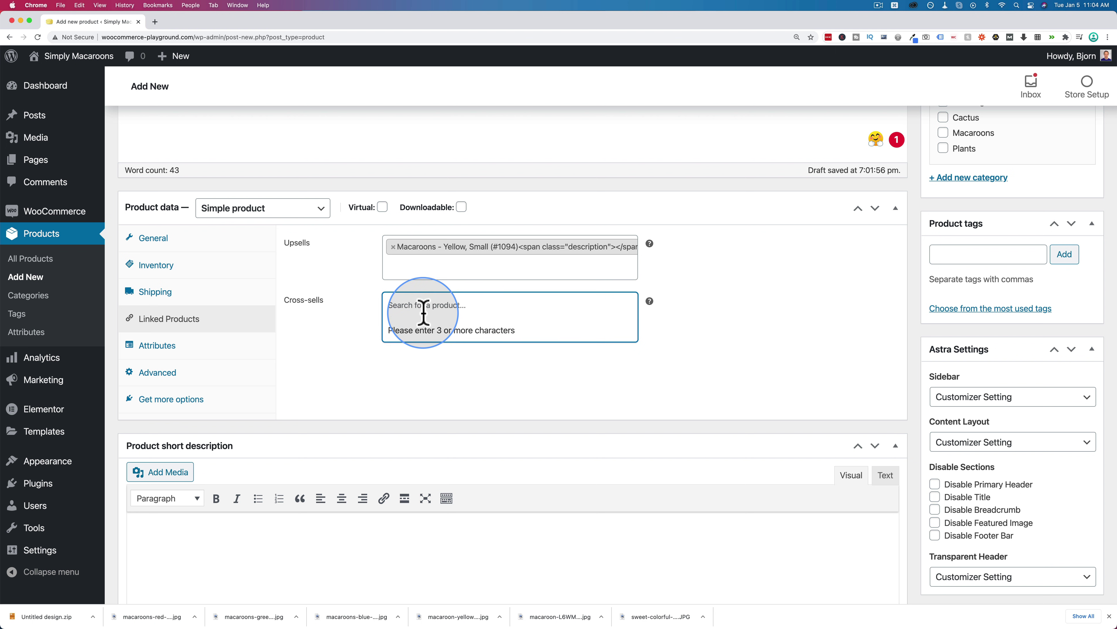
{"action": "type", "text": "blue"}
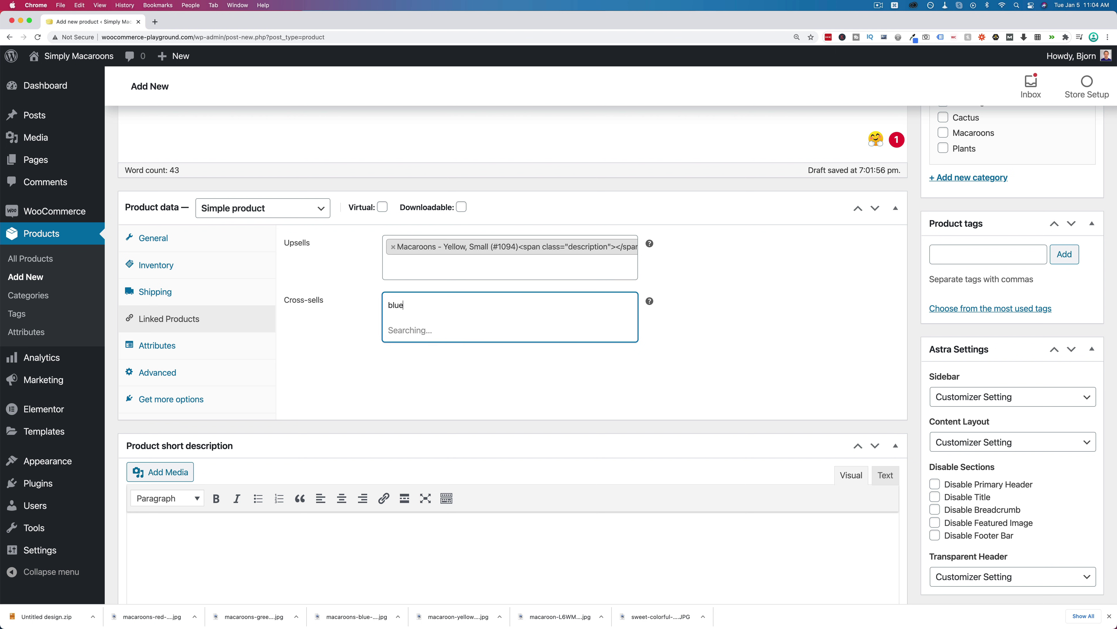
{"action": "left_click", "coordinate": [434, 375]}
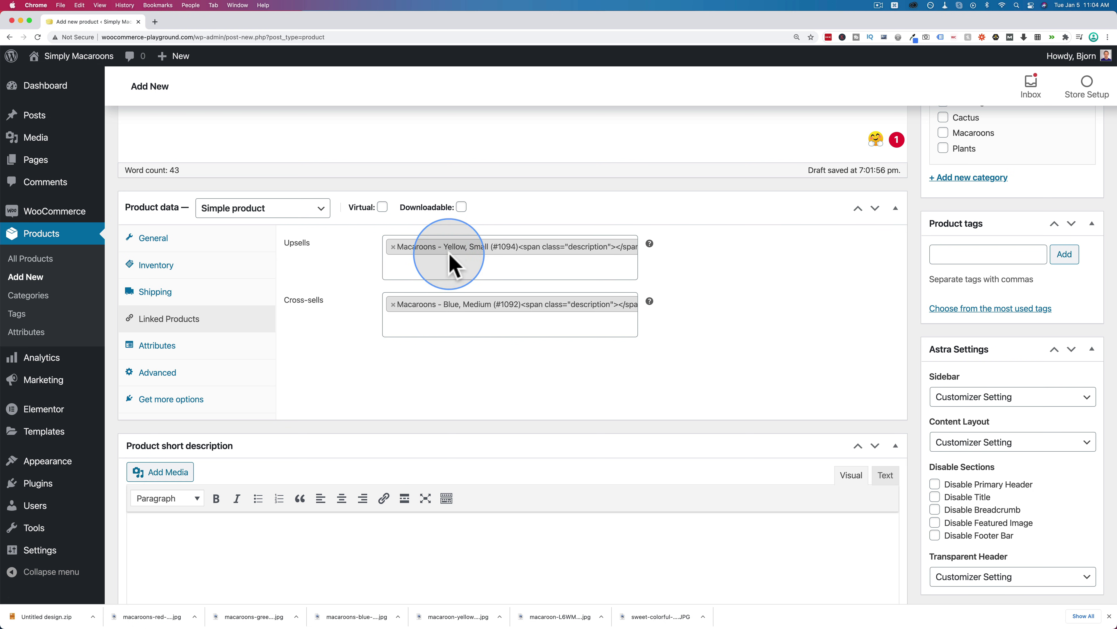
{"action": "scroll", "coordinate": [304, 335], "scroll_direction": "down", "scroll_amount": 2}
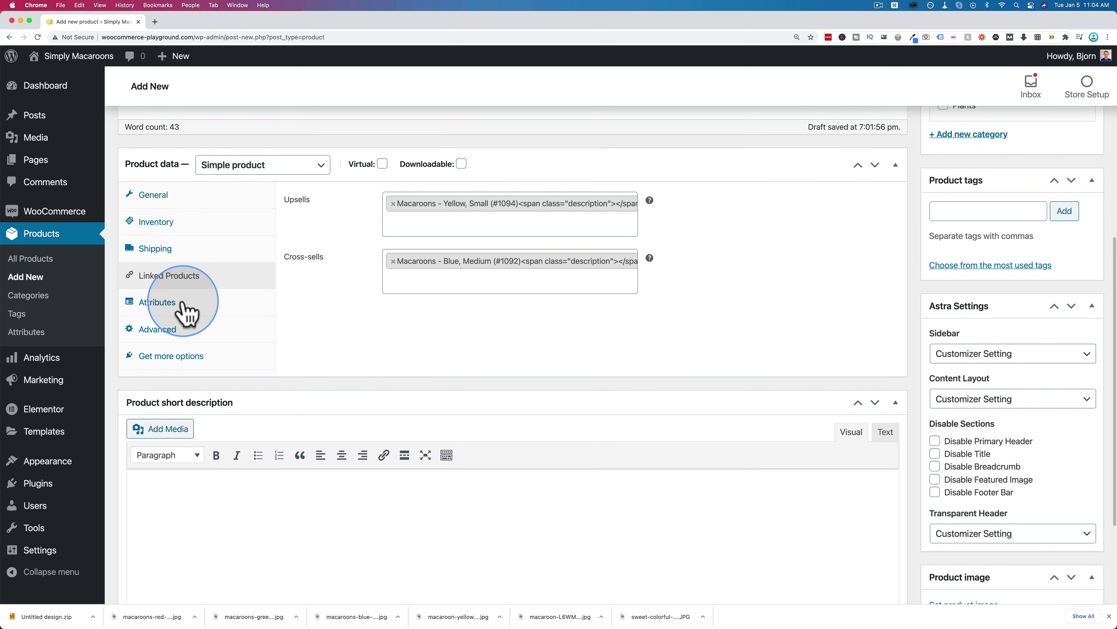
Check Attributes, then Advanced, leaving the purchase note empty, menu order 0 and reviews enabled.
{"action": "left_click", "coordinate": [187, 312]}
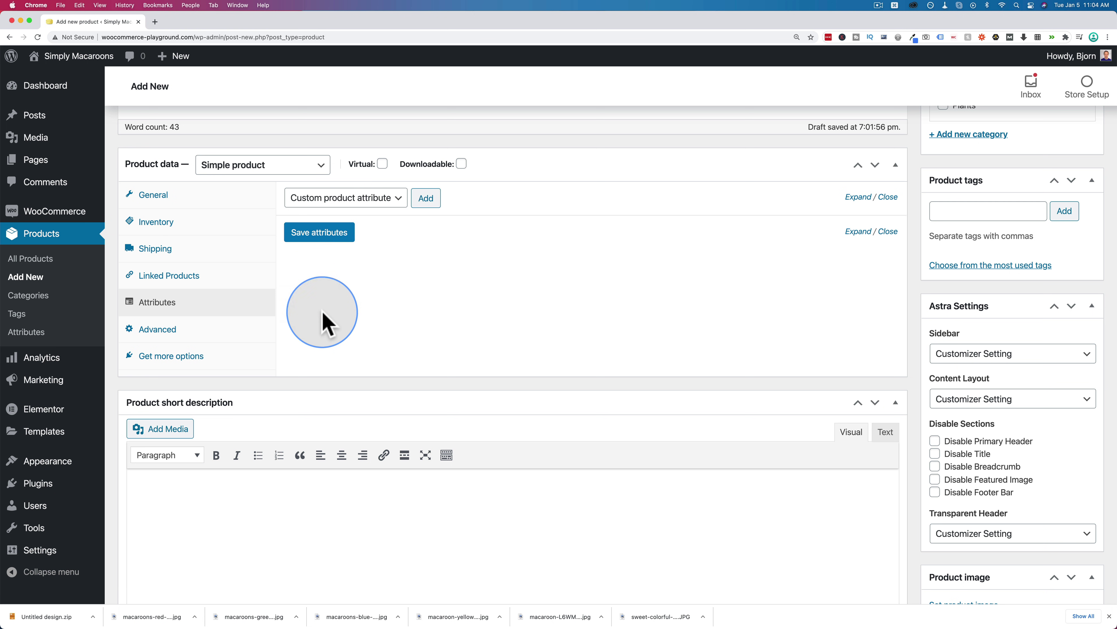
{"action": "left_click", "coordinate": [188, 334]}
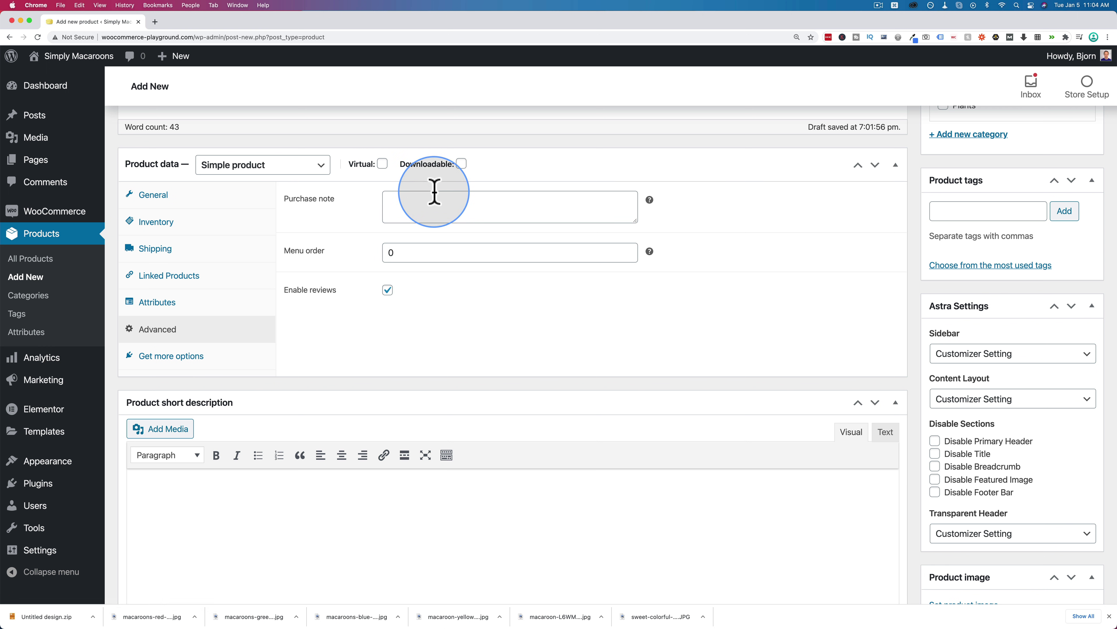
{"action": "left_click", "coordinate": [428, 207]}
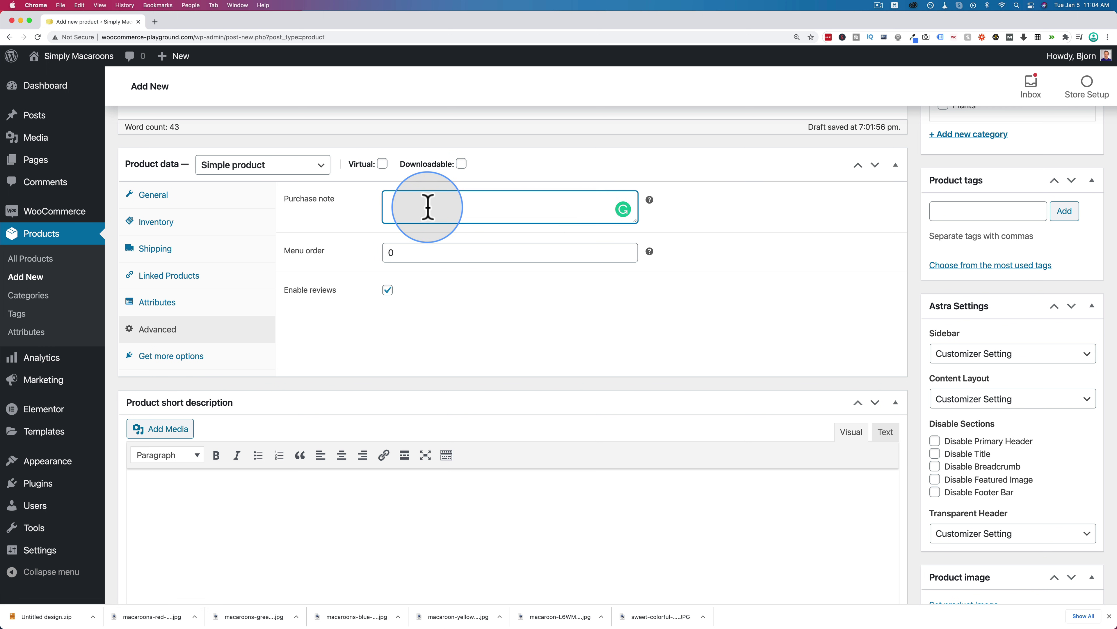
{"action": "left_click", "coordinate": [527, 337]}
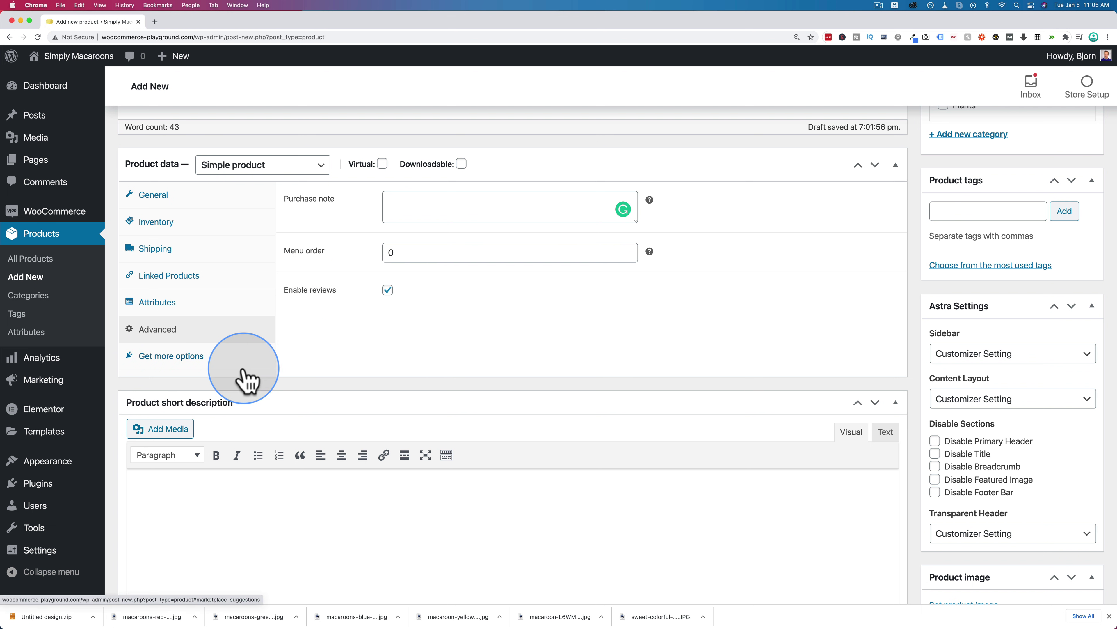
Copy the macaron paragraph from the main description into the Product short description box.
{"action": "scroll", "coordinate": [245, 380], "scroll_direction": "down", "scroll_amount": 3}
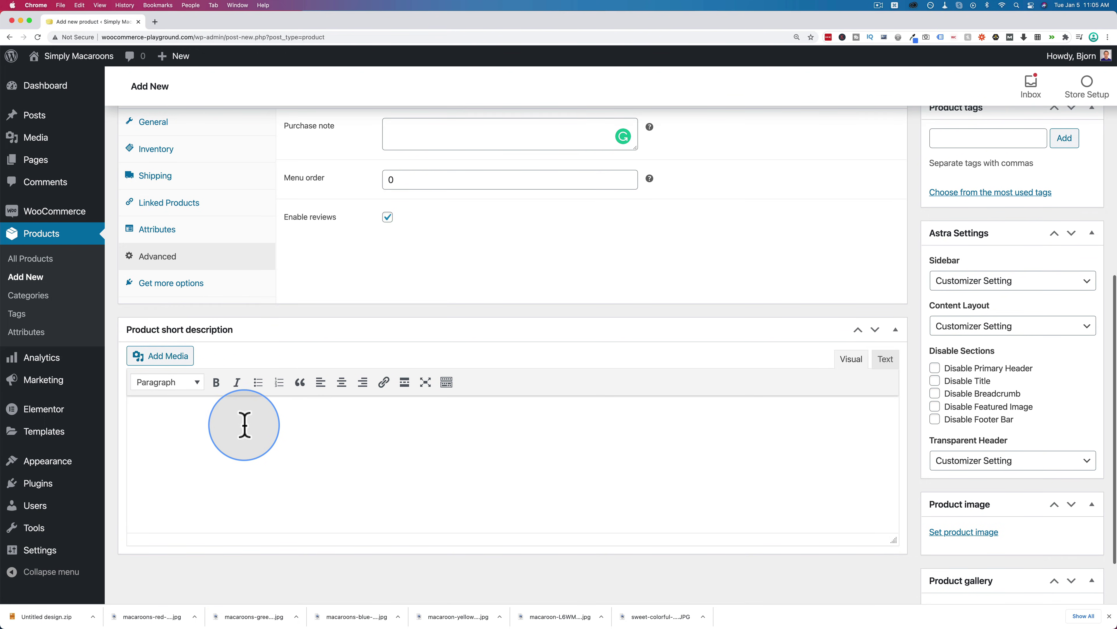
{"action": "scroll", "coordinate": [246, 423], "scroll_direction": "up", "scroll_amount": 5}
{"action": "scroll", "coordinate": [261, 431], "scroll_direction": "up", "scroll_amount": 3}
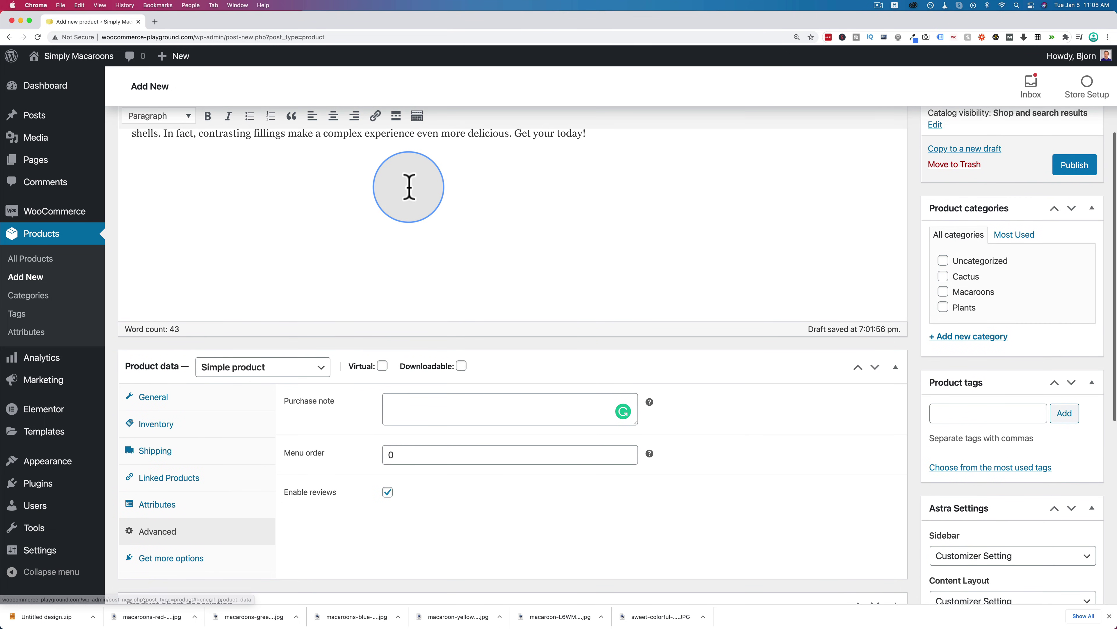
{"action": "triple_click", "coordinate": [409, 187]}
{"action": "key", "text": "super+c"}
{"action": "scroll", "coordinate": [407, 187], "scroll_direction": "down", "scroll_amount": 10}
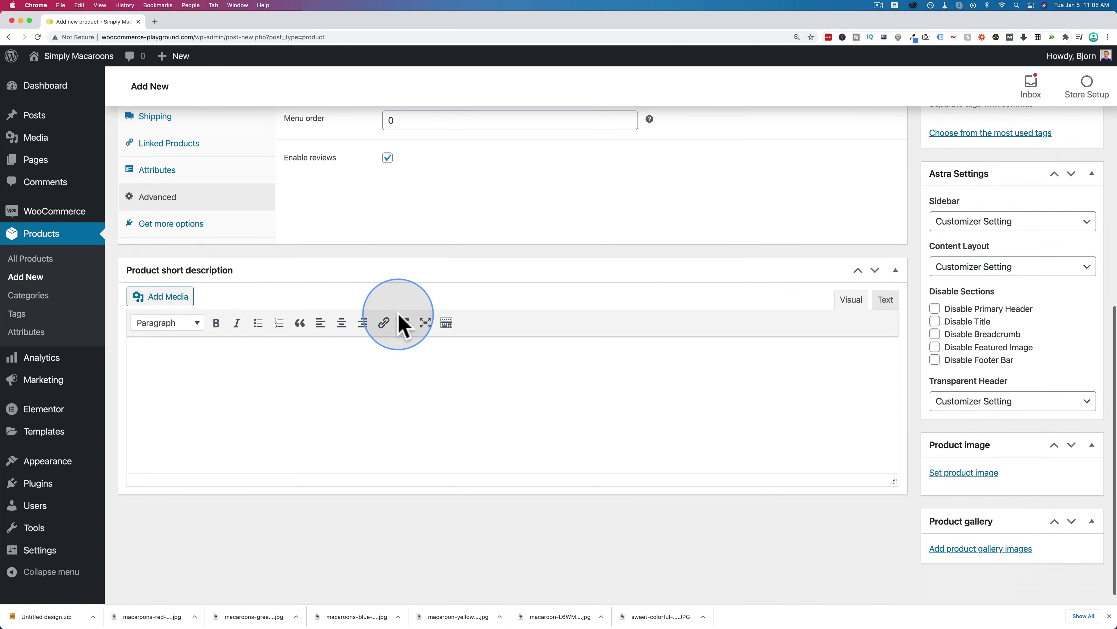
{"action": "left_click", "coordinate": [398, 369]}
{"action": "key", "text": "super+v"}
{"action": "scroll", "coordinate": [398, 370], "scroll_direction": "up", "scroll_amount": 10}
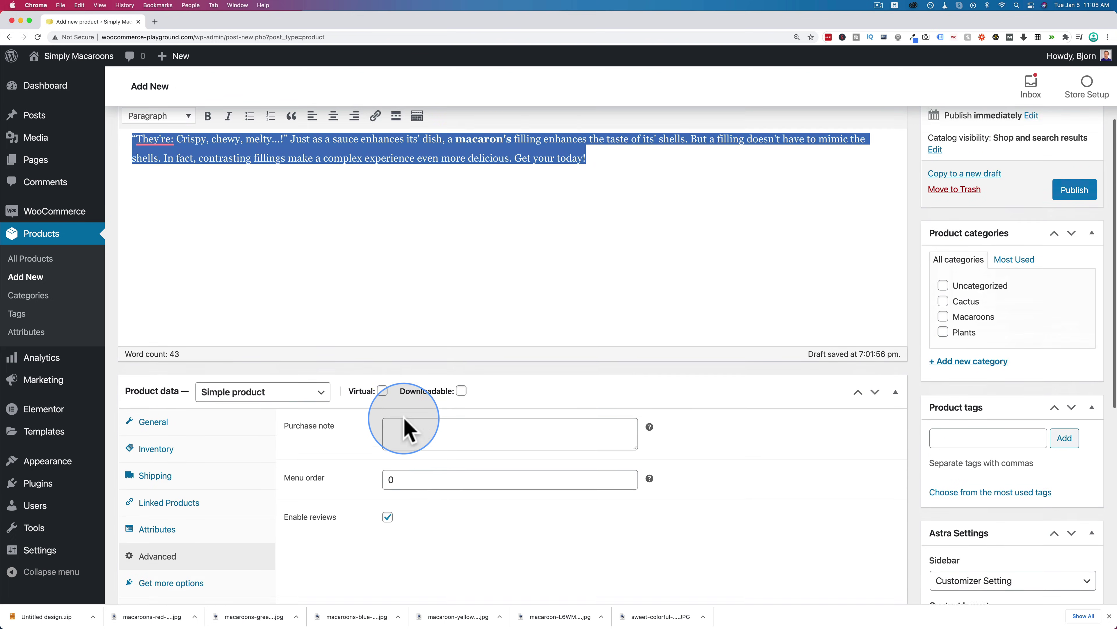
{"action": "left_click", "coordinate": [383, 296]}
{"action": "scroll", "coordinate": [345, 424], "scroll_direction": "down", "scroll_amount": 10}
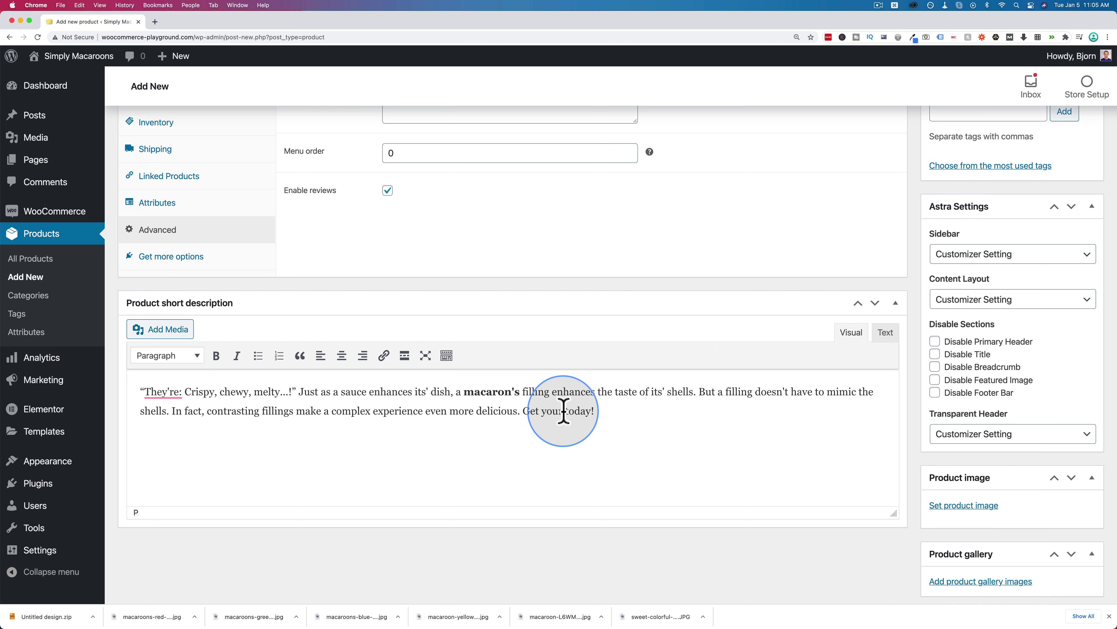
{"action": "scroll", "coordinate": [915, 434], "scroll_direction": "down", "scroll_amount": 2}
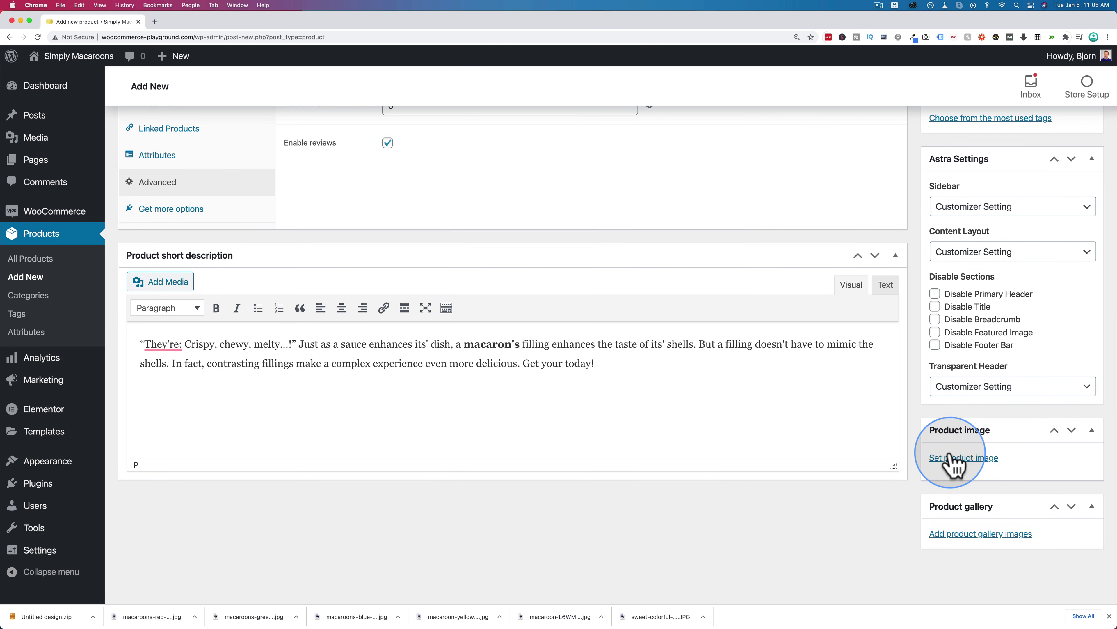
Preview the colourful macaron photo in Finder and rename it macaroon-rainbow.jpg.
{"action": "left_click", "coordinate": [949, 458]}
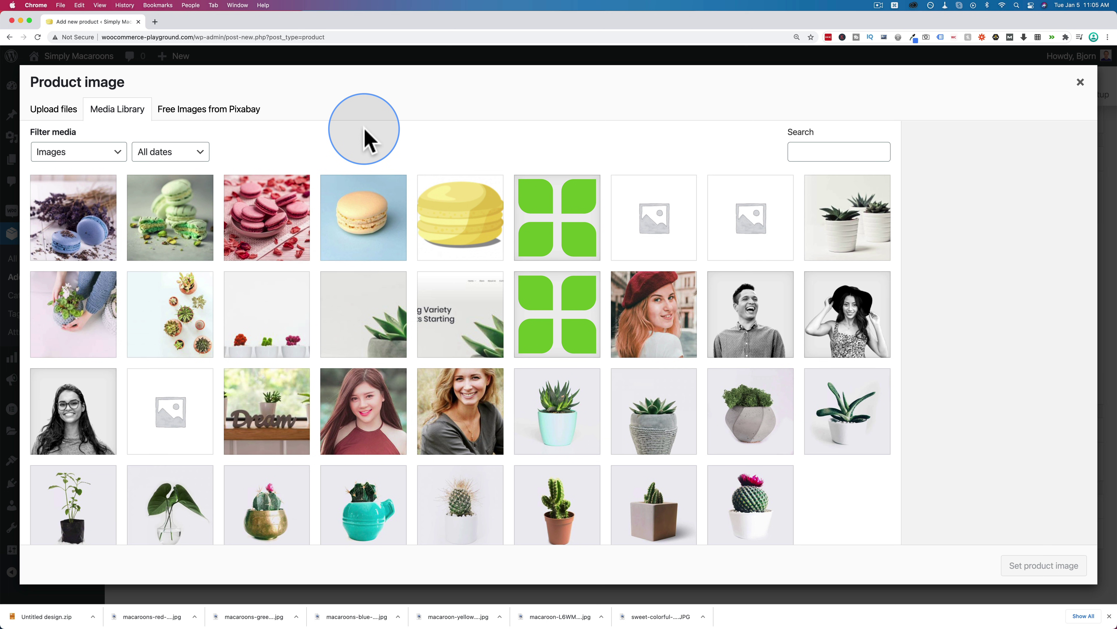
{"action": "key", "text": "super+Tab"}
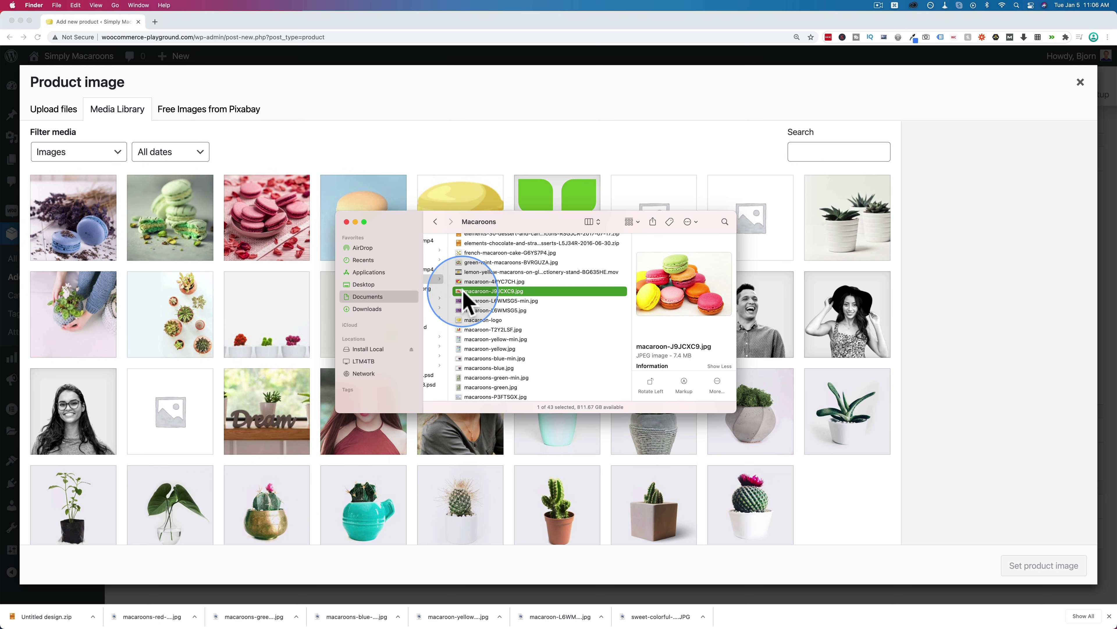
{"action": "key", "text": "space"}
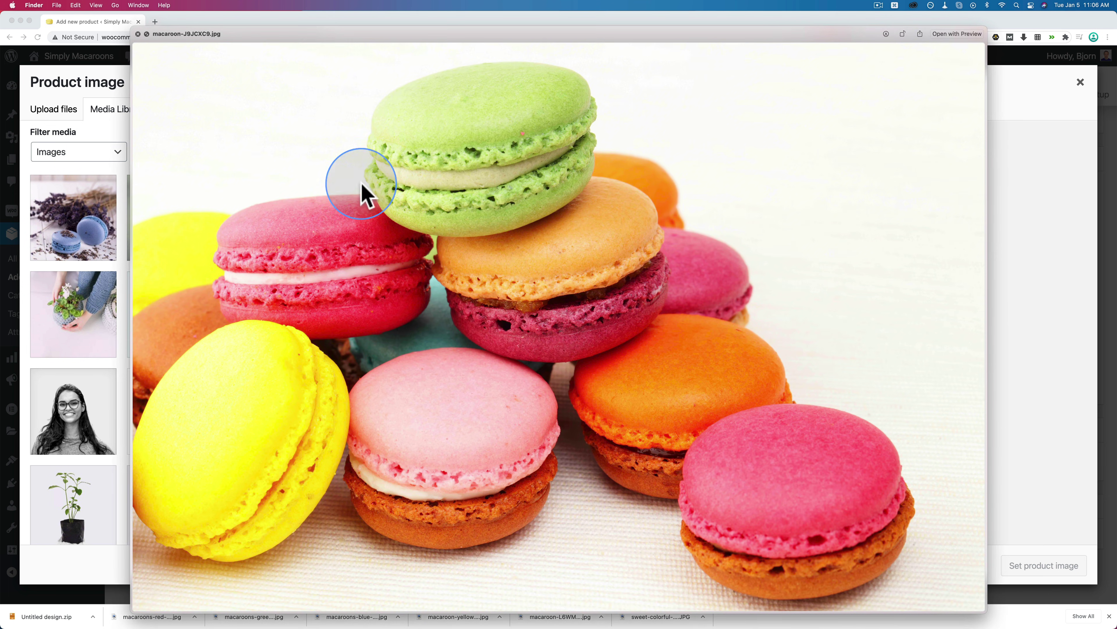
{"action": "key", "text": "space"}
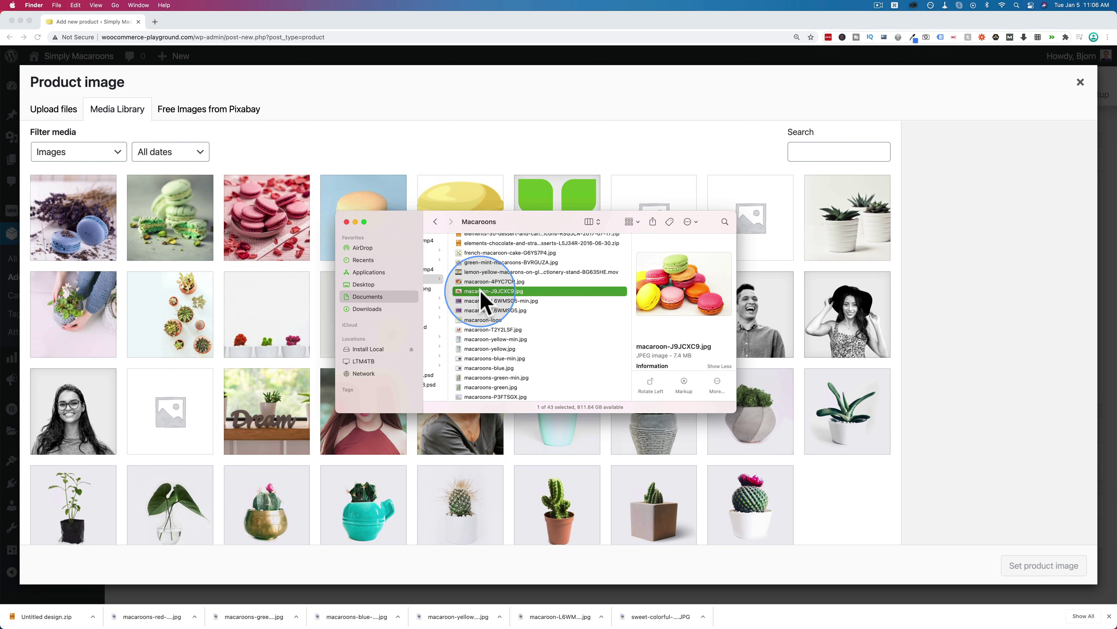
{"action": "type", "text": "m"}
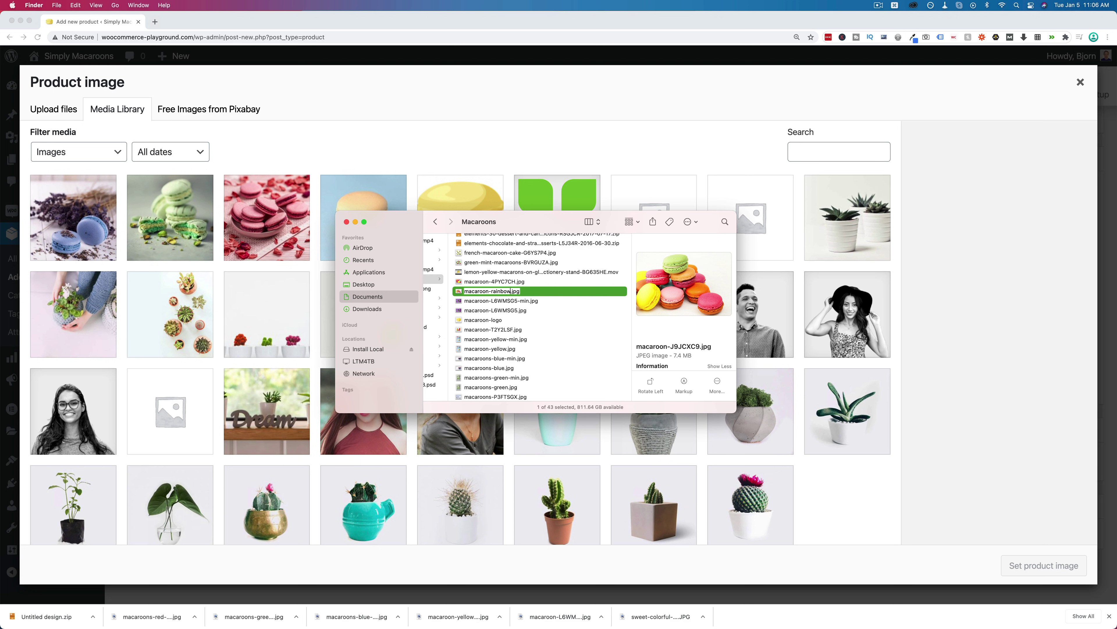
{"action": "left_click", "coordinate": [487, 310]}
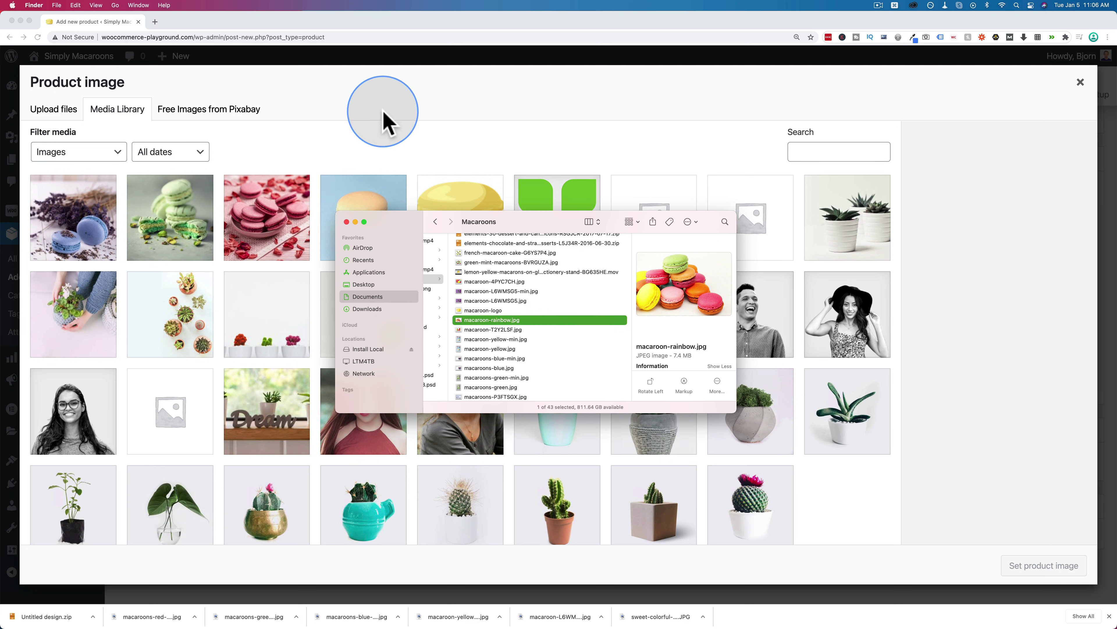
Search Google for 'image compressor' in a new Chrome tab and open the Compress JPEG site.
{"action": "left_click", "coordinate": [382, 104]}
{"action": "key", "text": "super+t"}
{"action": "type", "text": "ima"}
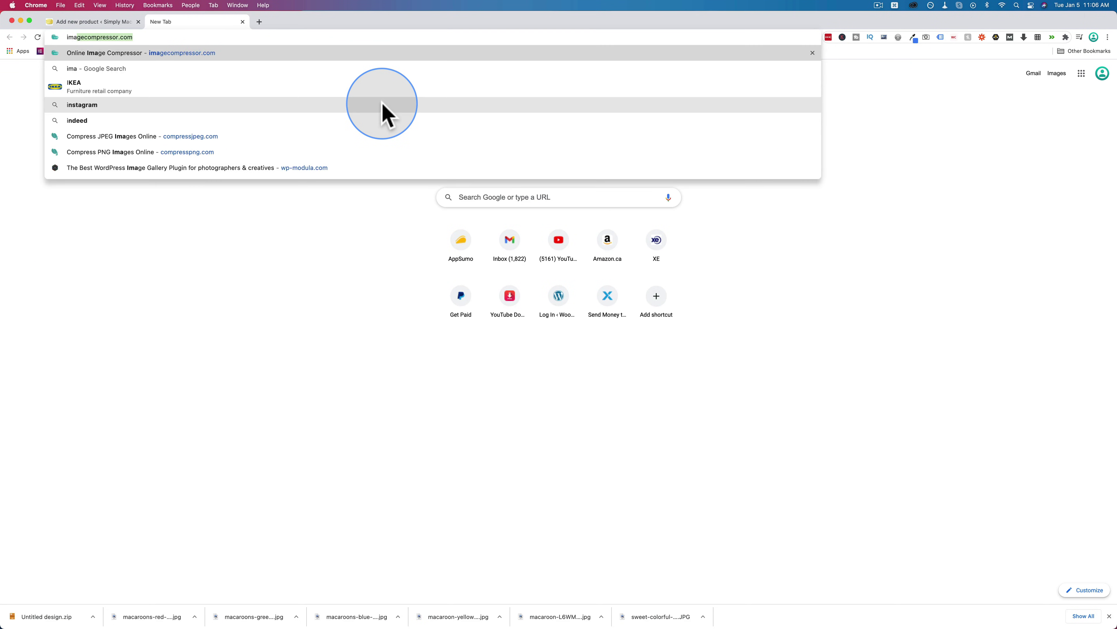
{"action": "type", "text": "ge coompressor"}
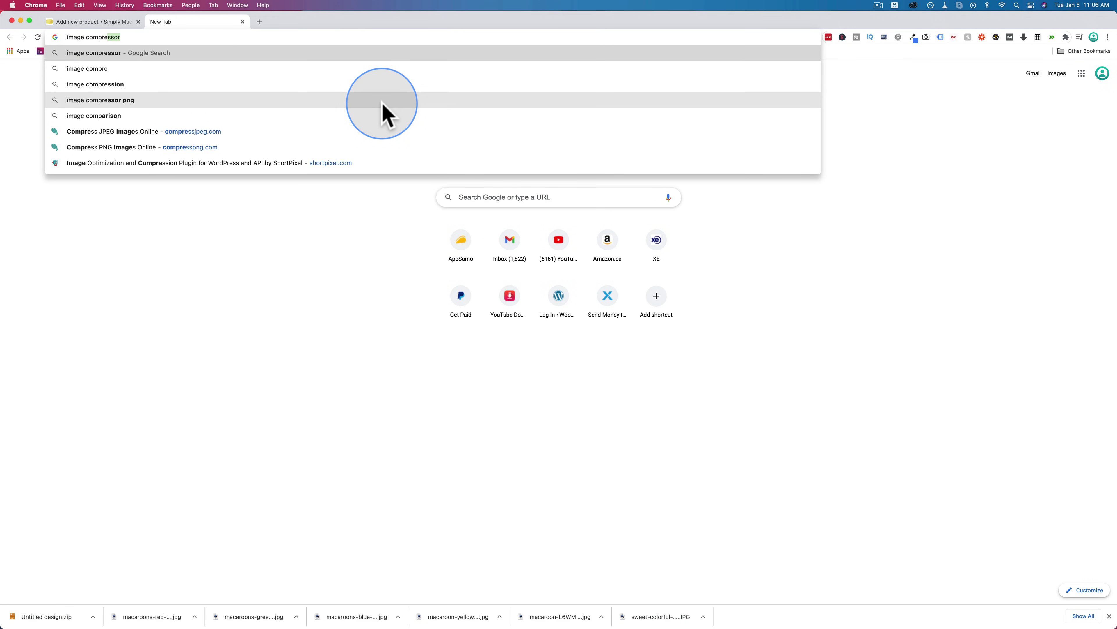
{"action": "key", "text": "Return"}
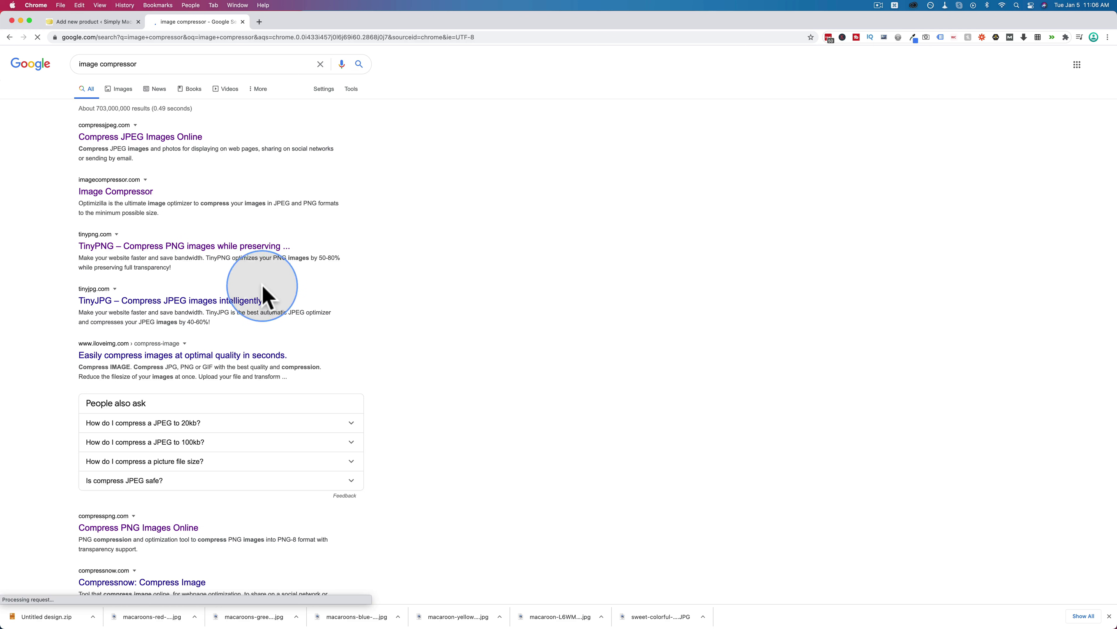
{"action": "left_click", "coordinate": [134, 138]}
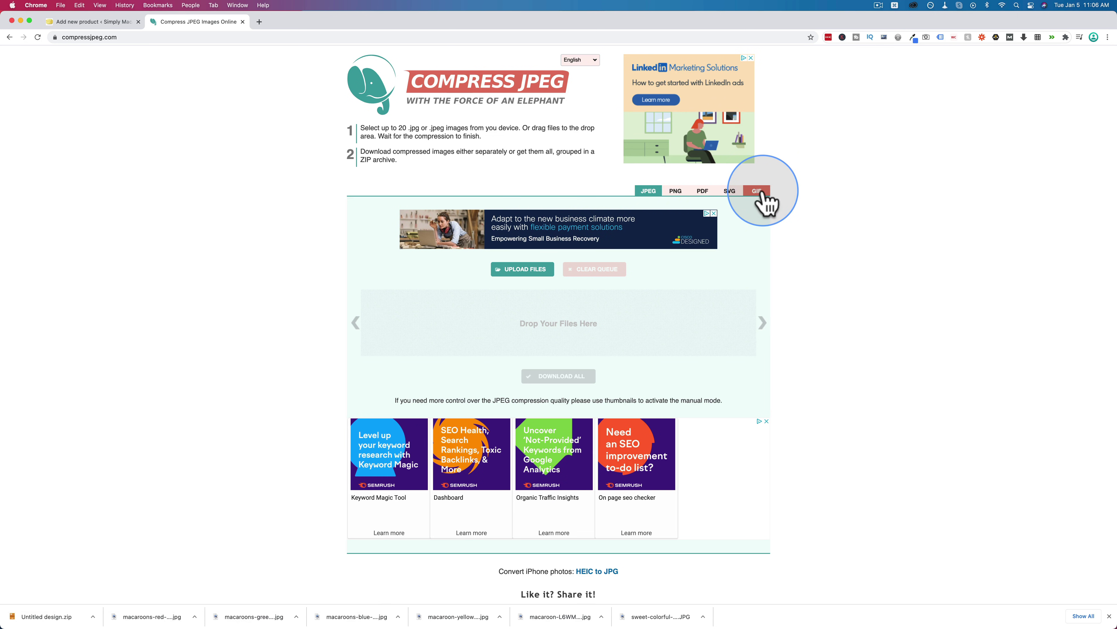
Compress macaroon-rainbow.jpg on Compress JPEG by 85% and download the result.
{"action": "key", "text": "super+Tab"}
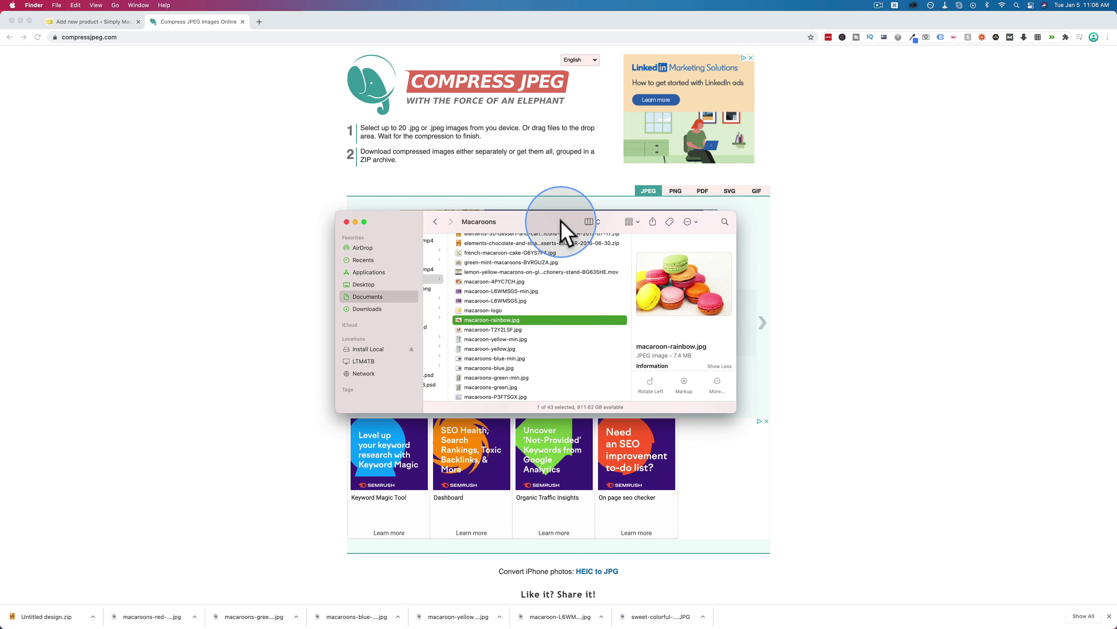
{"action": "left_click_drag", "start_coordinate": [564, 232], "coordinate": [237, 211]}
{"action": "left_click_drag", "start_coordinate": [181, 301], "coordinate": [533, 318]}
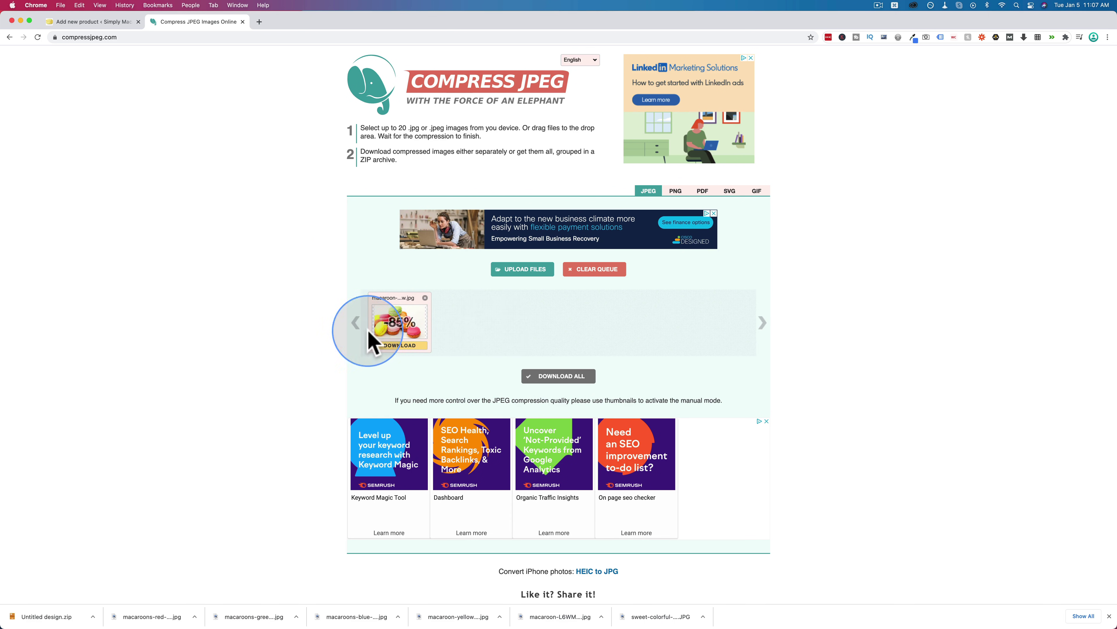
{"action": "left_click", "coordinate": [399, 345]}
Find macaroon-rainbow-min.jpg (1.1 MB) in the Macaroons folder and preview it with Quick Look.
{"action": "left_click", "coordinate": [188, 310]}
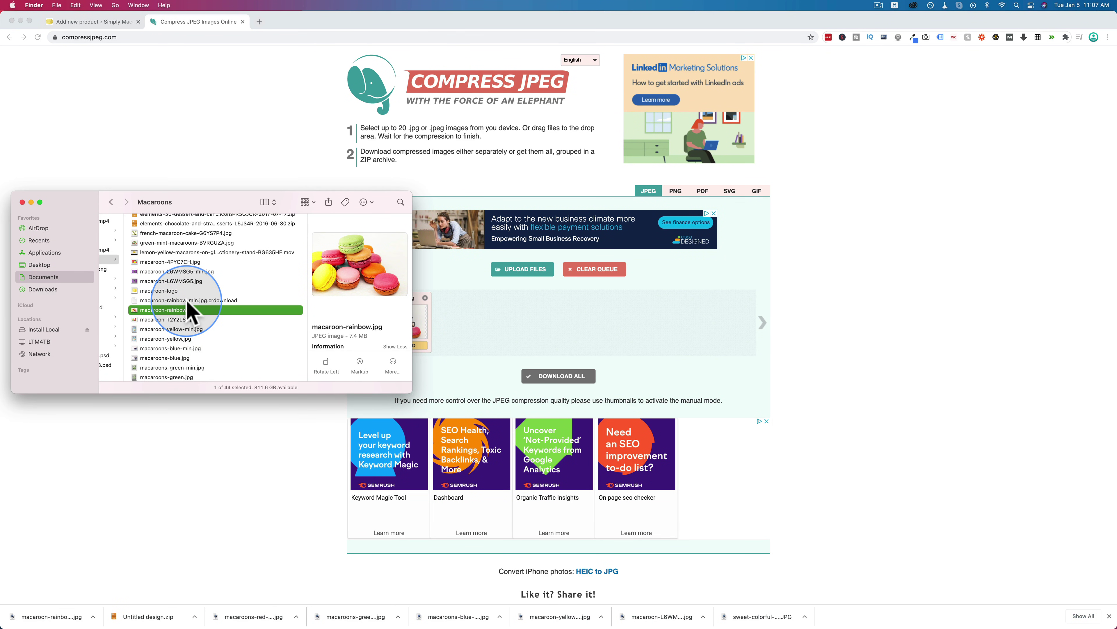
{"action": "left_click", "coordinate": [188, 301]}
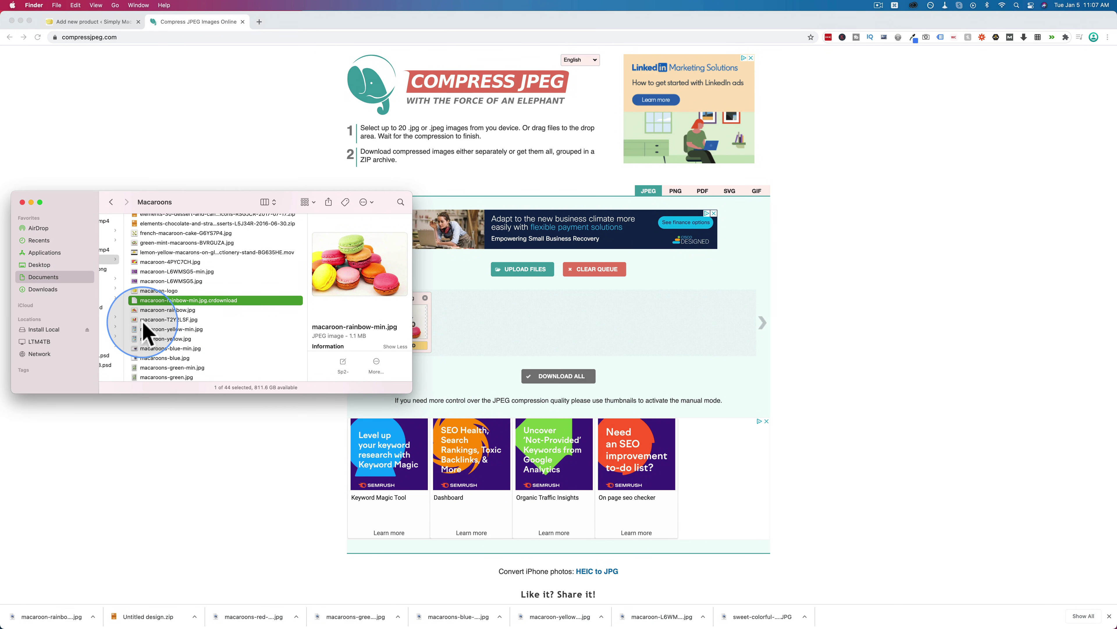
{"action": "left_click", "coordinate": [350, 355]}
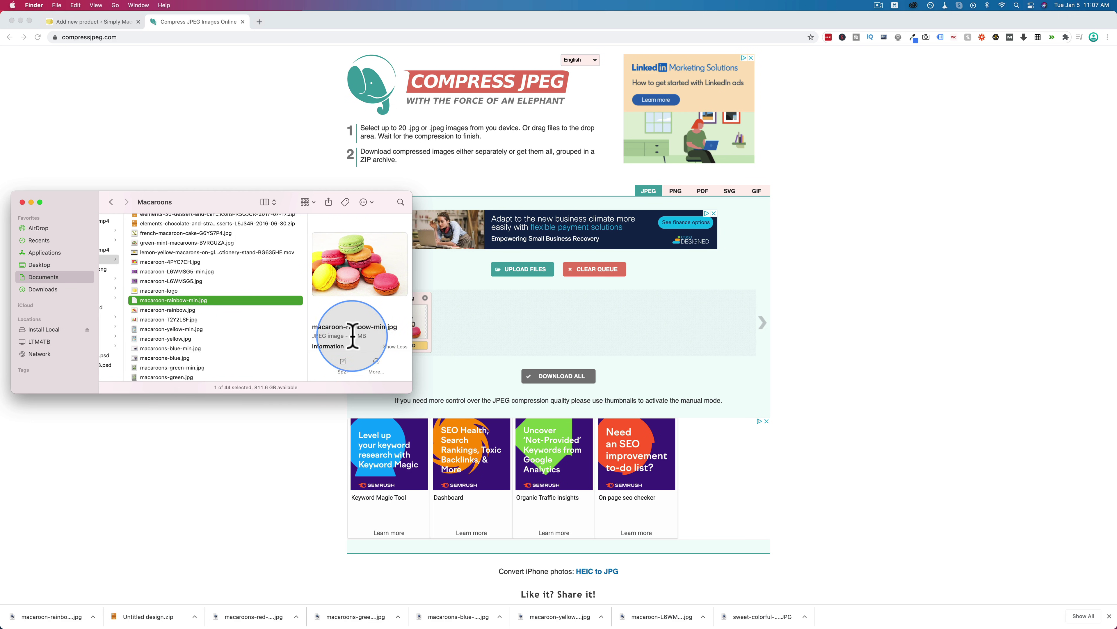
{"action": "key", "text": "space"}
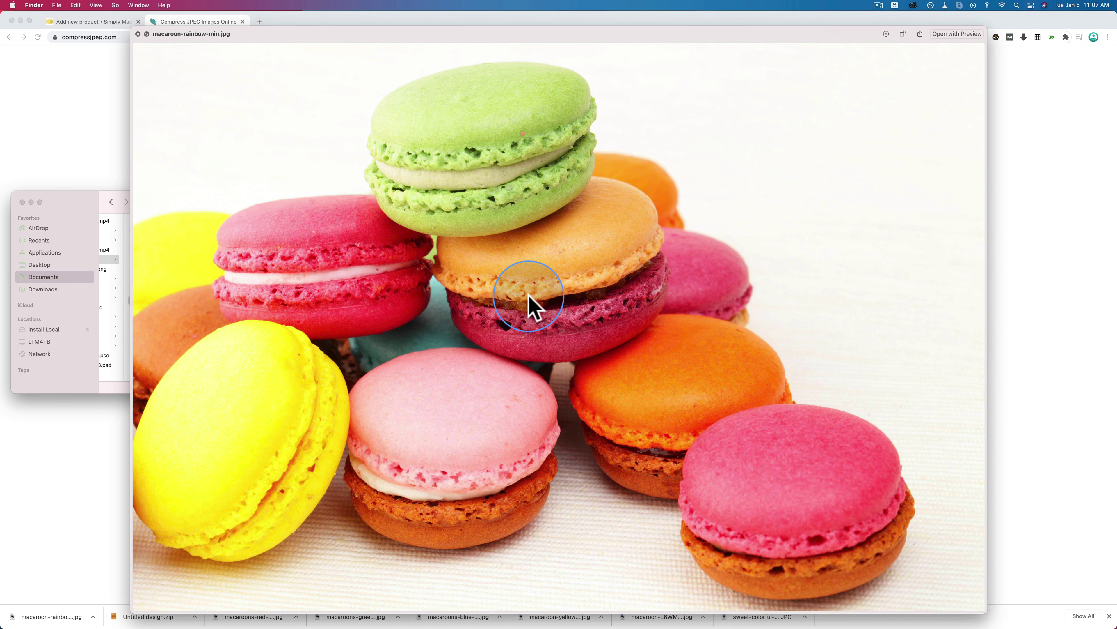
{"action": "key", "text": "space"}
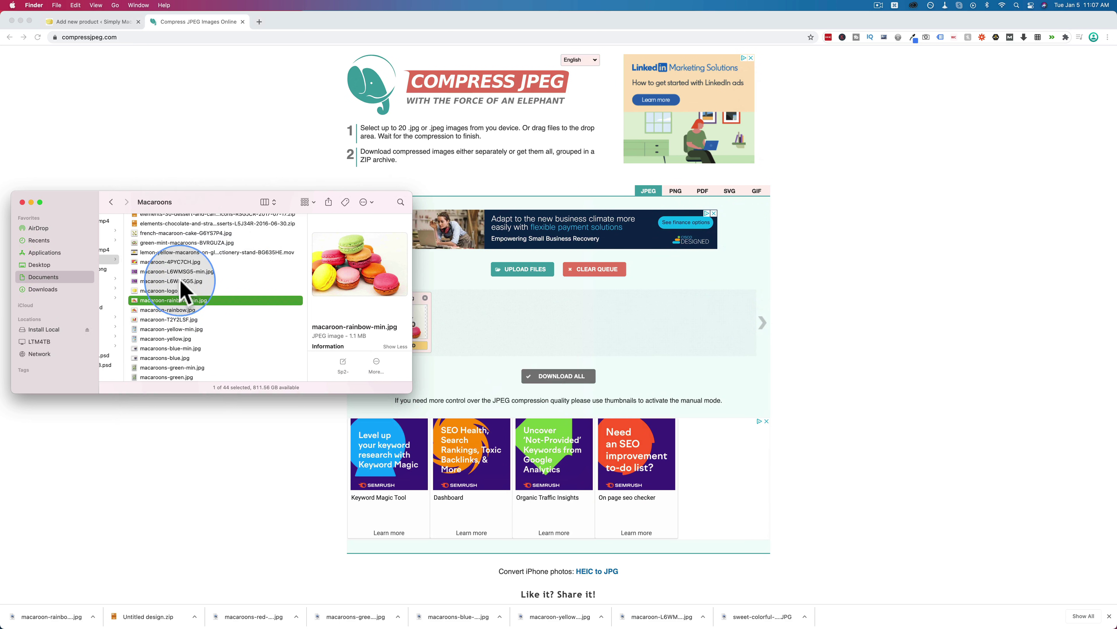
{"action": "left_click", "coordinate": [250, 112]}
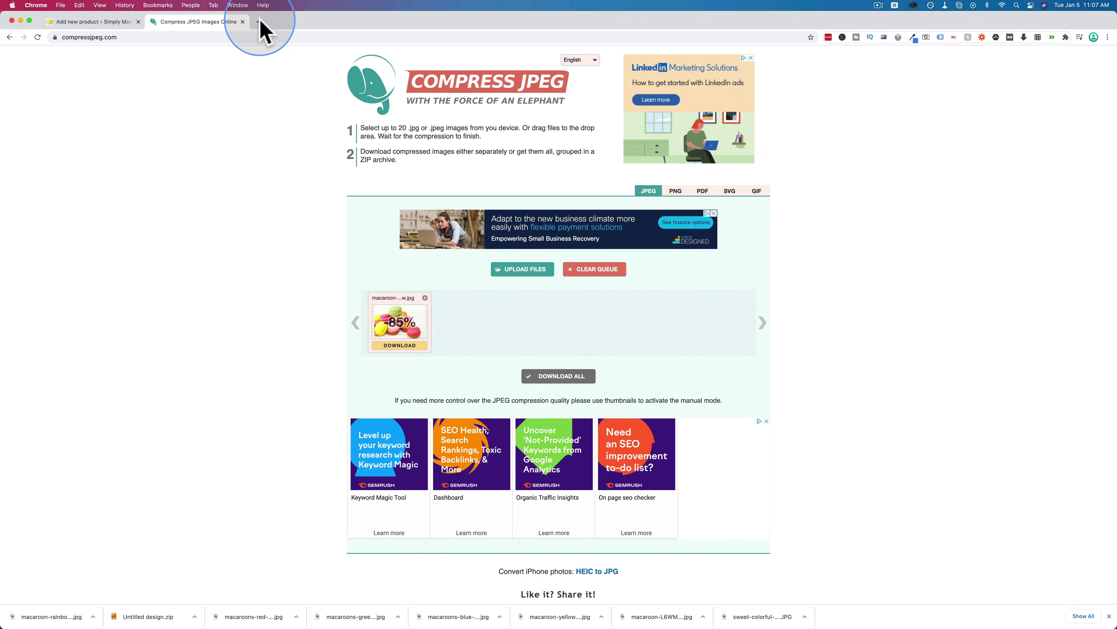
Go to canva.com and start a custom-size 400 × 400 px design.
{"action": "left_click", "coordinate": [259, 21]}
{"action": "type", "text": "canva.com"}
{"action": "key", "text": "Return"}
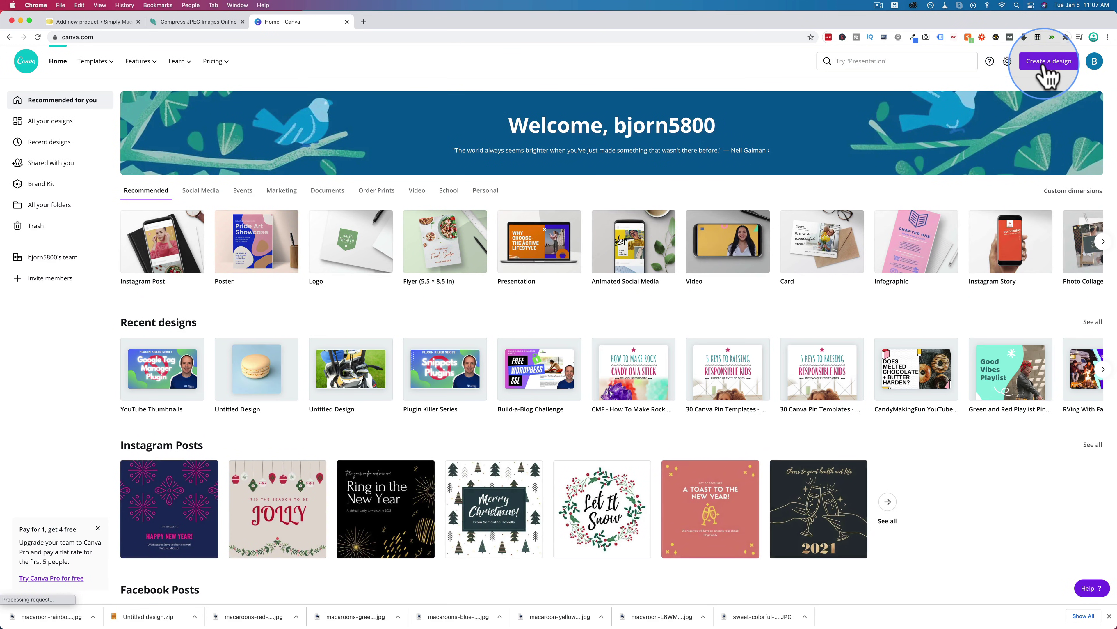
{"action": "left_click", "coordinate": [1054, 66]}
{"action": "left_click", "coordinate": [998, 105]}
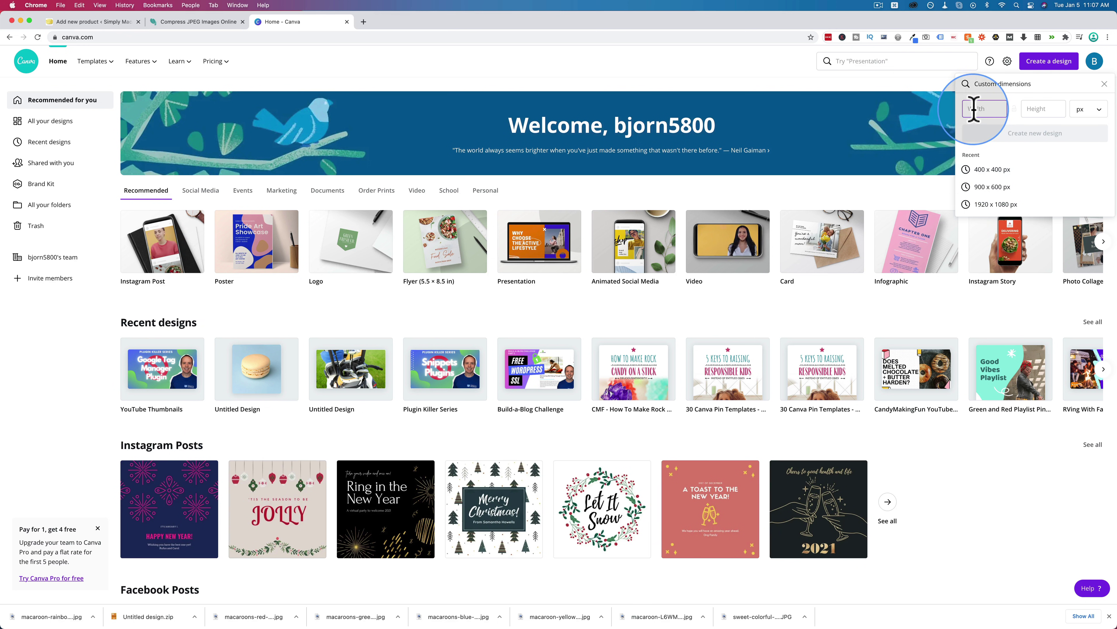
{"action": "type", "text": "40400"}
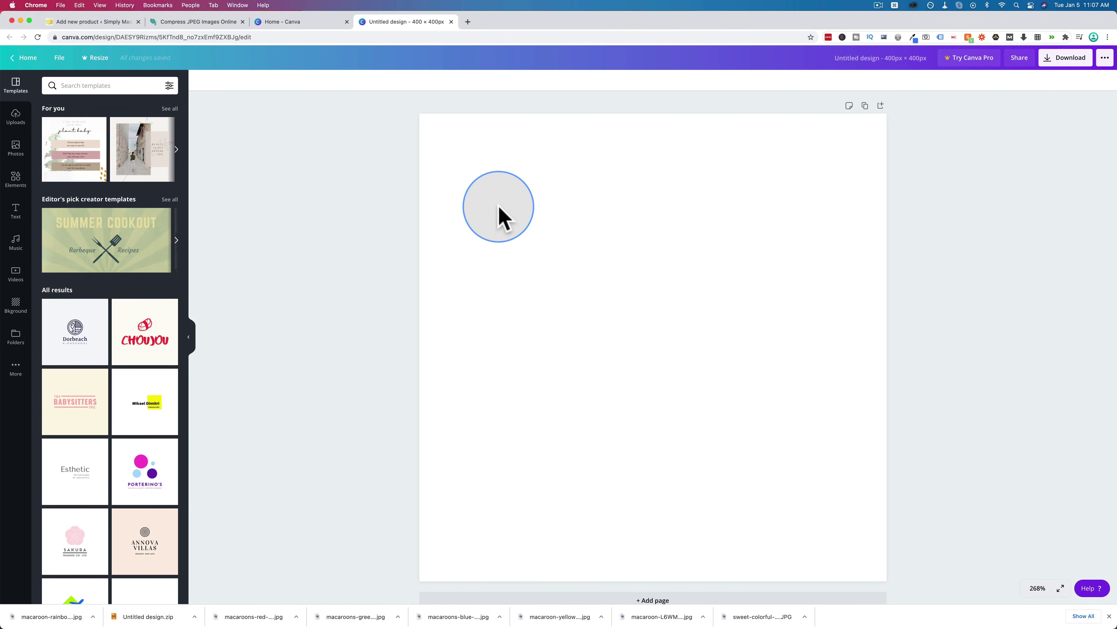
{"action": "key", "text": "super+Tab"}
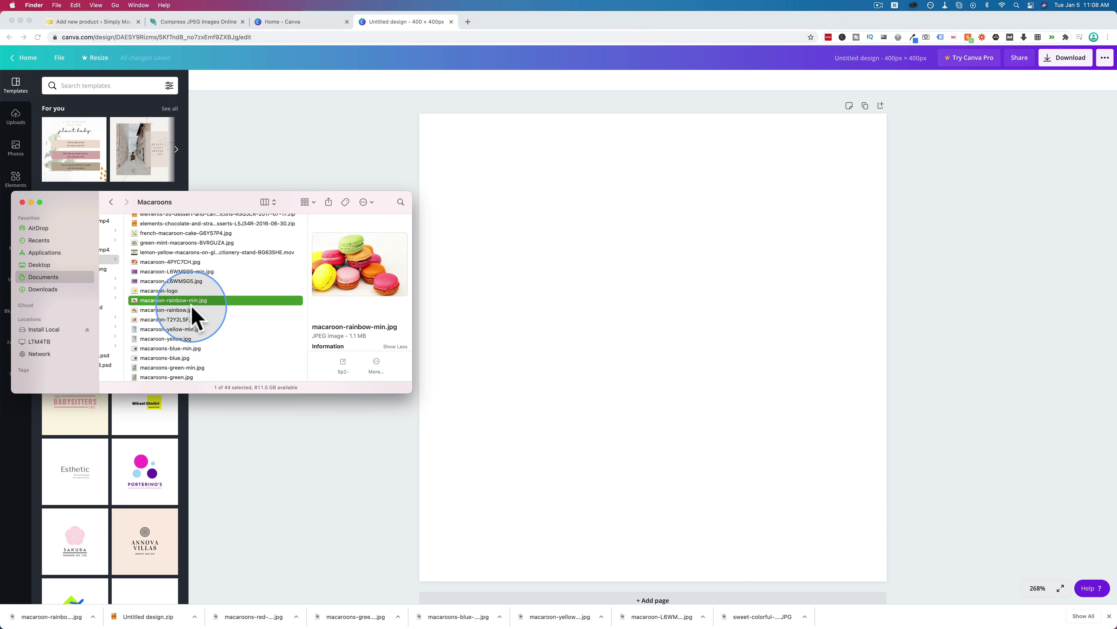
Drop macaroon-rainbow-min.jpg onto the Canva page, enlarge it to fill the square, and reframe the macarons.
{"action": "left_click_drag", "start_coordinate": [188, 304], "coordinate": [605, 241]}
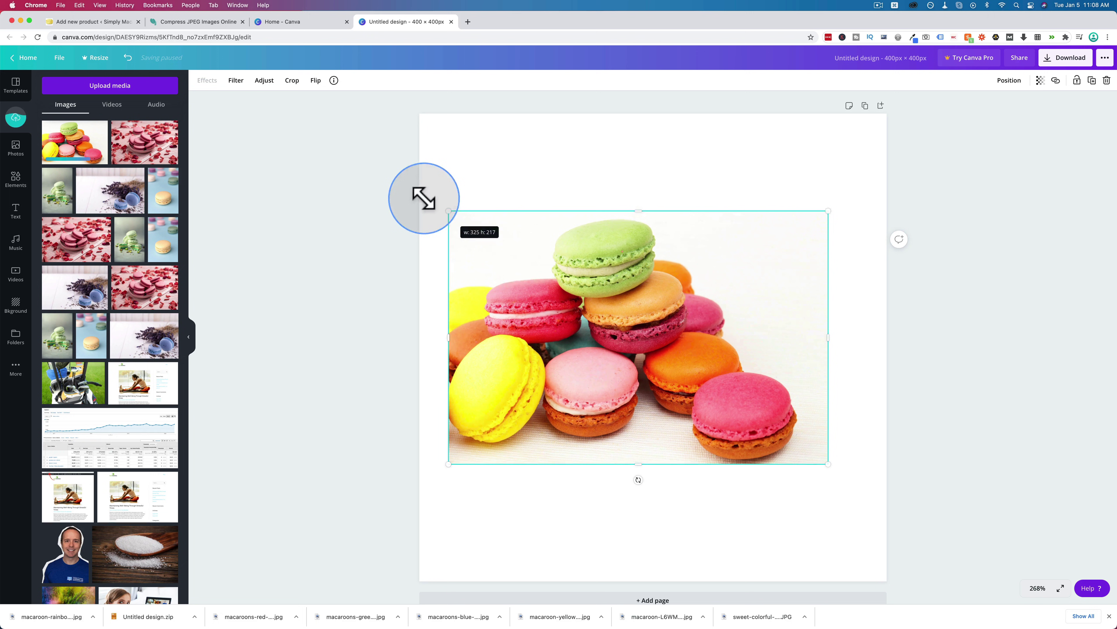
{"action": "left_click_drag", "start_coordinate": [424, 198], "coordinate": [299, 106]}
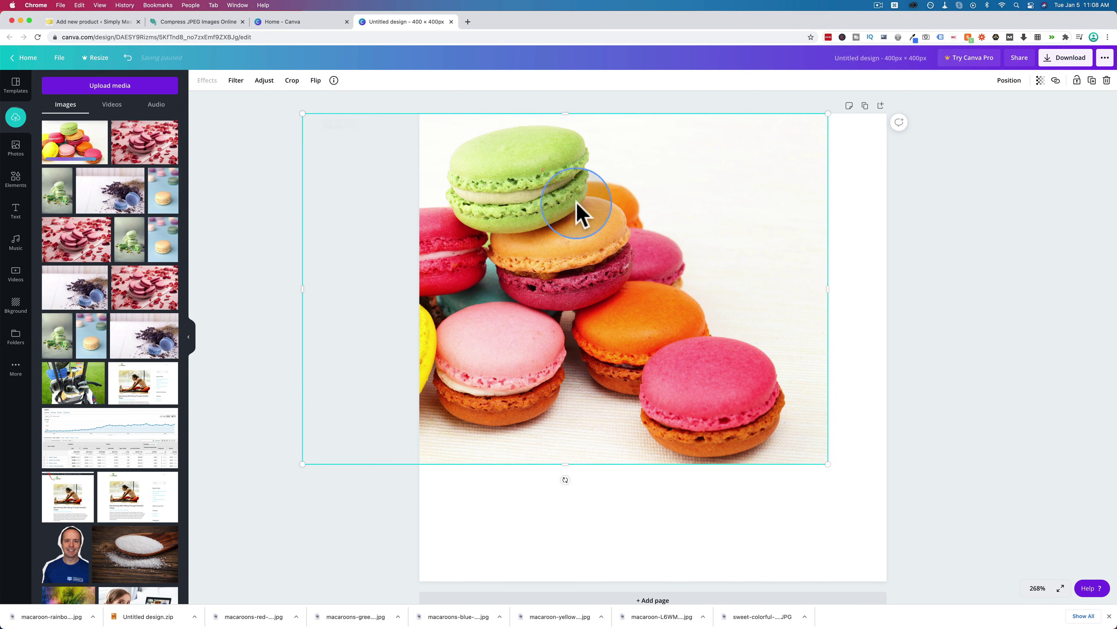
{"action": "left_click_drag", "start_coordinate": [823, 462], "coordinate": [994, 588]}
{"action": "left_click_drag", "start_coordinate": [763, 506], "coordinate": [870, 508]}
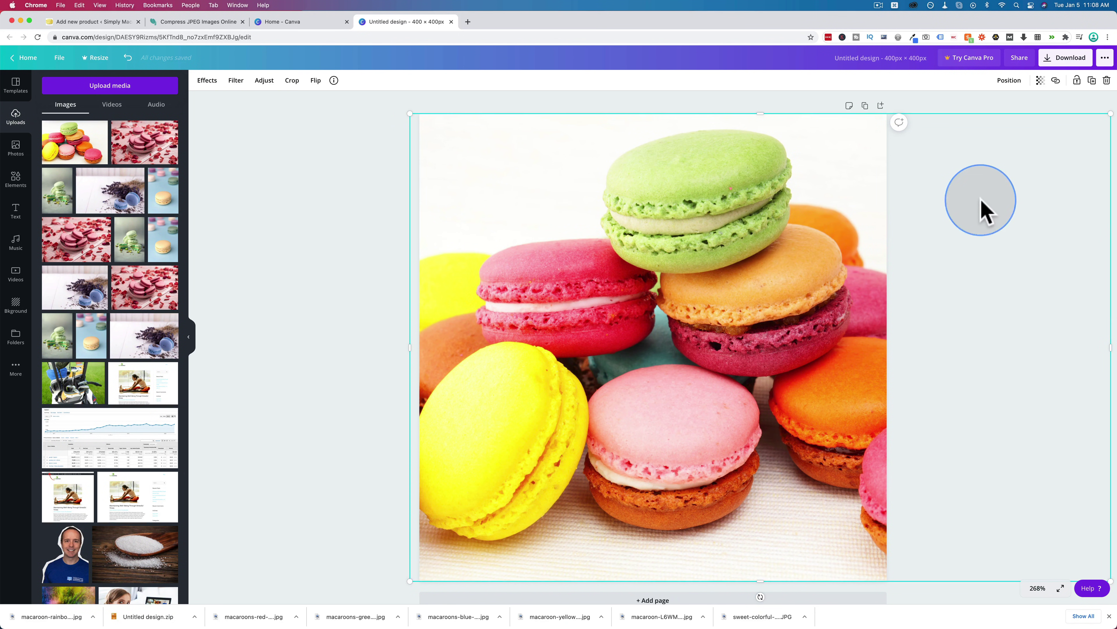
Export the 400 × 400 px Canva design as a JPG file.
{"action": "left_click", "coordinate": [1073, 59]}
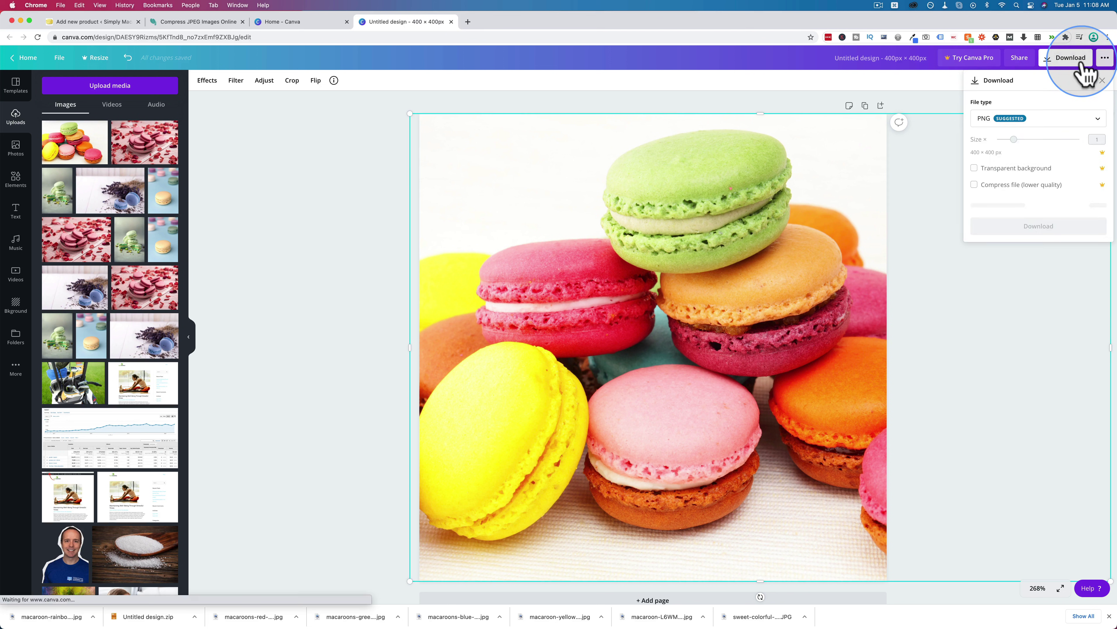
{"action": "left_click", "coordinate": [1010, 123]}
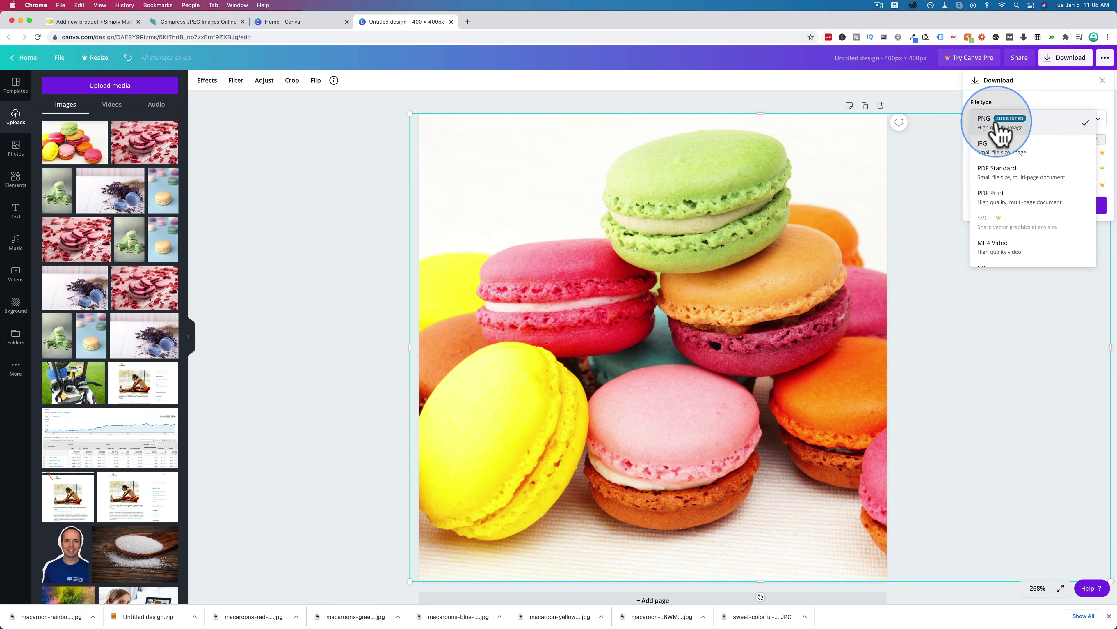
{"action": "left_click", "coordinate": [1041, 154]}
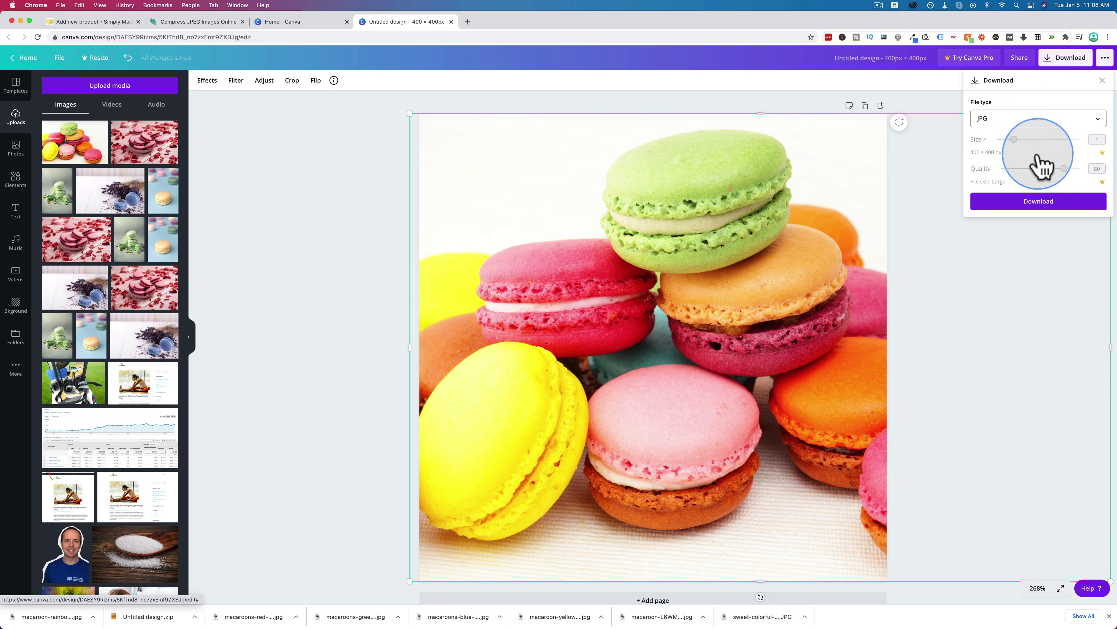
{"action": "left_click", "coordinate": [1044, 203]}
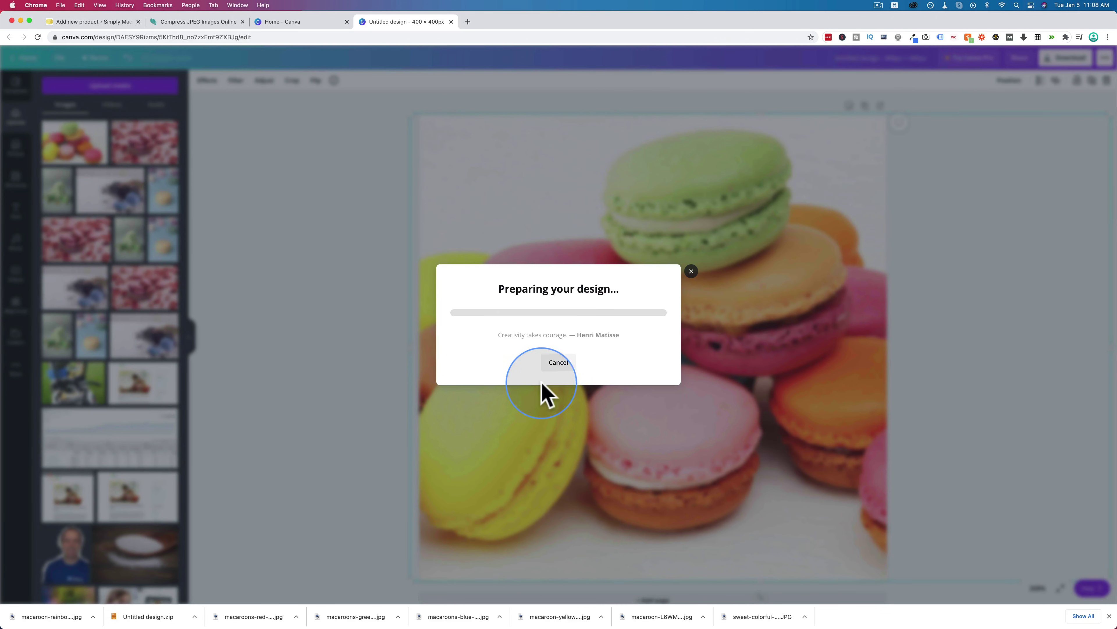
Reveal the Canva download in Finder and rename it macaroon-rainbow-small.jpg.
{"action": "left_click", "coordinate": [92, 616]}
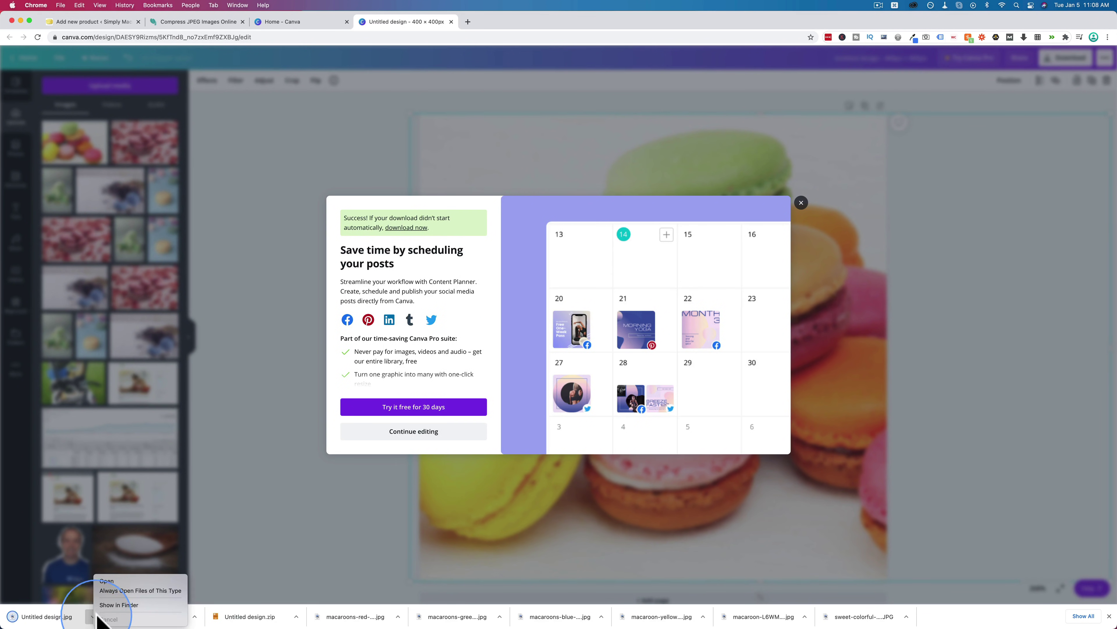
{"action": "left_click", "coordinate": [108, 604]}
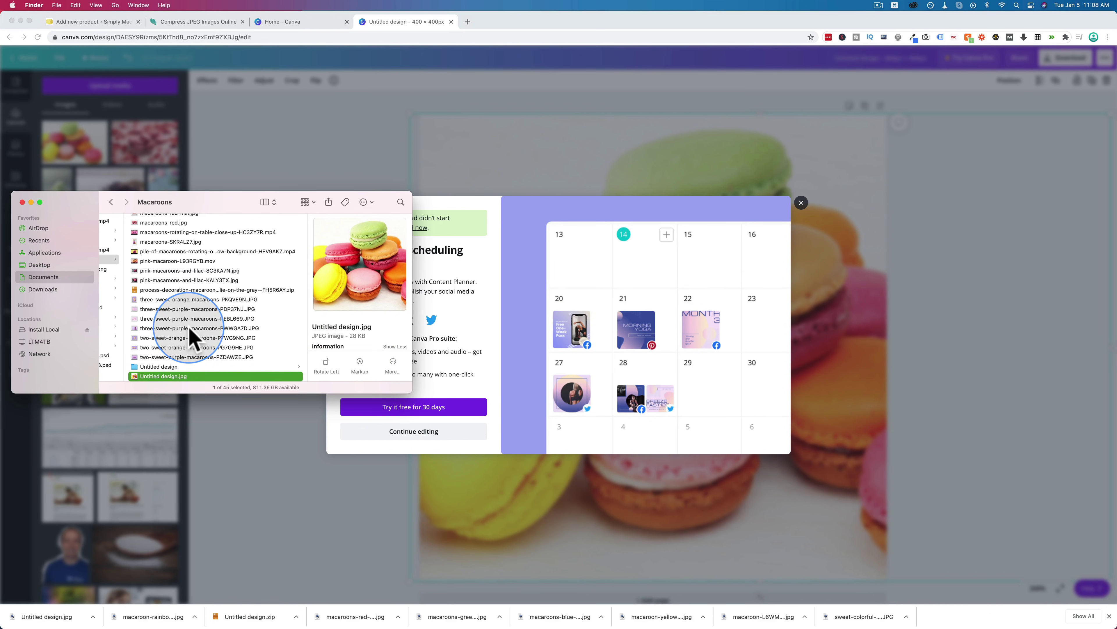
{"action": "key", "text": "Return"}
{"action": "type", "text": "rainbow"}
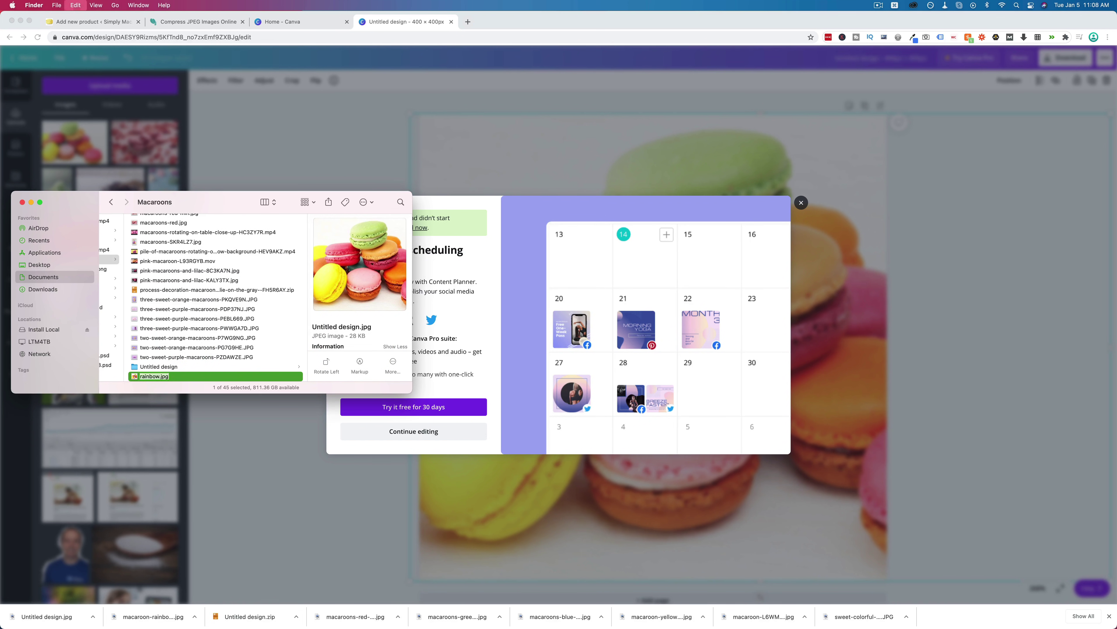
{"action": "key", "text": "Return"}
Compare the 28 KB small file's size with the full and compressed rainbow photos.
{"action": "scroll", "coordinate": [183, 286], "scroll_direction": "up", "scroll_amount": 8}
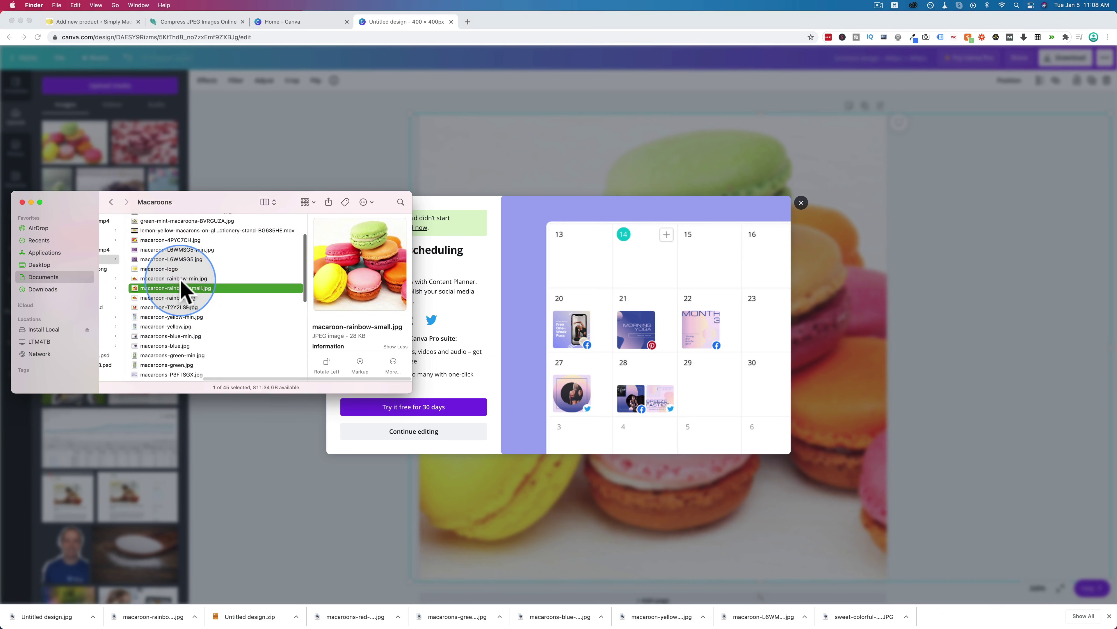
{"action": "left_click", "coordinate": [179, 298]}
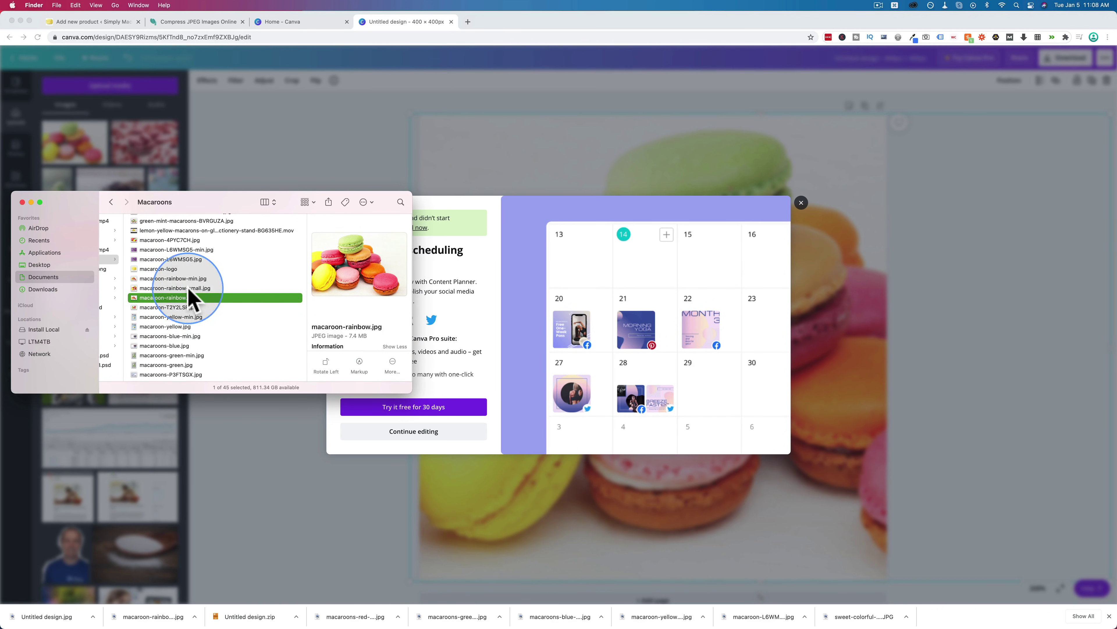
{"action": "left_click", "coordinate": [177, 279]}
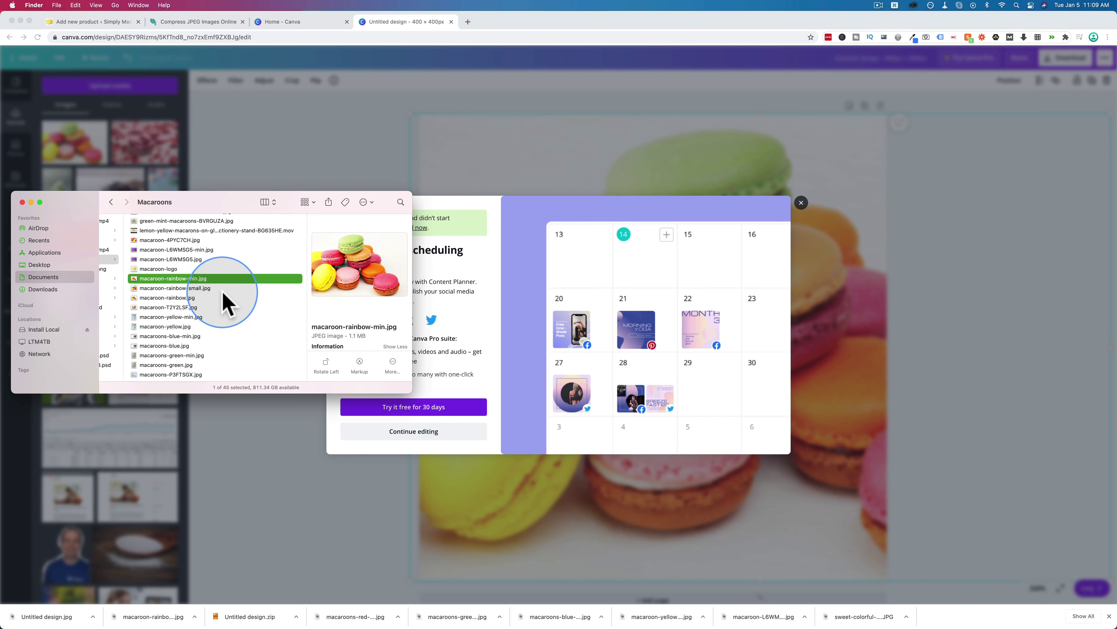
{"action": "left_click", "coordinate": [214, 289]}
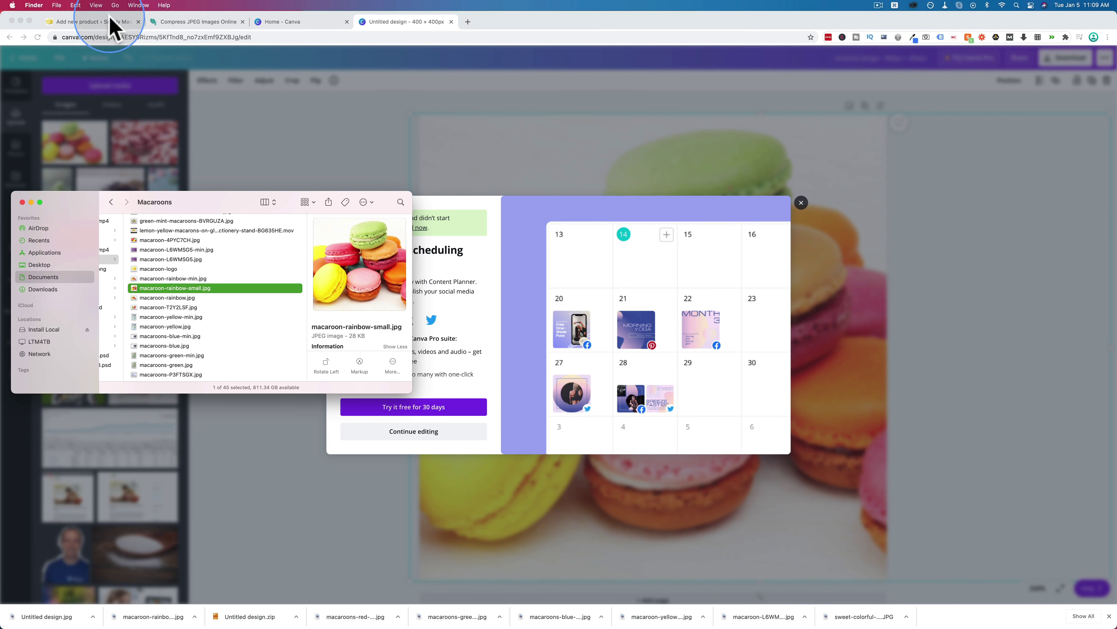
Upload macaroon-rainbow-small.jpg from Finder into the product image Media Library.
{"action": "left_click", "coordinate": [105, 23]}
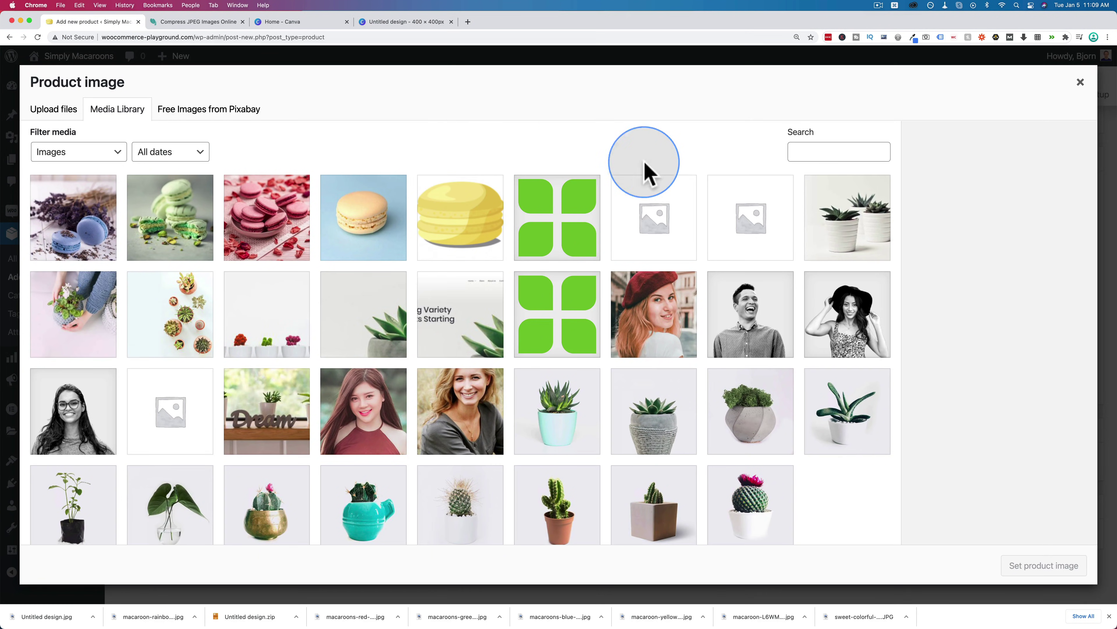
{"action": "key", "text": "super+Tab"}
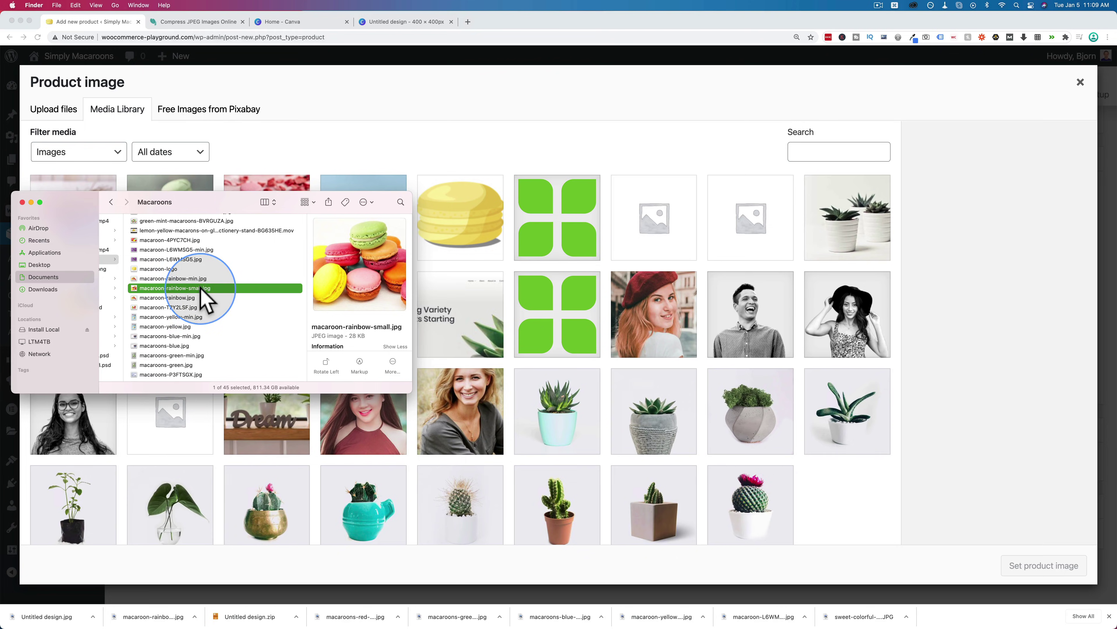
{"action": "key", "text": "super+Tab"}
{"action": "left_click_drag", "start_coordinate": [201, 289], "coordinate": [574, 185]}
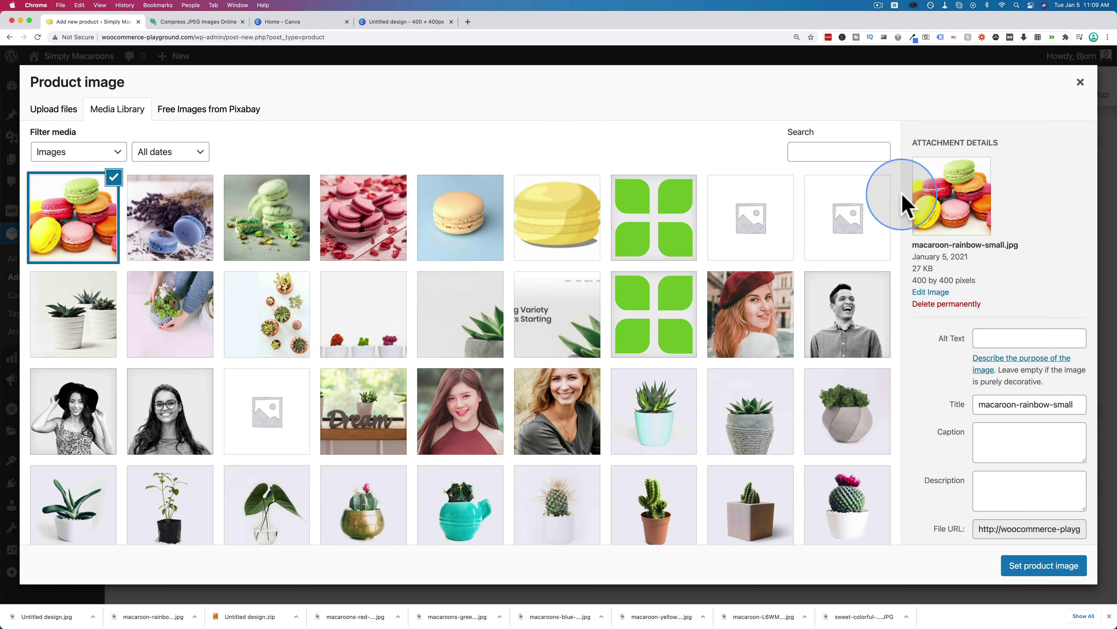
{"action": "key", "text": "super+Tab"}
{"action": "left_click", "coordinate": [930, 284]}
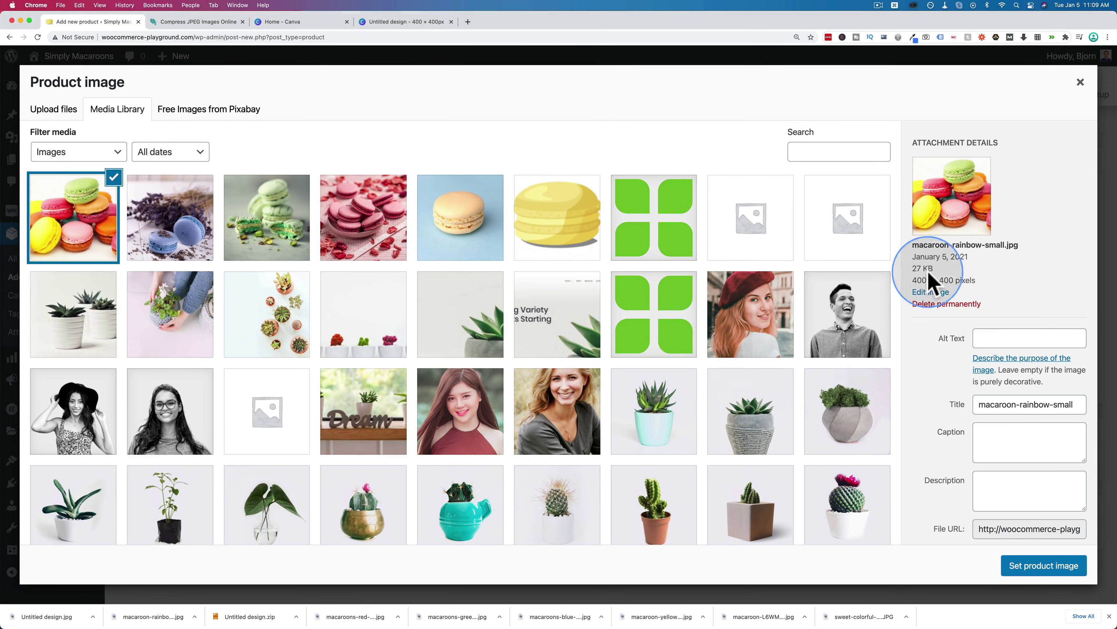
Give the photo alt text and title 'Rainbow Macaroons' and set it as the product image.
{"action": "left_click", "coordinate": [988, 336]}
{"action": "type", "text": "Rainbow Macaroons"}
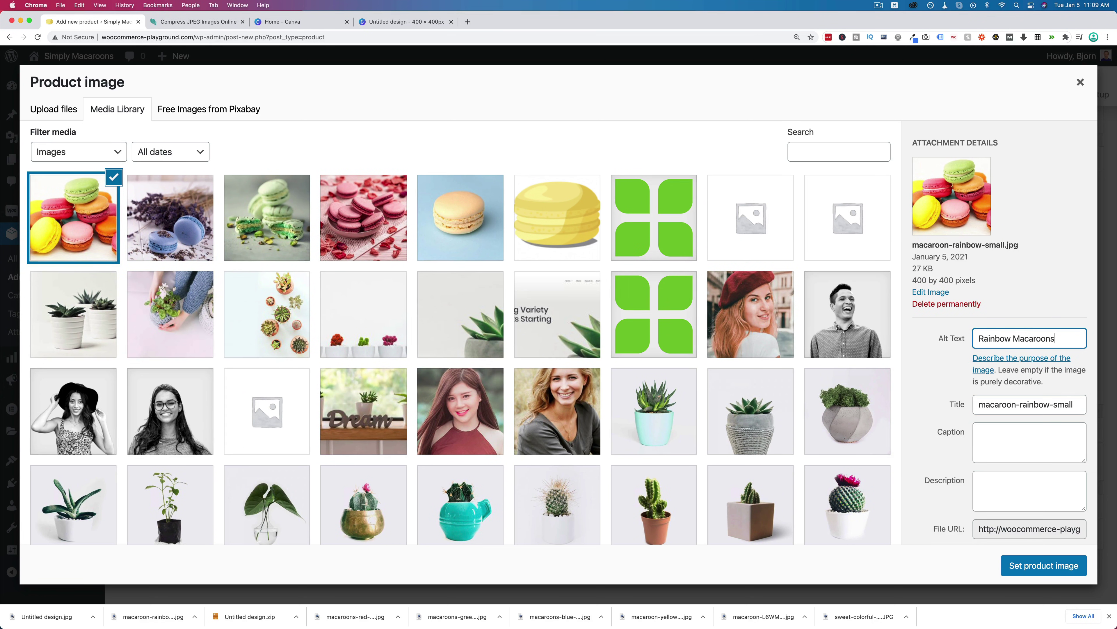
{"action": "left_click", "coordinate": [951, 387]}
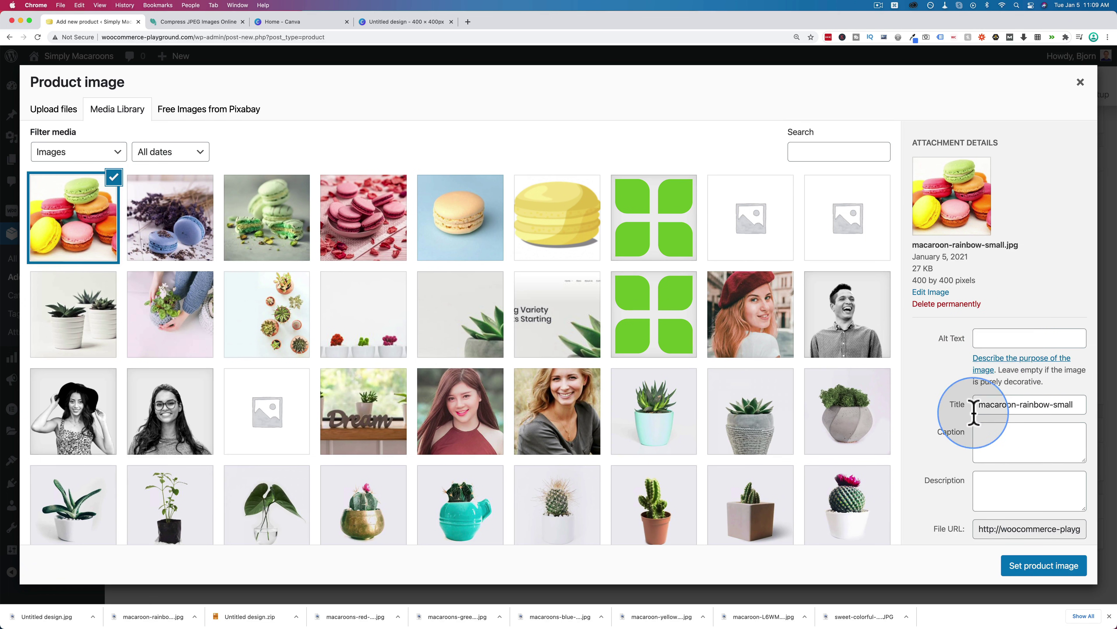
{"action": "left_click", "coordinate": [1005, 338]}
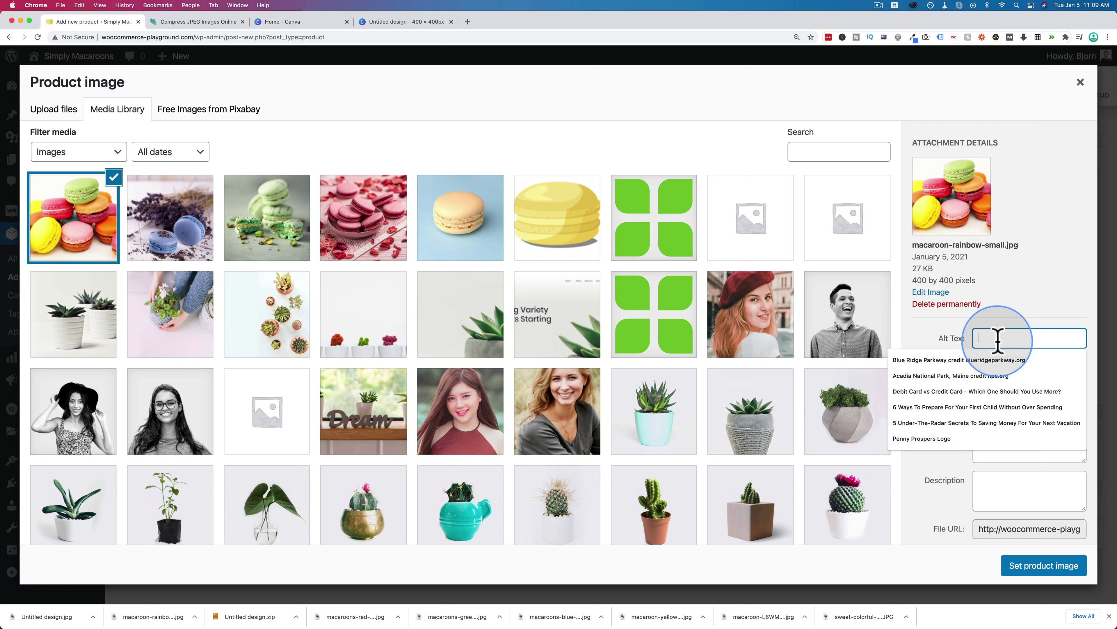
{"action": "type", "text": "Rainbow Macaroons"}
{"action": "key", "text": "Tab"}
{"action": "type", "text": "Rainbow Macaroons"}
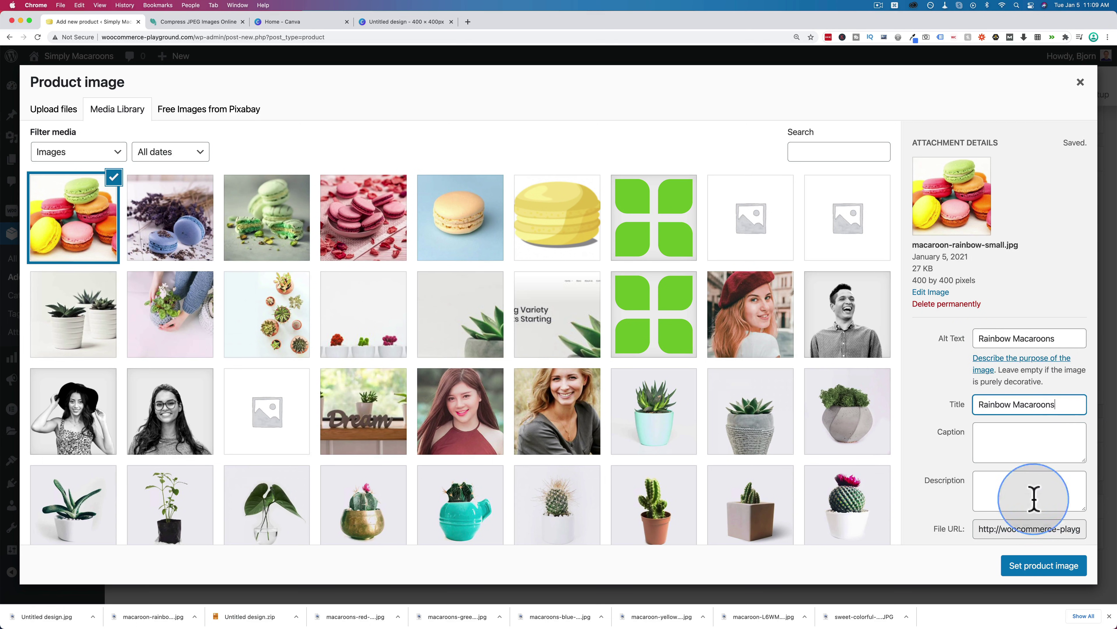
{"action": "left_click", "coordinate": [1026, 568]}
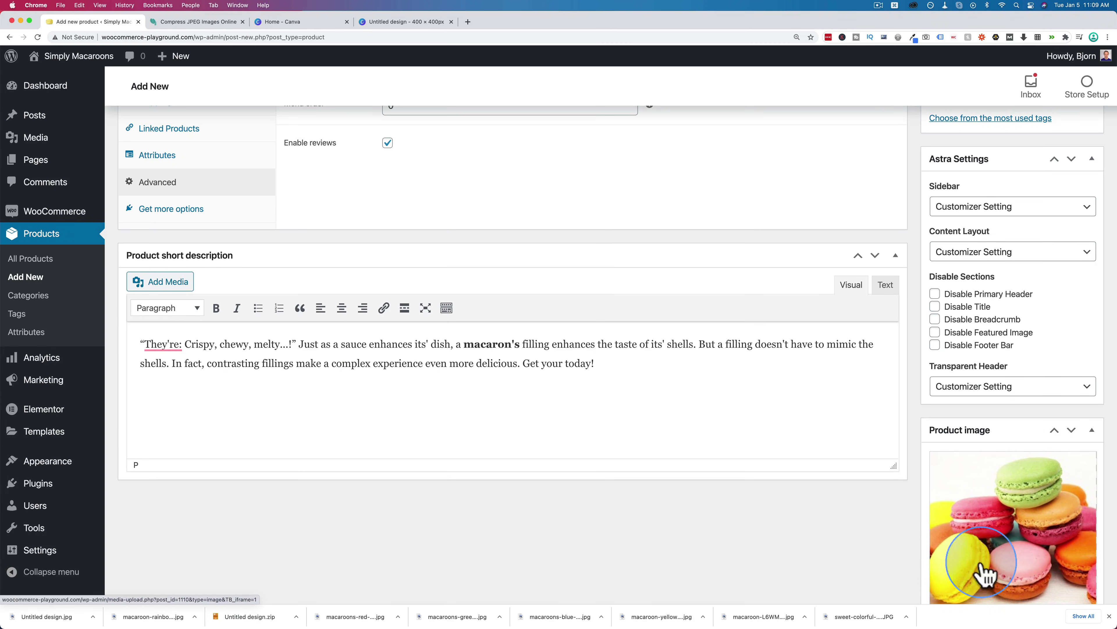
Select macaroons-rainbow-2-small.jpg and macaroons-rainbow-3-small.jpg in the Macaroons folder, checking them against the full-size versions.
{"action": "scroll", "coordinate": [1018, 508], "scroll_direction": "down", "scroll_amount": 3}
{"action": "scroll", "coordinate": [1023, 511], "scroll_direction": "down", "scroll_amount": 3}
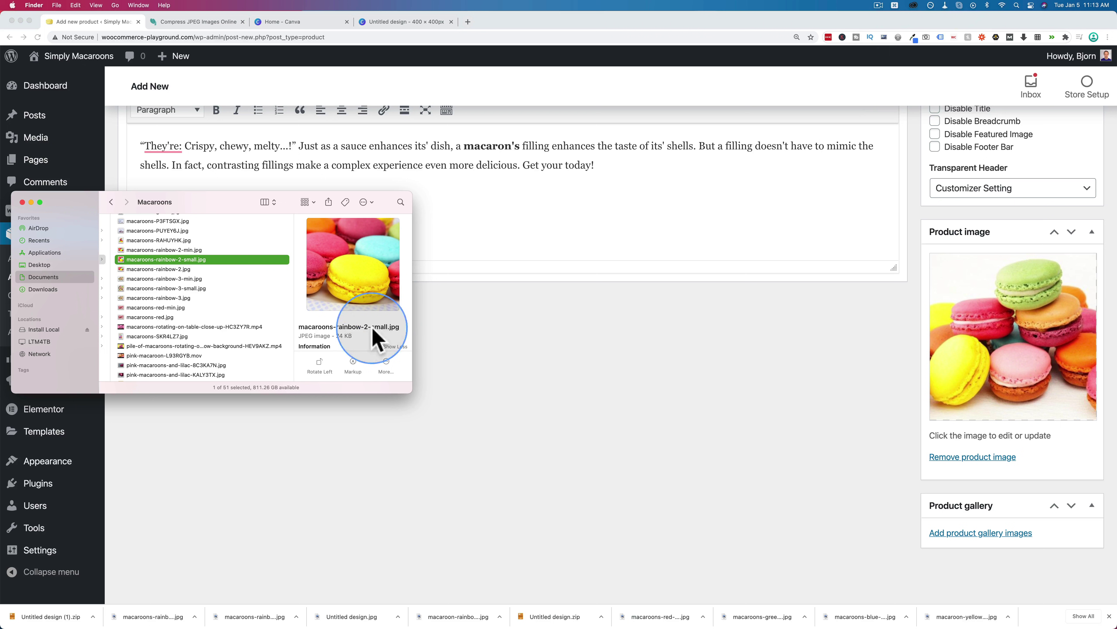
{"action": "left_click", "coordinate": [172, 269]}
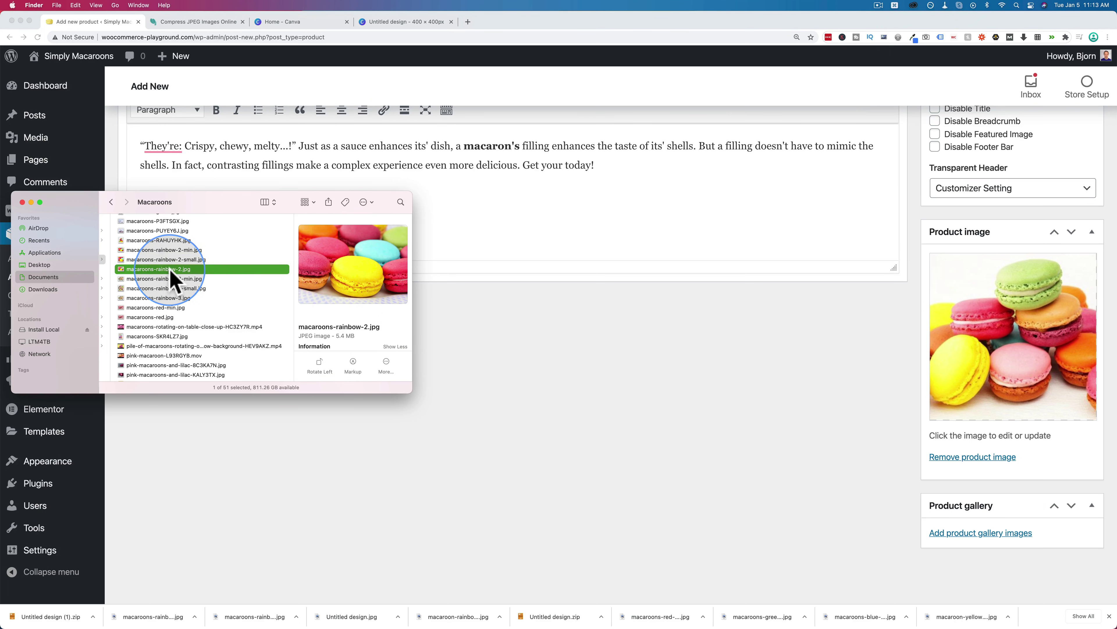
{"action": "left_click", "coordinate": [188, 288]}
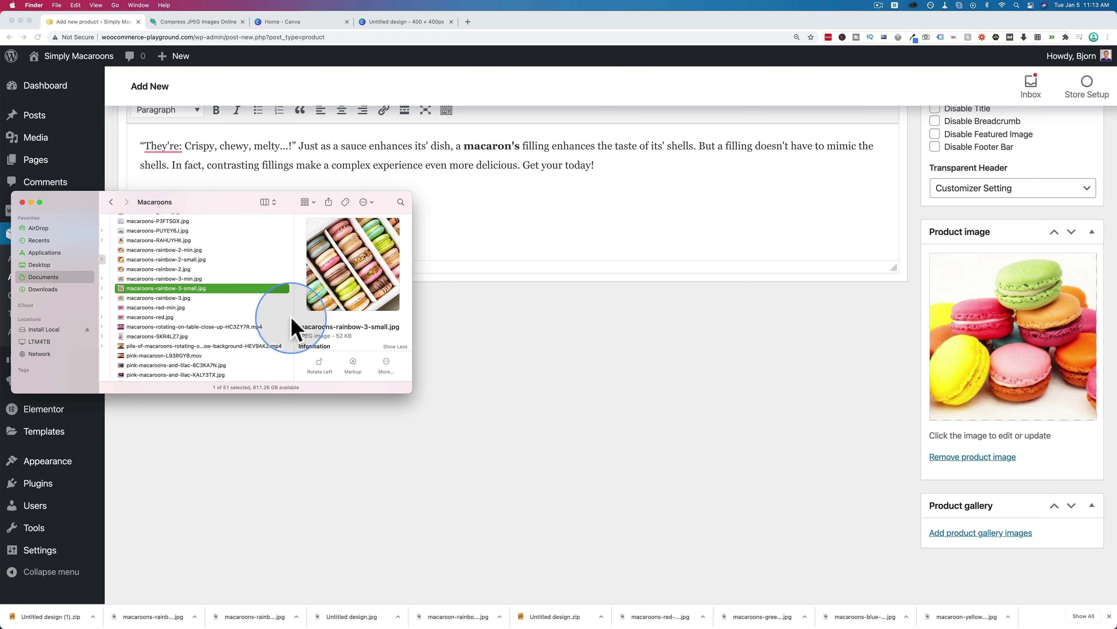
{"action": "left_click", "coordinate": [174, 300]}
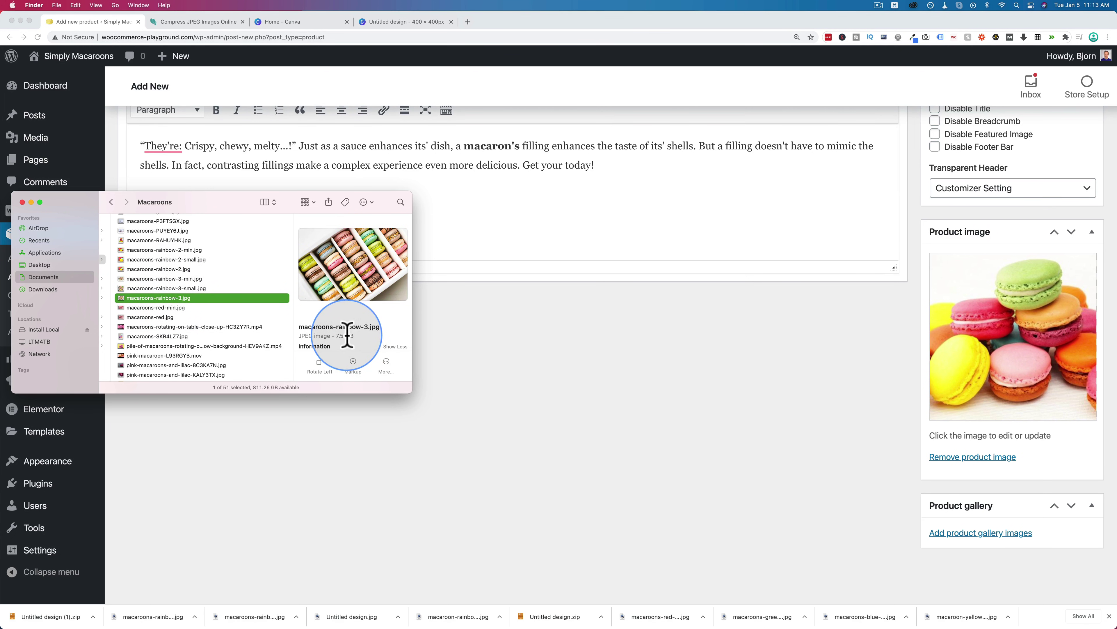
{"action": "left_click", "coordinate": [193, 288]}
{"action": "left_click", "coordinate": [191, 260], "text": "super"}
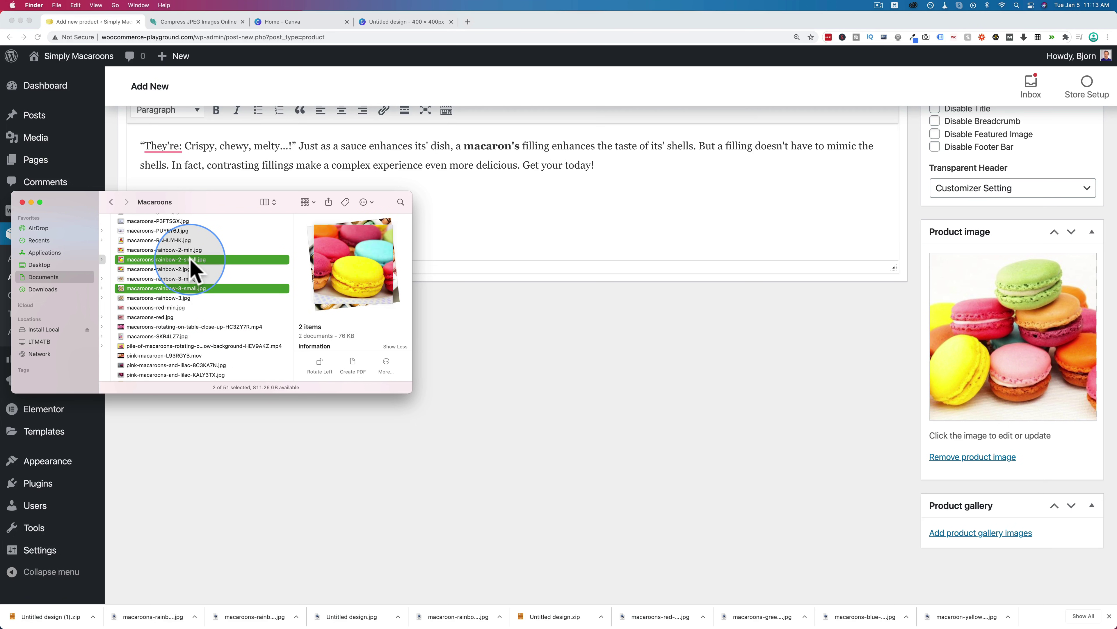
{"action": "left_click", "coordinate": [195, 289]}
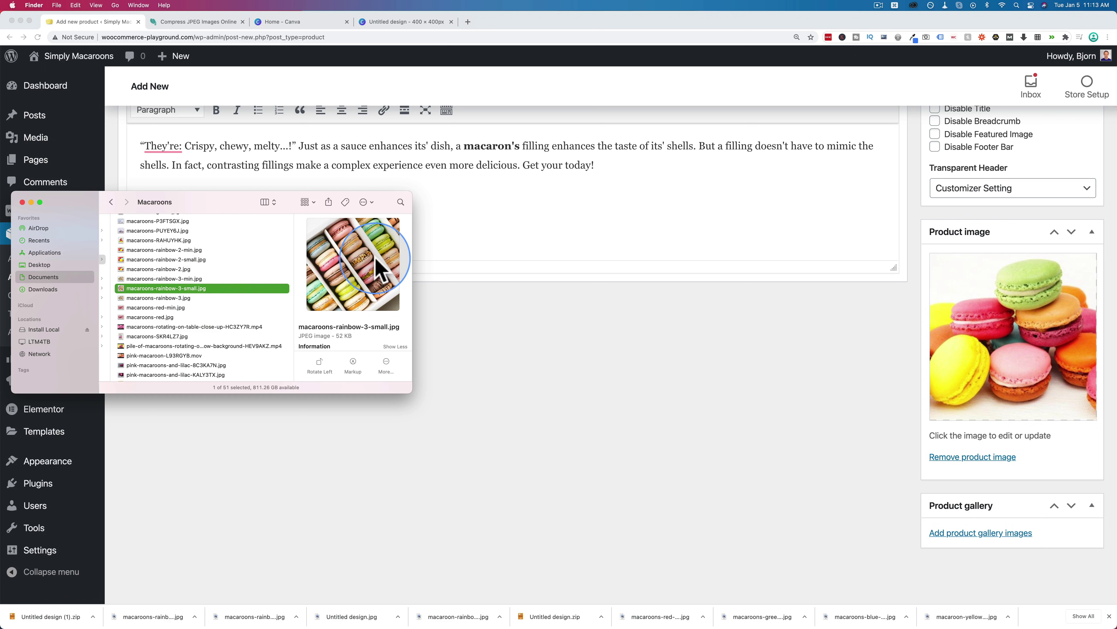
{"action": "left_click", "coordinate": [863, 390]}
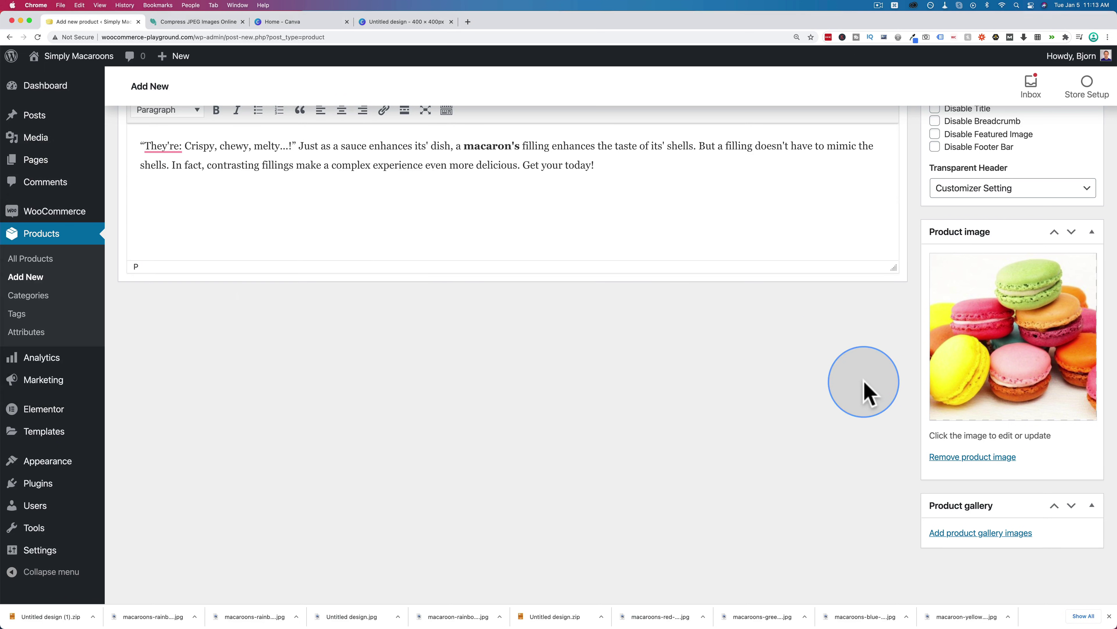
Remove the current product image and upload the two small rainbow macaroon photos to the media library.
{"action": "left_click", "coordinate": [972, 458]}
{"action": "left_click", "coordinate": [941, 458]}
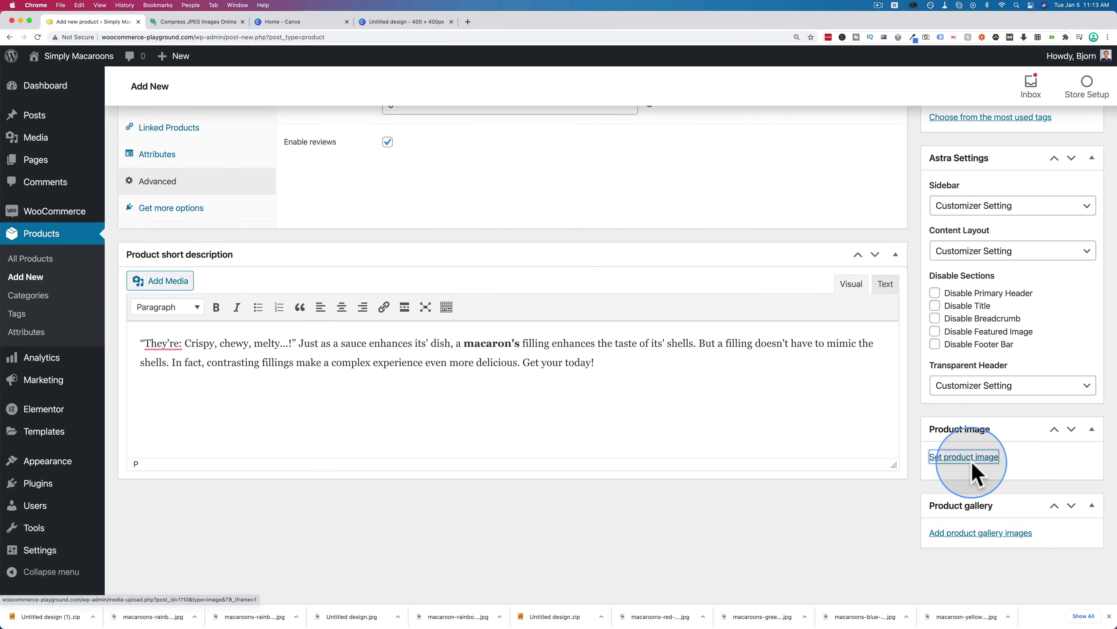
{"action": "key", "text": "super+Tab"}
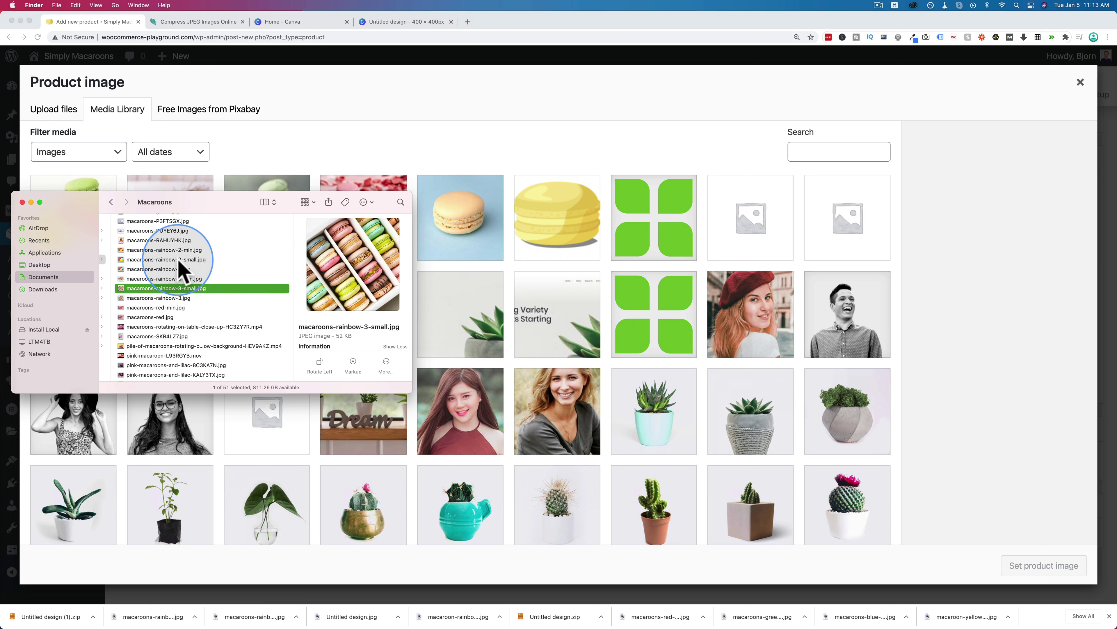
{"action": "left_click", "coordinate": [169, 260], "text": "super"}
{"action": "left_click_drag", "start_coordinate": [169, 264], "coordinate": [460, 218]}
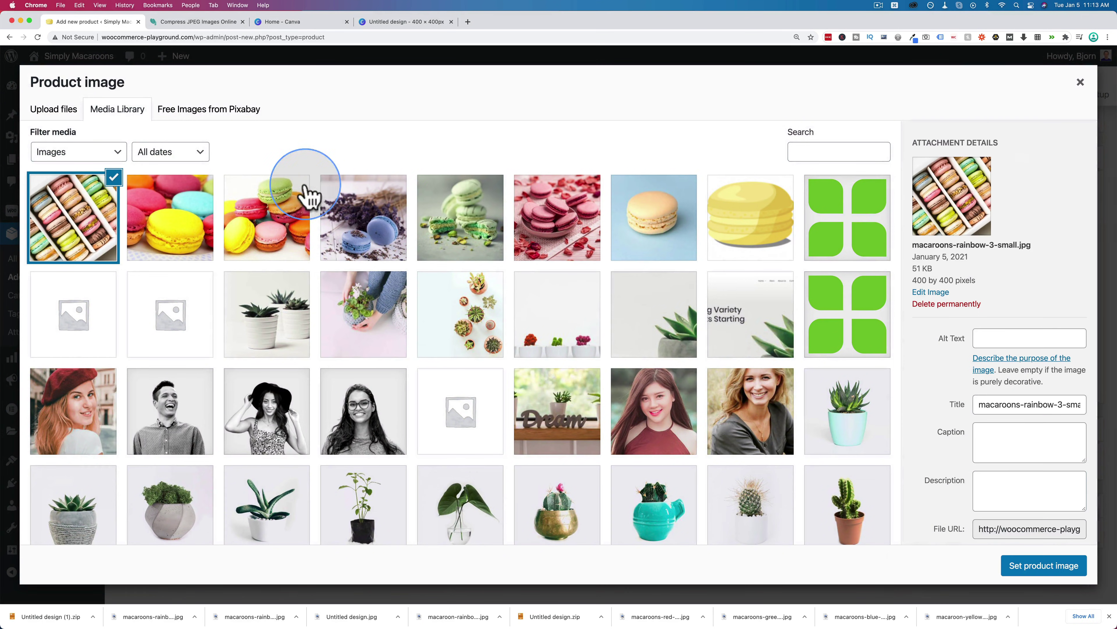
Give macaroons-rainbow-2-small.jpg the alt text and title 'Rainbow Macaroons'.
{"action": "left_click", "coordinate": [267, 217]}
{"action": "left_click", "coordinate": [1015, 338]}
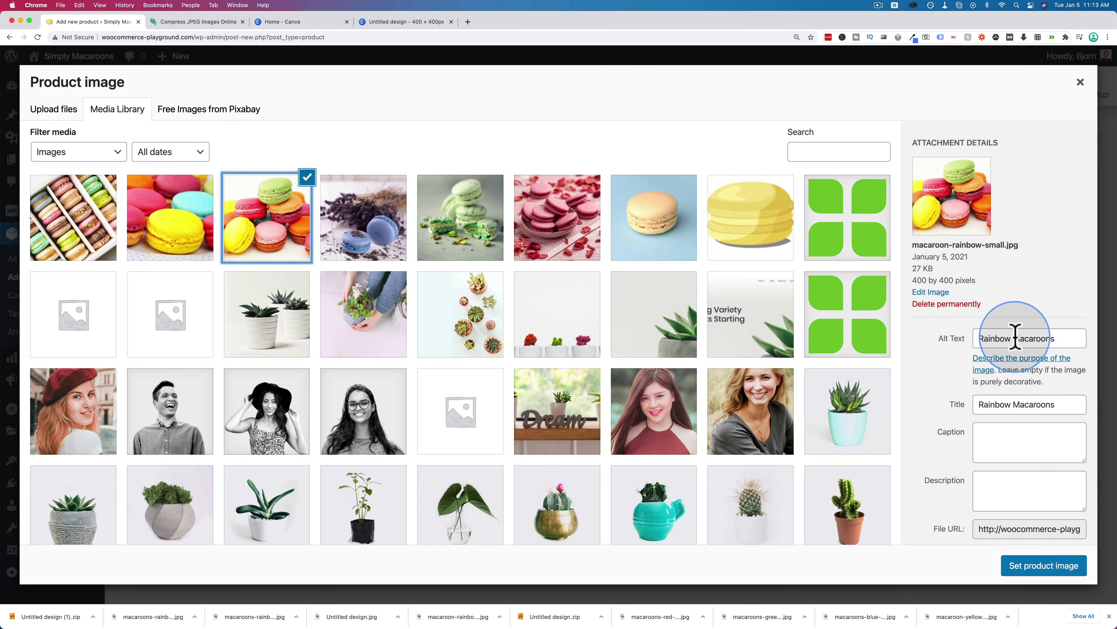
{"action": "left_click", "coordinate": [207, 242]}
{"action": "left_click", "coordinate": [1040, 338]}
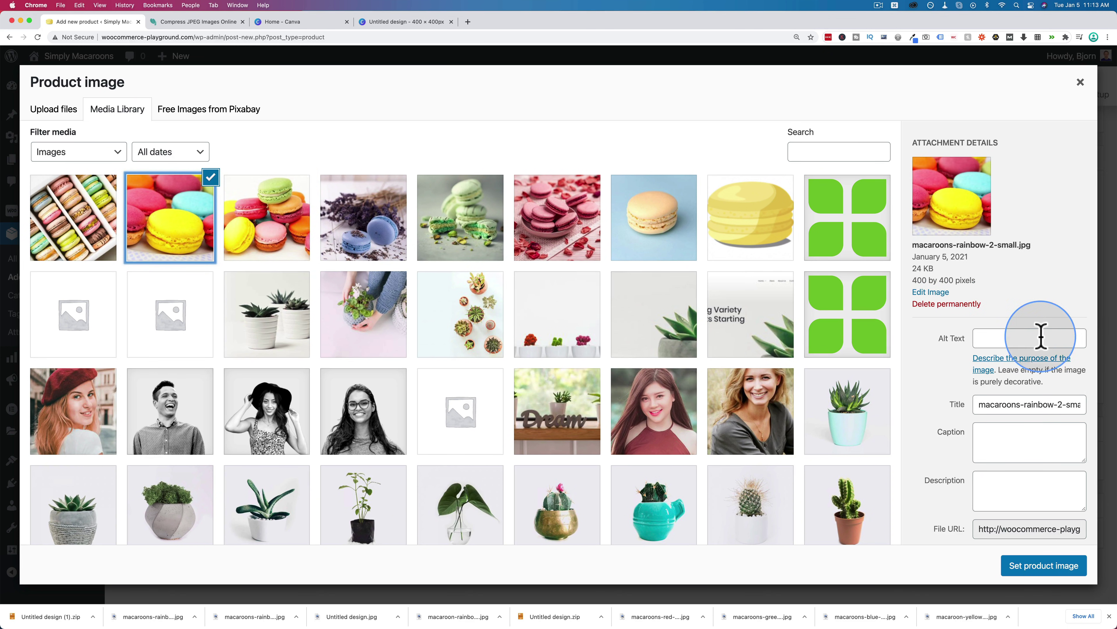
{"action": "type", "text": "Rainbow Macaroons"}
{"action": "triple_click", "coordinate": [1007, 408]}
{"action": "type", "text": "Rainbow Macaroons"}
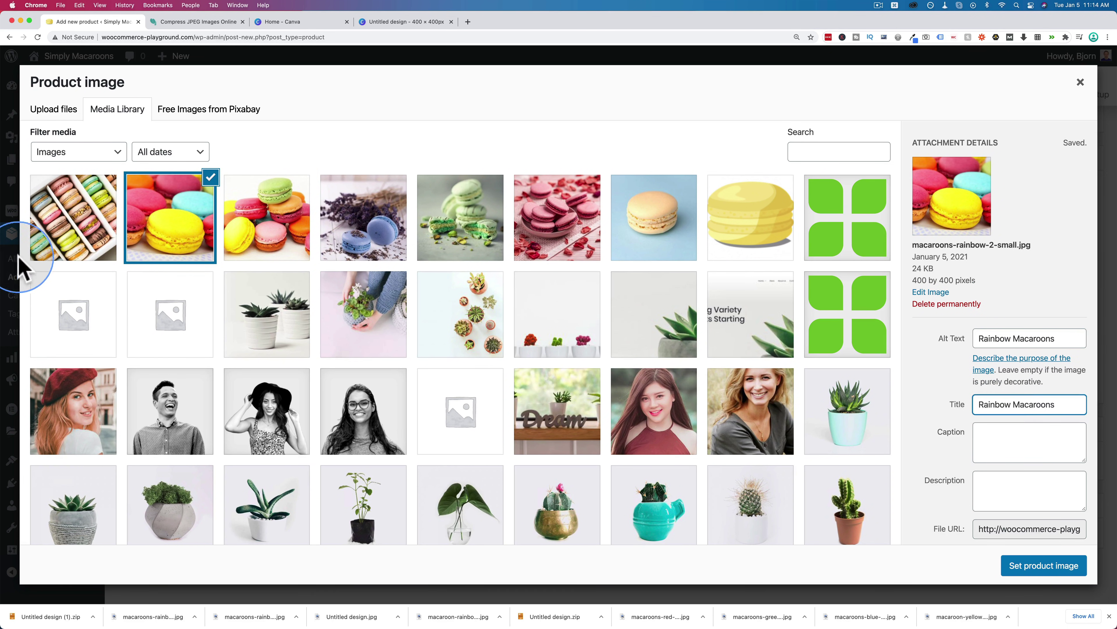
Title and alt-text the boxed macaroons-rainbow-3-small.jpg 'Rainbow Macaroons' and make it the product image.
{"action": "left_click", "coordinate": [39, 263]}
{"action": "left_click", "coordinate": [993, 339]}
{"action": "type", "text": "Rainbow Macaroons"}
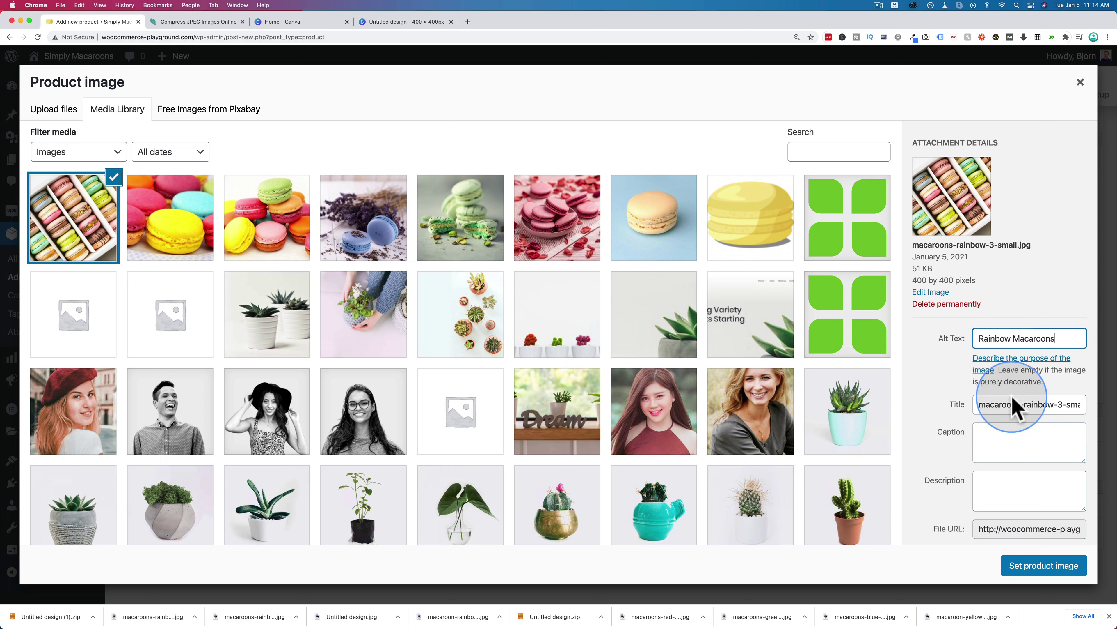
{"action": "type", "text": "Rainbow Macaroons"}
{"action": "left_click", "coordinate": [100, 219]}
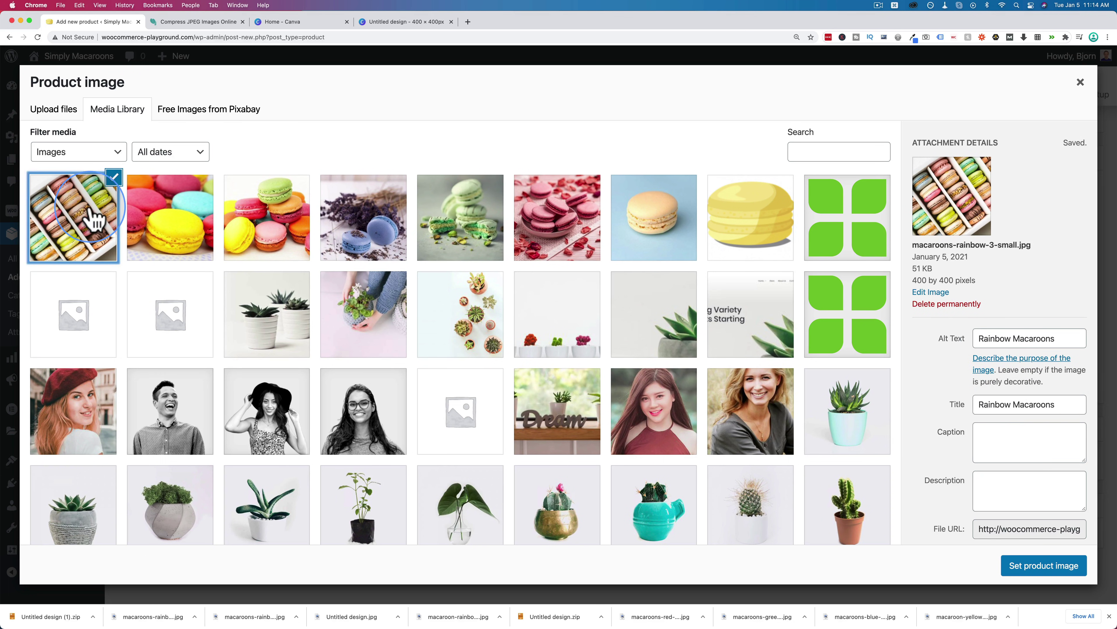
{"action": "left_click", "coordinate": [1038, 566]}
{"action": "scroll", "coordinate": [928, 493], "scroll_direction": "down", "scroll_amount": 5}
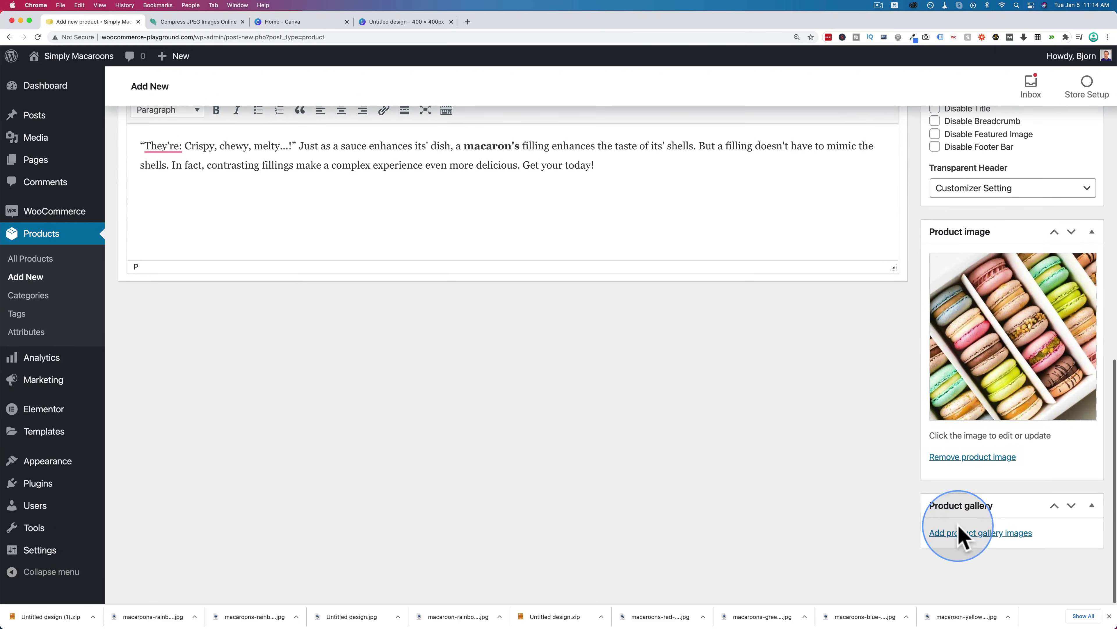
Select the yellow-and-pink macaroons photo in the product gallery picker.
{"action": "left_click", "coordinate": [959, 533]}
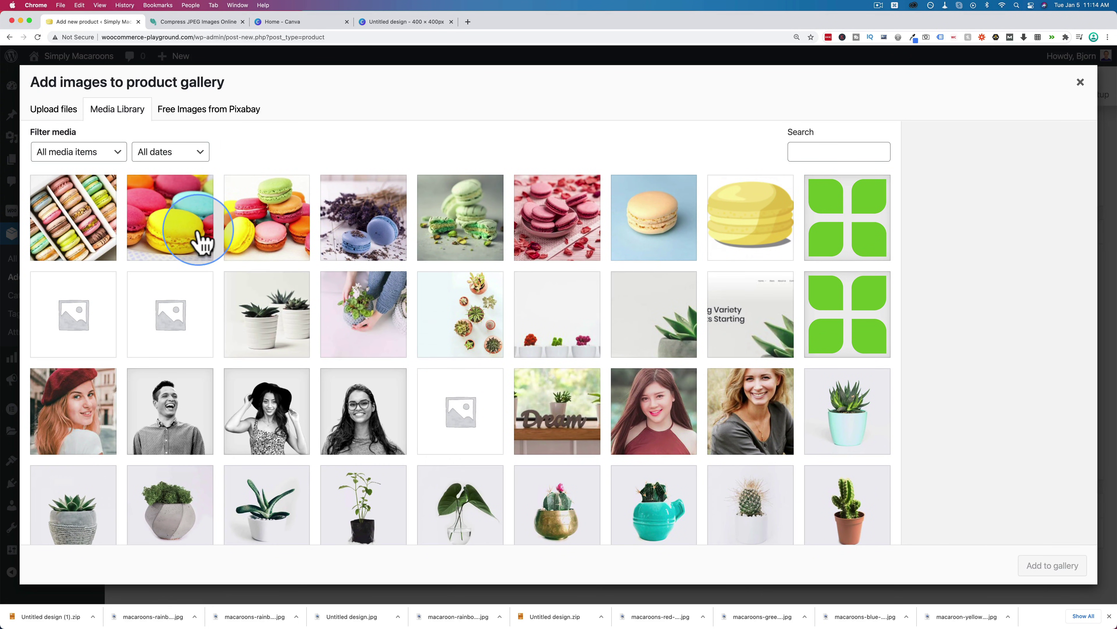
{"action": "left_click", "coordinate": [200, 240]}
{"action": "left_click", "coordinate": [275, 220]}
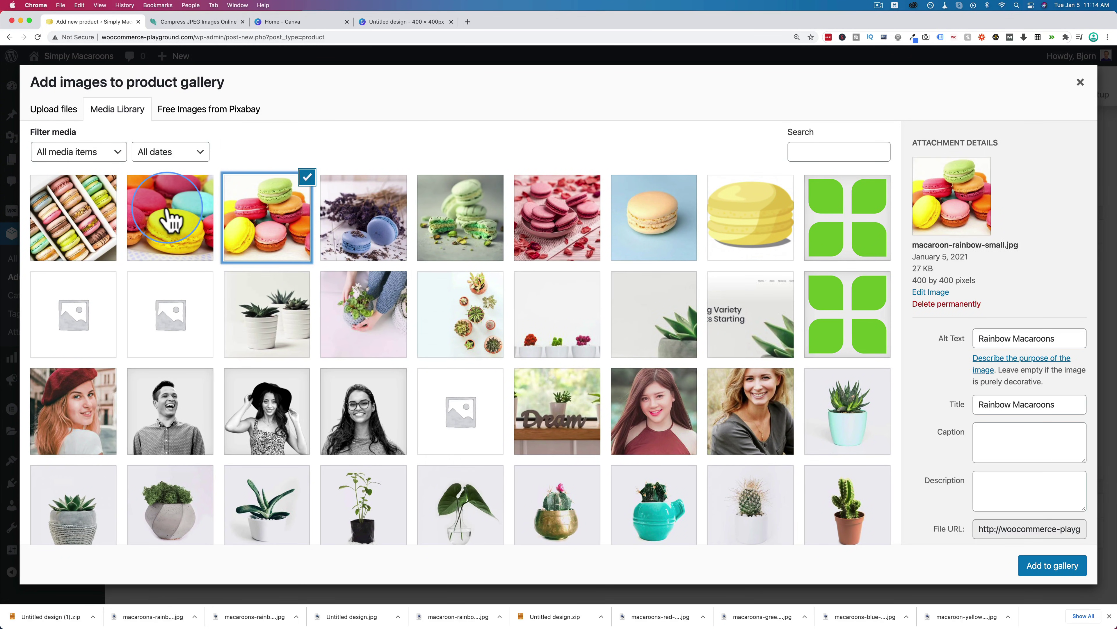
{"action": "left_click", "coordinate": [162, 220]}
{"action": "left_click", "coordinate": [262, 213]}
{"action": "left_click", "coordinate": [189, 220]}
{"action": "left_click", "coordinate": [97, 220]}
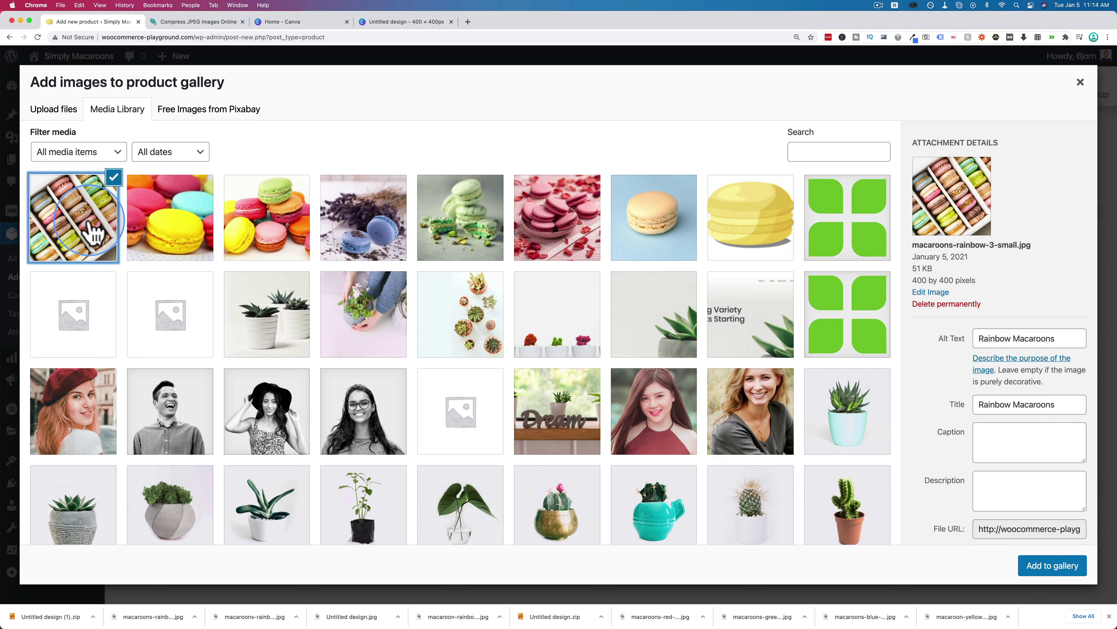
{"action": "left_click", "coordinate": [141, 313]}
{"action": "left_click", "coordinate": [174, 238]}
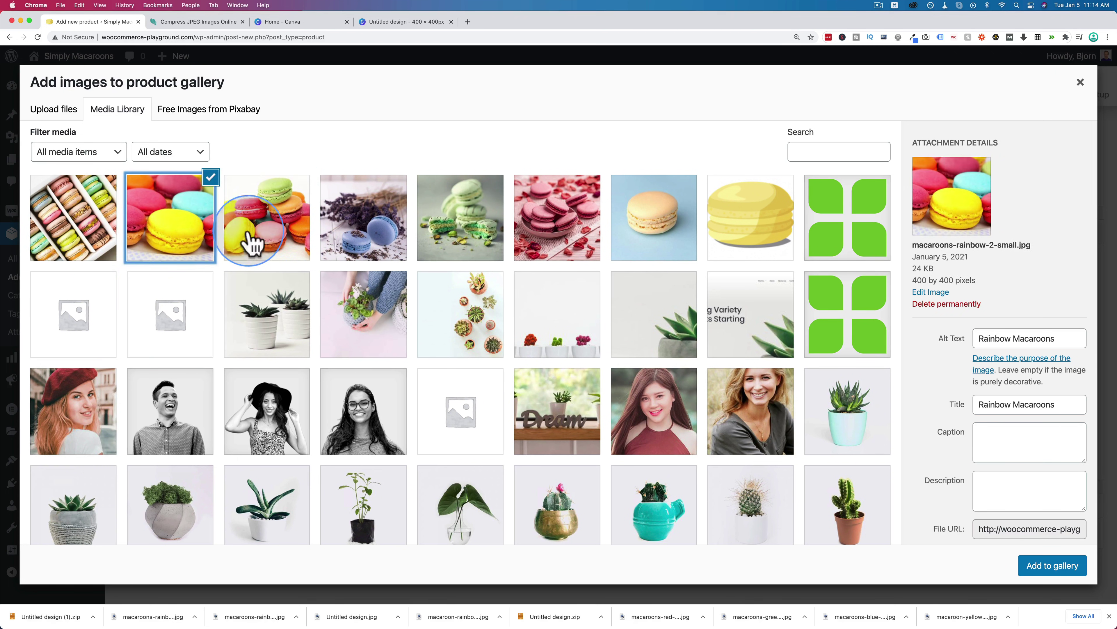
{"action": "left_click", "coordinate": [267, 242]}
{"action": "left_click", "coordinate": [332, 237]}
{"action": "left_click", "coordinate": [172, 220]}
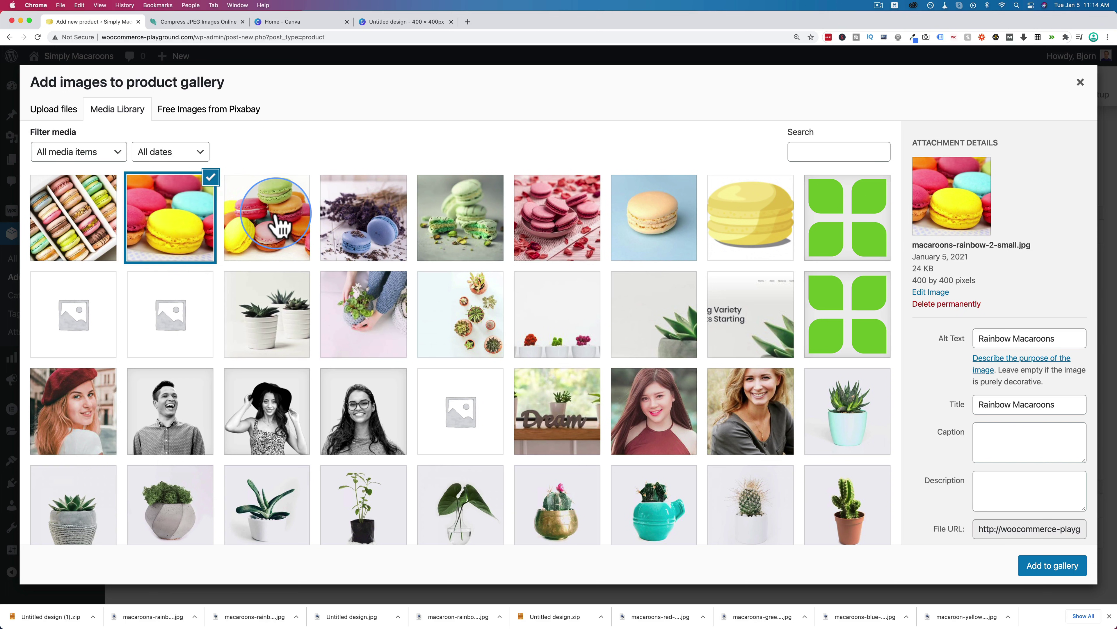
Add the rainbow macaroon photo to the selection and add both photos to the gallery.
{"action": "left_click", "coordinate": [275, 225]}
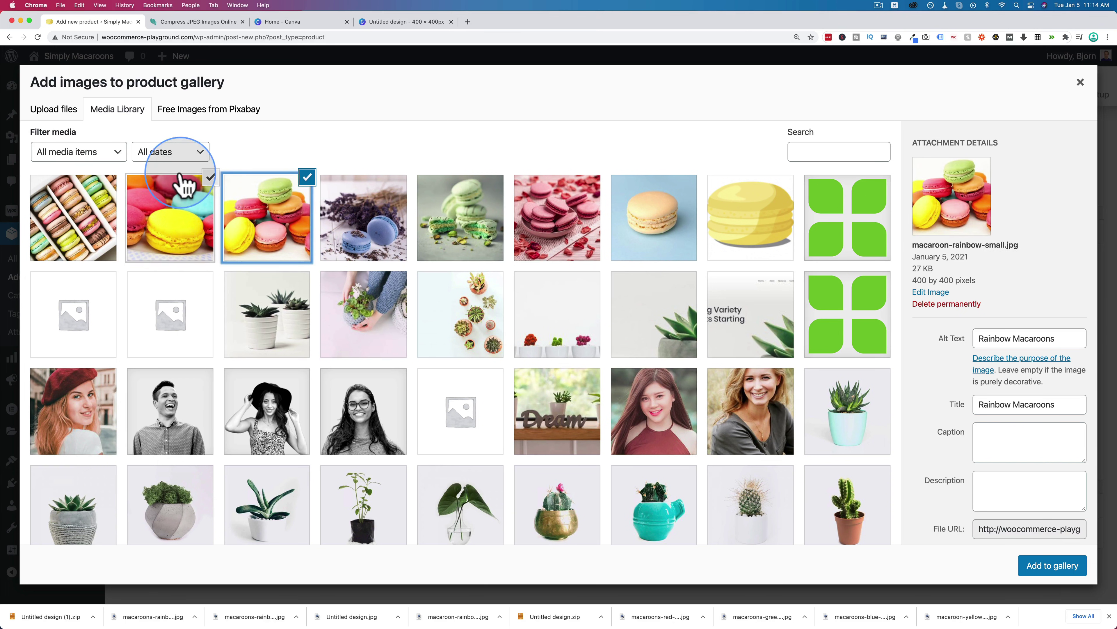
{"action": "left_click", "coordinate": [348, 200]}
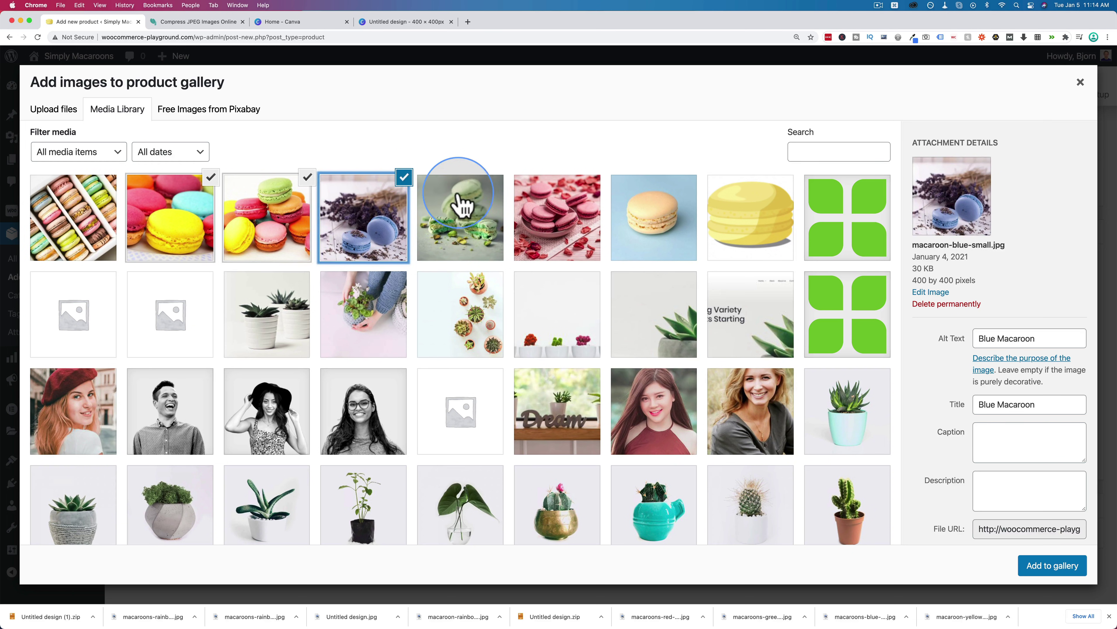
{"action": "left_click", "coordinate": [465, 200]}
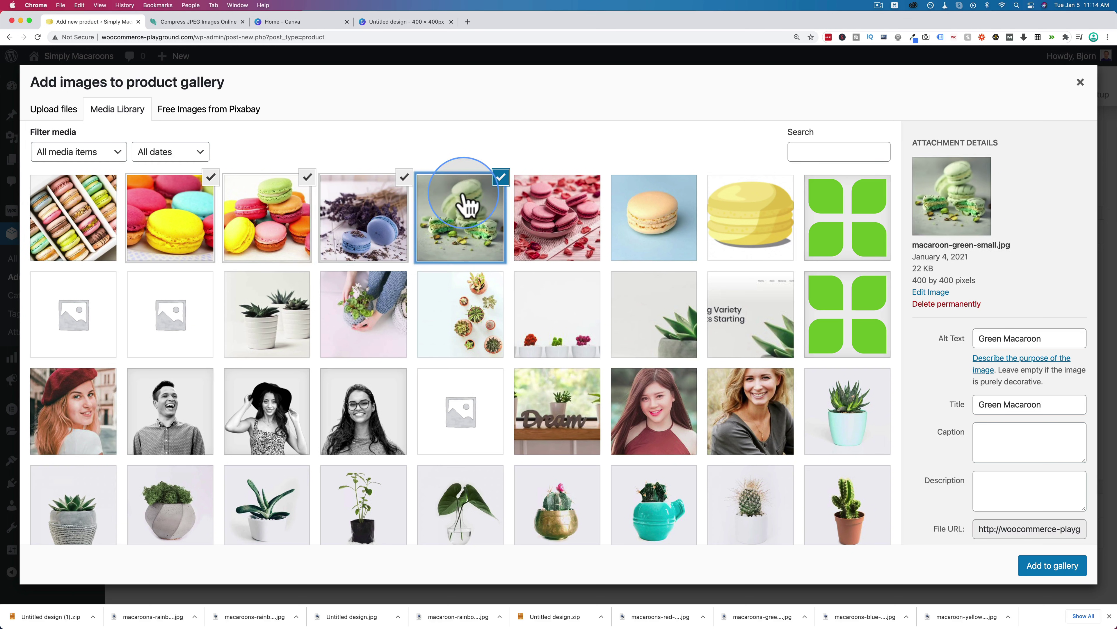
{"action": "left_click", "coordinate": [501, 177]}
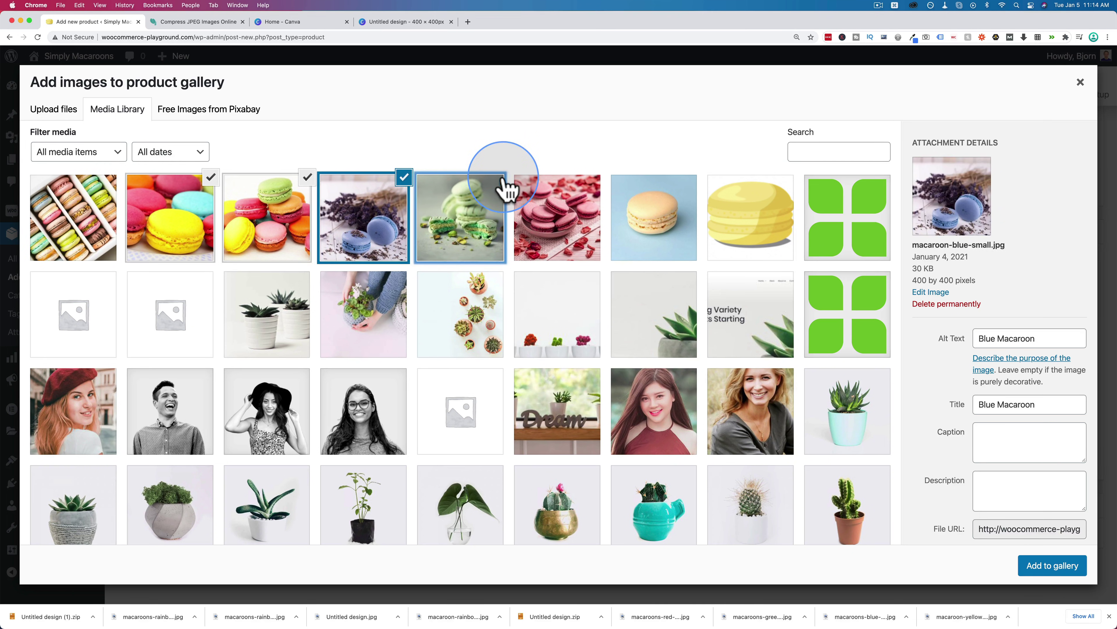
{"action": "left_click", "coordinate": [404, 179]}
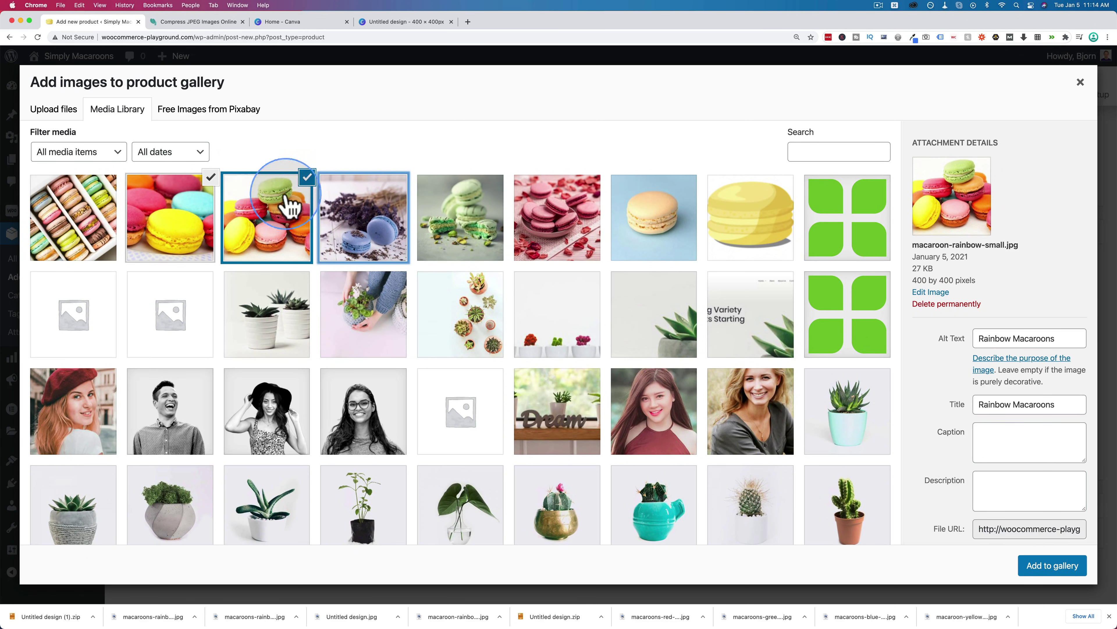
{"action": "left_click", "coordinate": [1065, 567]}
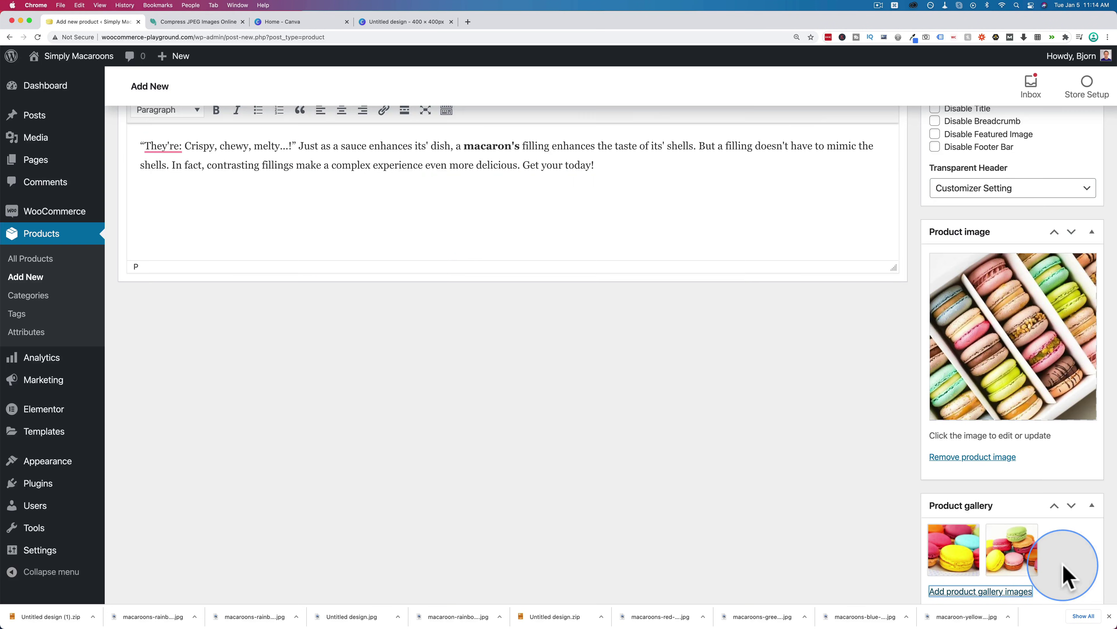
Add the Rainbow product tag and publish Rainbow Macaroons under the Macaroons category.
{"action": "scroll", "coordinate": [973, 499], "scroll_direction": "down", "scroll_amount": 3}
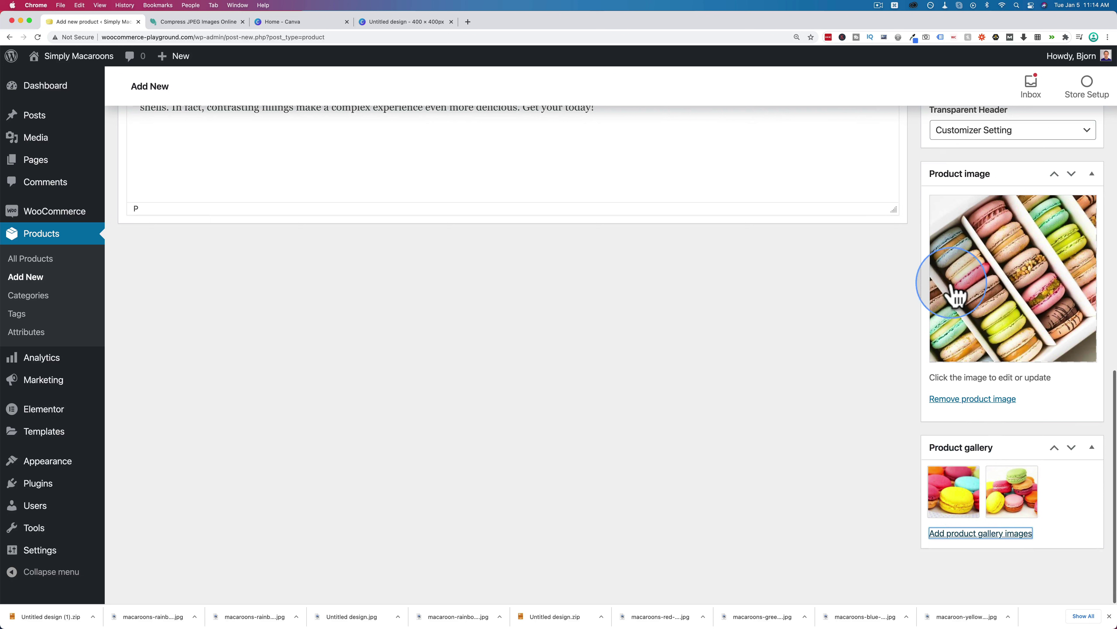
{"action": "mouse_move", "coordinate": [998, 504]}
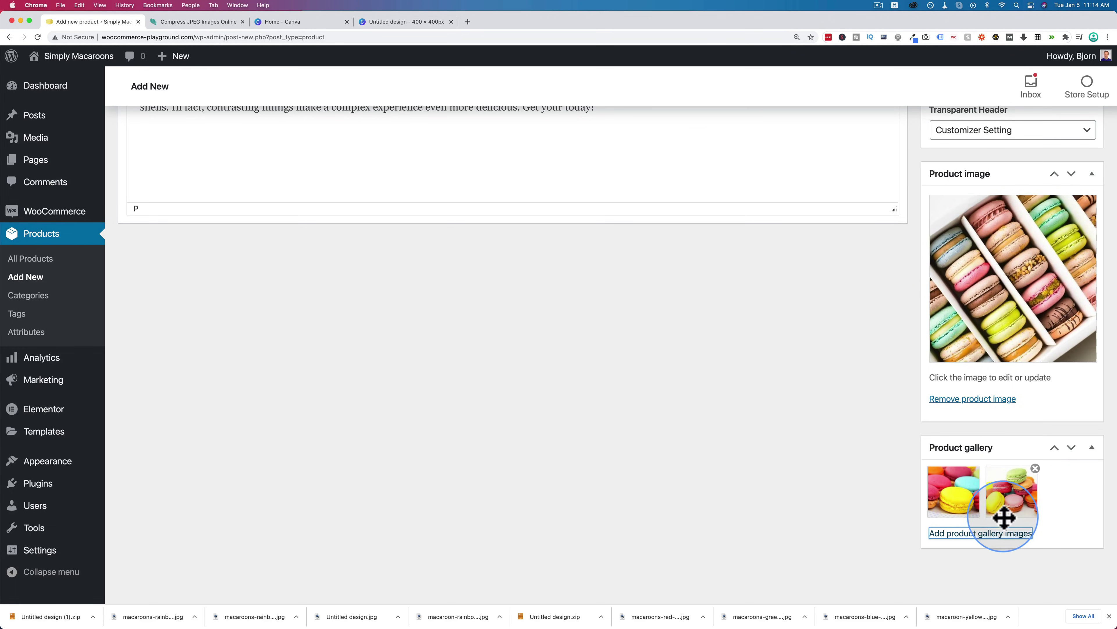
{"action": "scroll", "coordinate": [1004, 517], "scroll_direction": "up", "scroll_amount": 10}
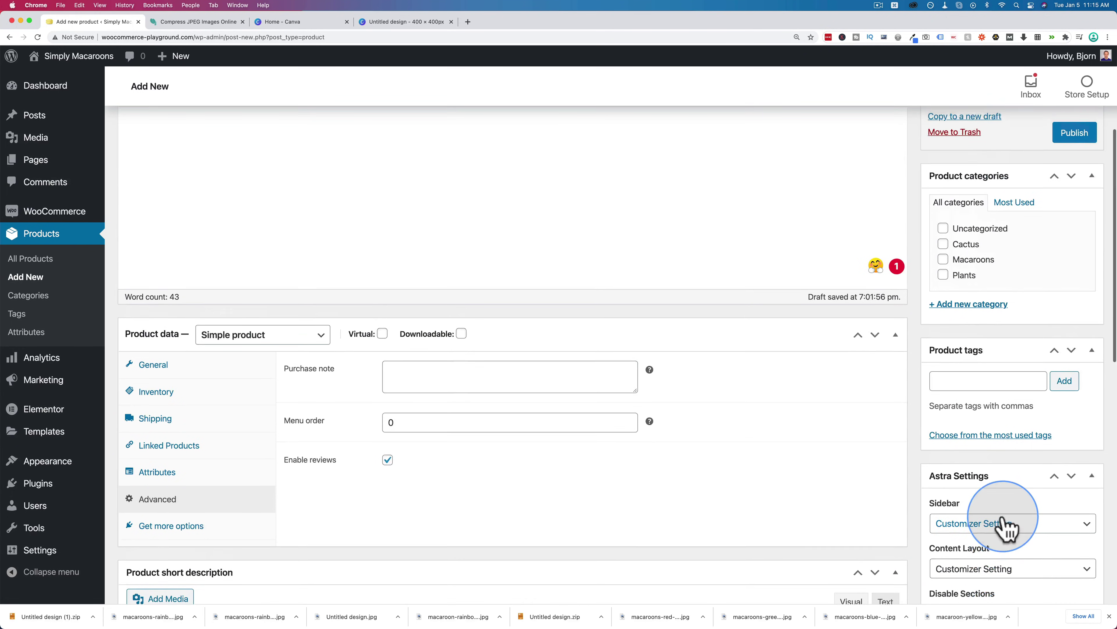
{"action": "scroll", "coordinate": [1005, 524], "scroll_direction": "up", "scroll_amount": 2}
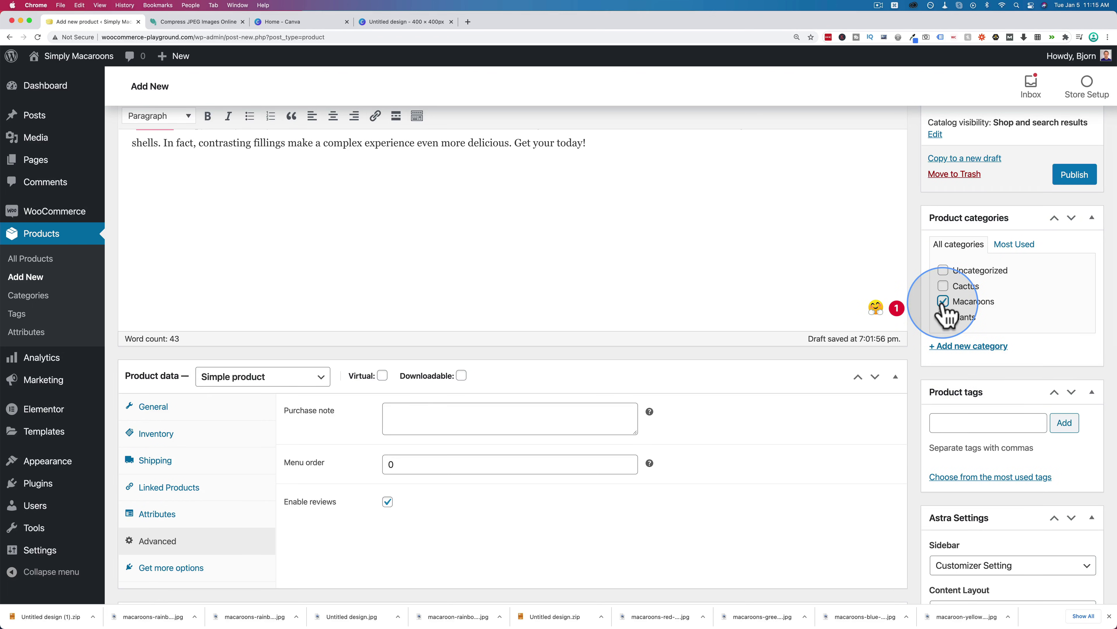
{"action": "scroll", "coordinate": [1032, 287], "scroll_direction": "up", "scroll_amount": 2}
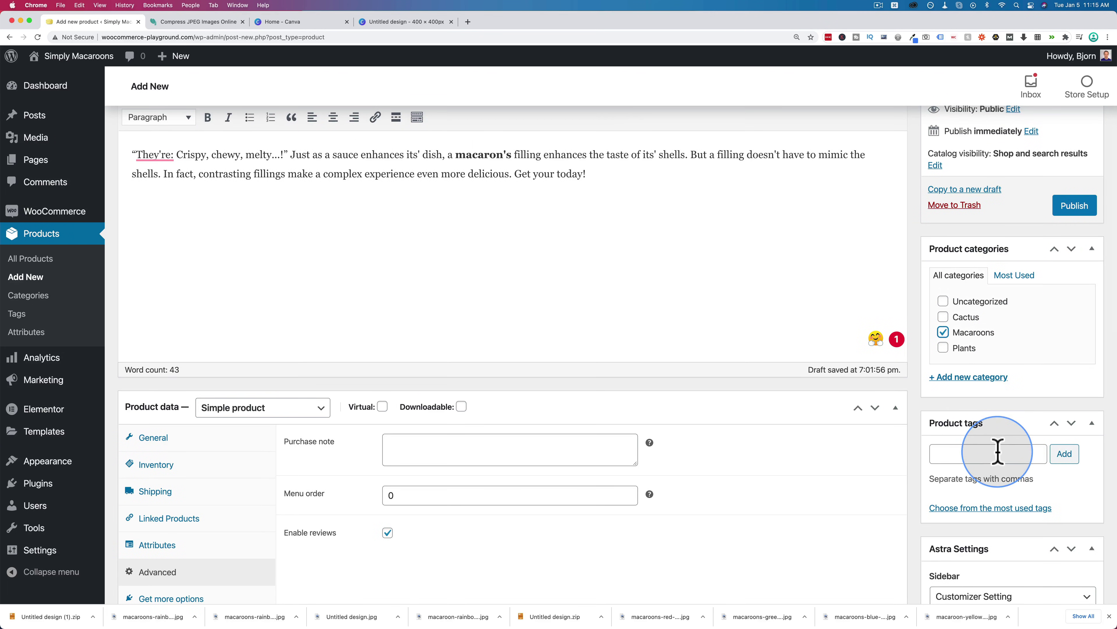
{"action": "type", "text": "Ra"}
{"action": "key", "text": "Return"}
{"action": "scroll", "coordinate": [1023, 339], "scroll_direction": "up", "scroll_amount": 5}
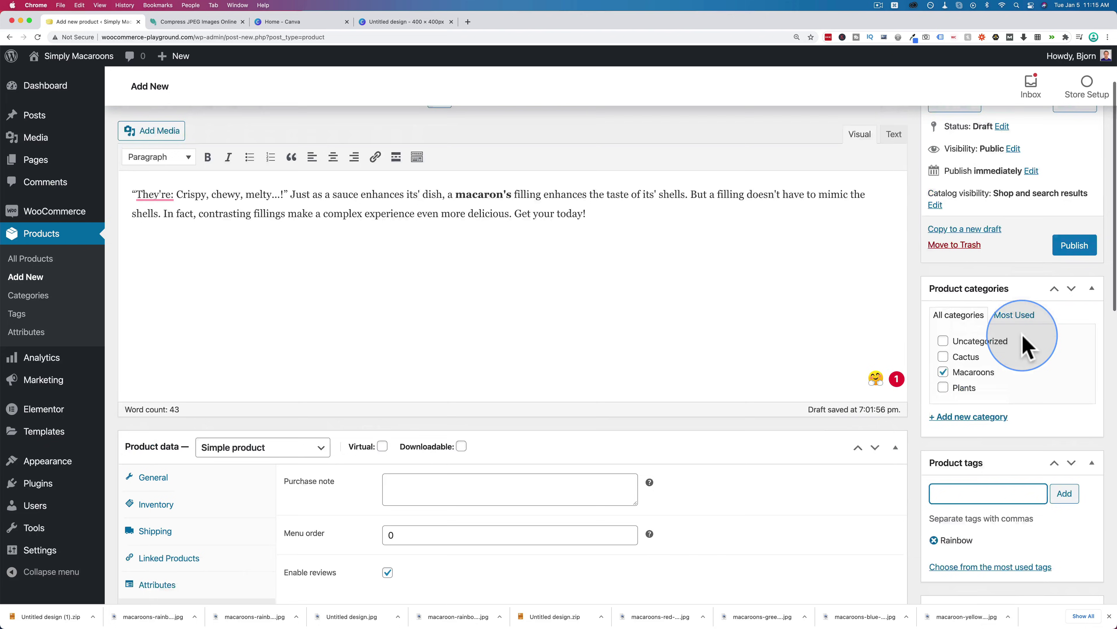
{"action": "left_click", "coordinate": [1075, 337]}
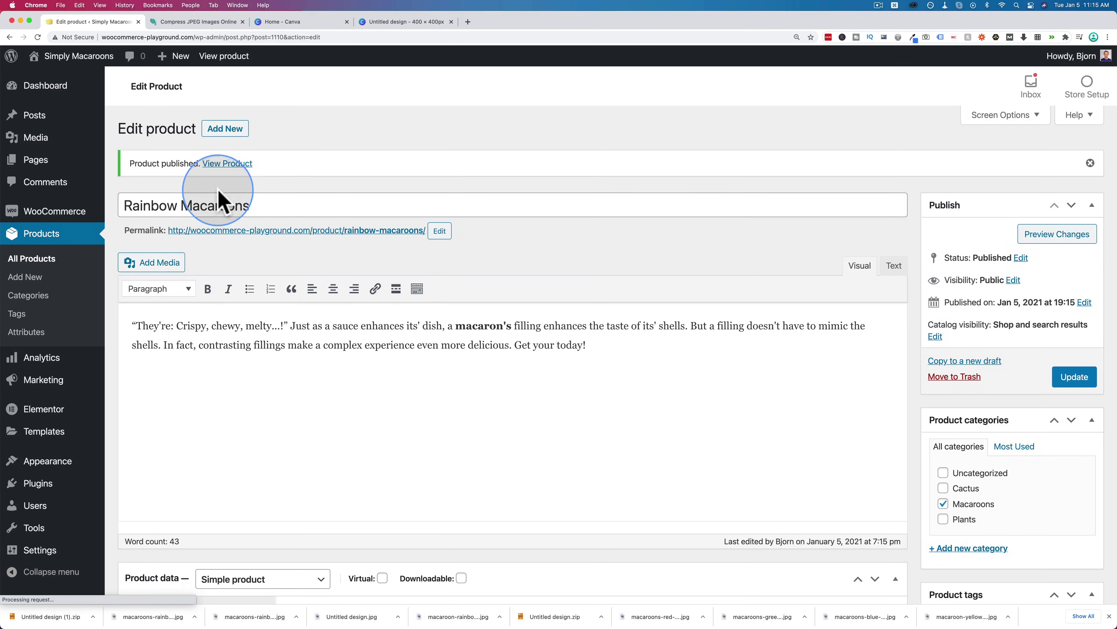
Open the live Rainbow Macaroons product page and highlight its price.
{"action": "left_click", "coordinate": [228, 165], "text": "super"}
{"action": "left_click", "coordinate": [197, 21]}
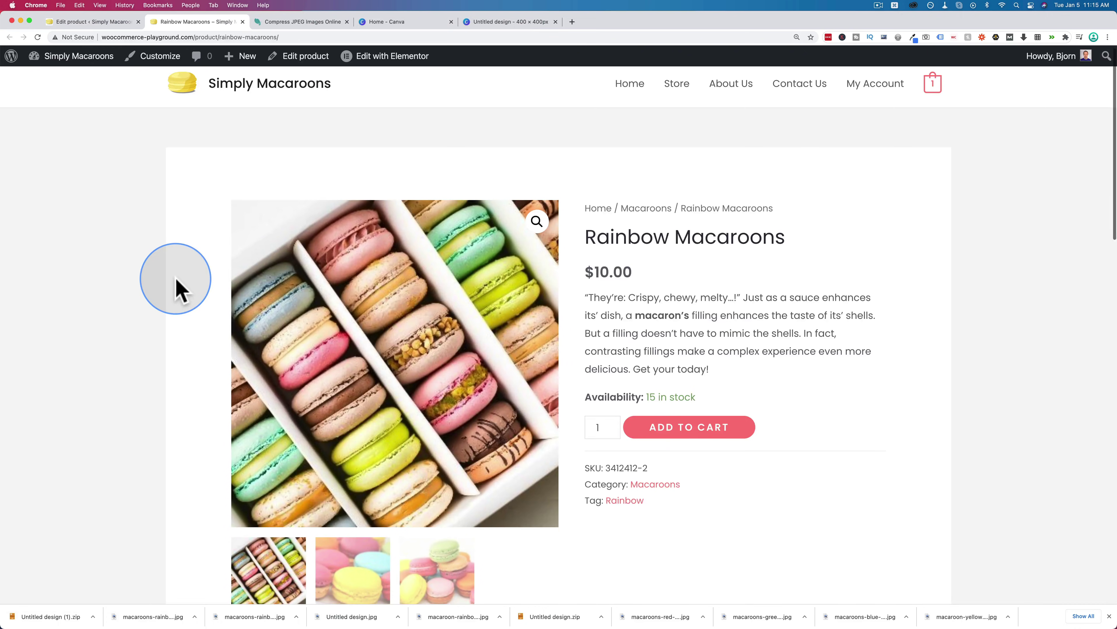
{"action": "scroll", "coordinate": [178, 287], "scroll_direction": "down", "scroll_amount": 3}
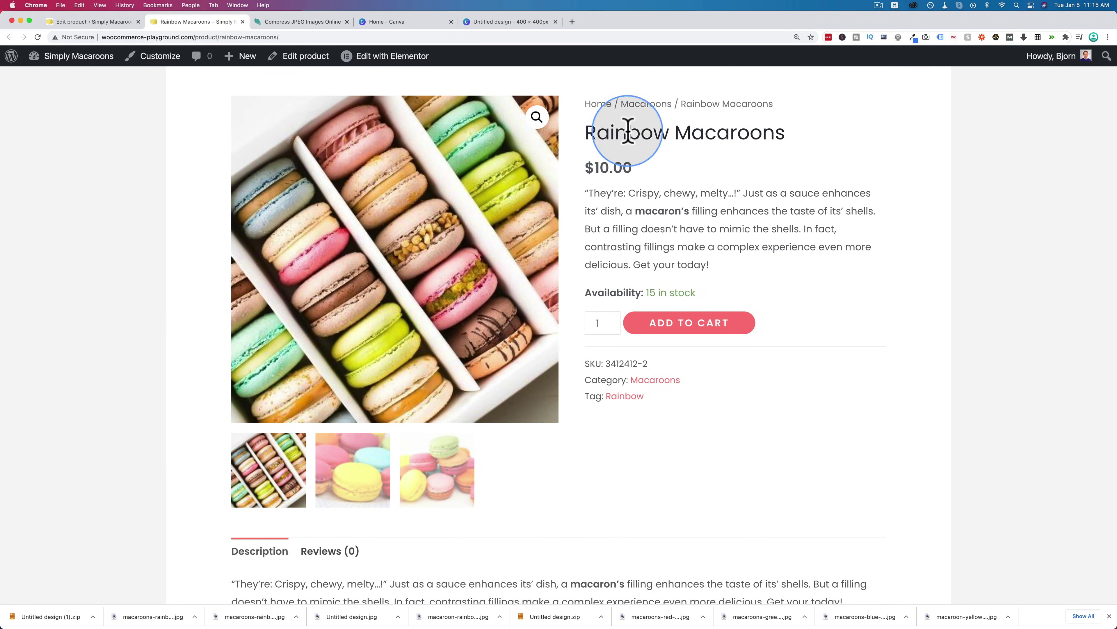
{"action": "left_click_drag", "start_coordinate": [595, 169], "coordinate": [724, 301]}
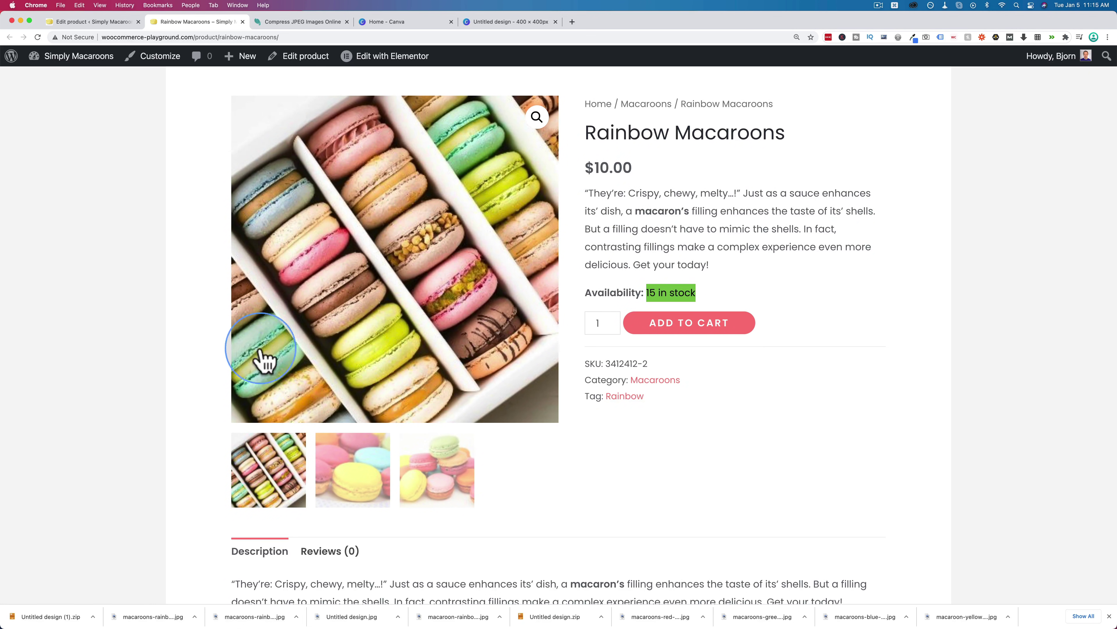
Browse the second and third gallery photos of the product.
{"action": "left_click", "coordinate": [357, 475]}
{"action": "left_click", "coordinate": [430, 466]}
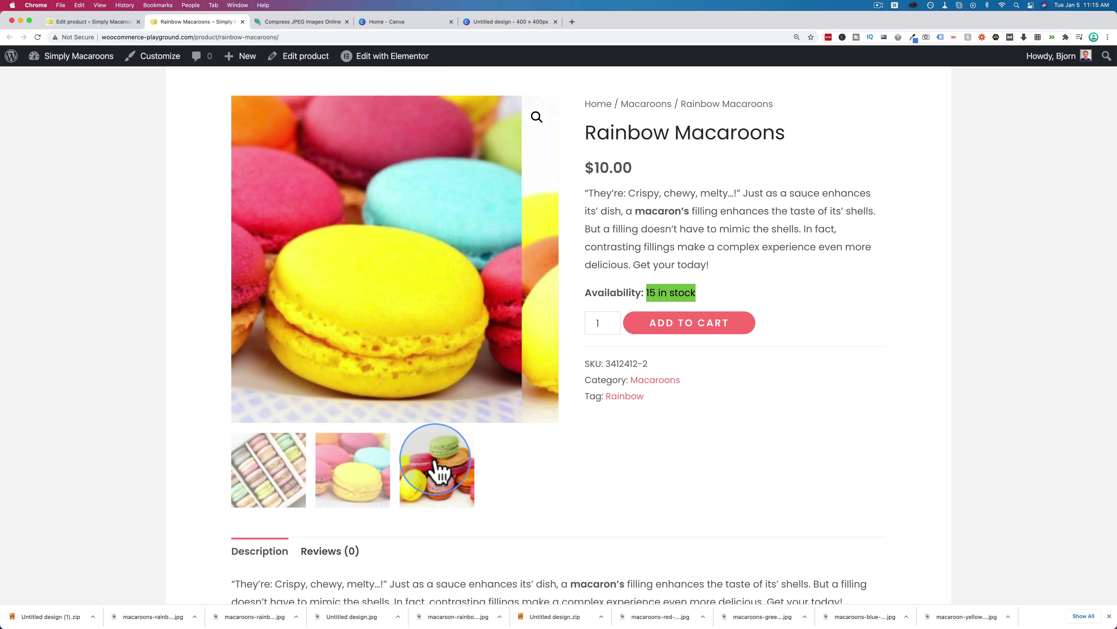
{"action": "left_click", "coordinate": [471, 383]}
{"action": "scroll", "coordinate": [594, 409], "scroll_direction": "down", "scroll_amount": 1}
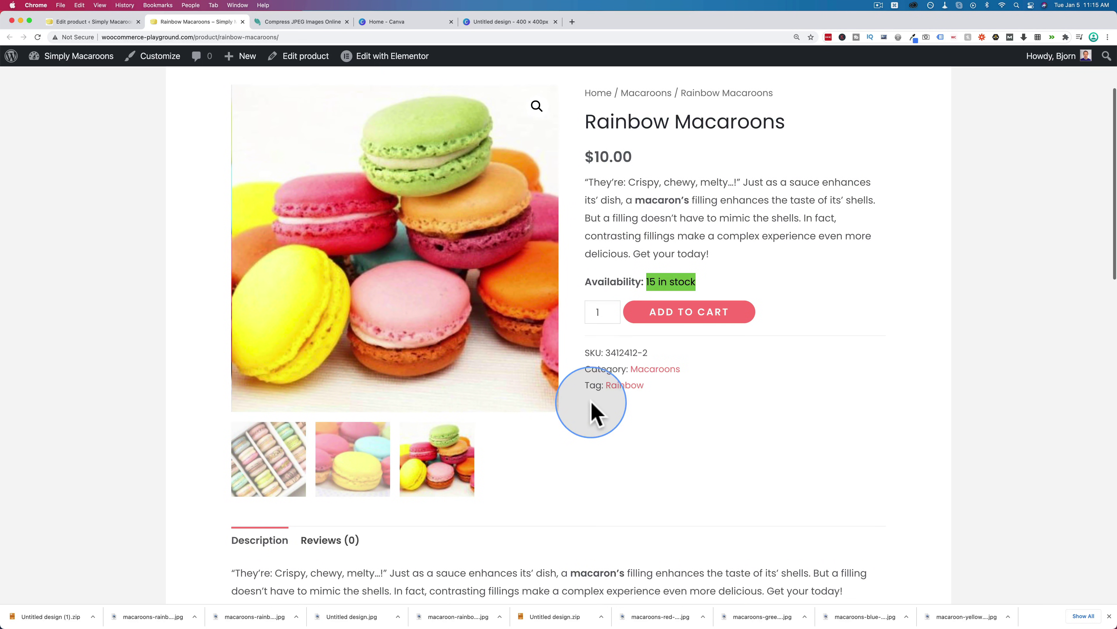
{"action": "left_click_drag", "start_coordinate": [595, 353], "coordinate": [637, 379]}
Check the Macaroons category and Rainbow tag, view Reviews, then return to Description.
{"action": "scroll", "coordinate": [645, 391], "scroll_direction": "down", "scroll_amount": 5}
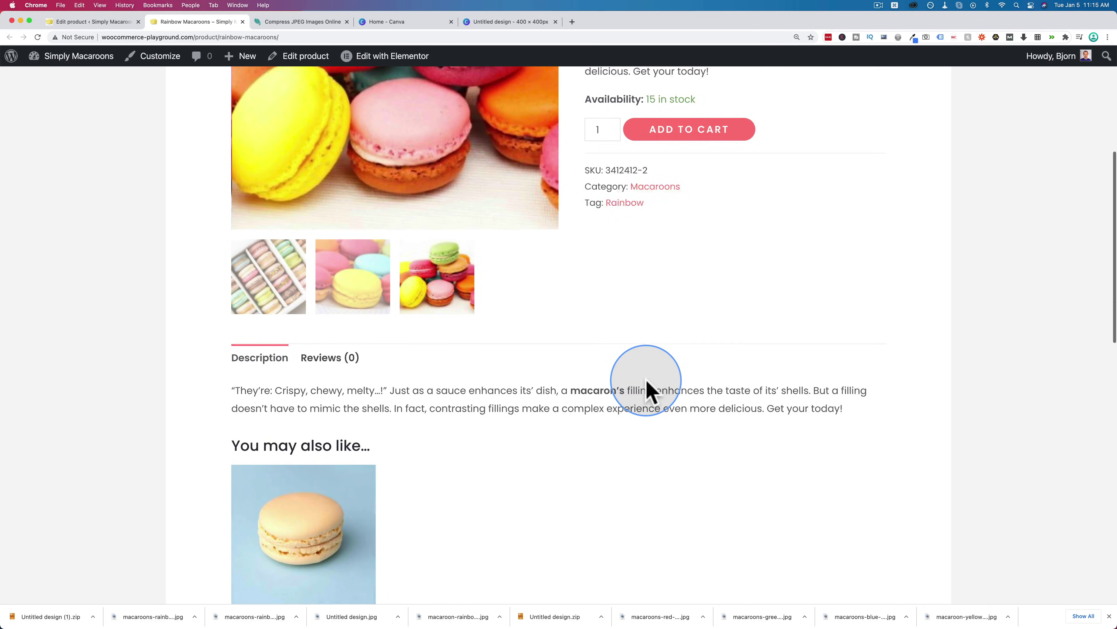
{"action": "scroll", "coordinate": [231, 370], "scroll_direction": "down", "scroll_amount": 1}
{"action": "left_click_drag", "start_coordinate": [232, 369], "coordinate": [374, 350]}
{"action": "left_click", "coordinate": [351, 327]}
{"action": "left_click", "coordinate": [331, 302]}
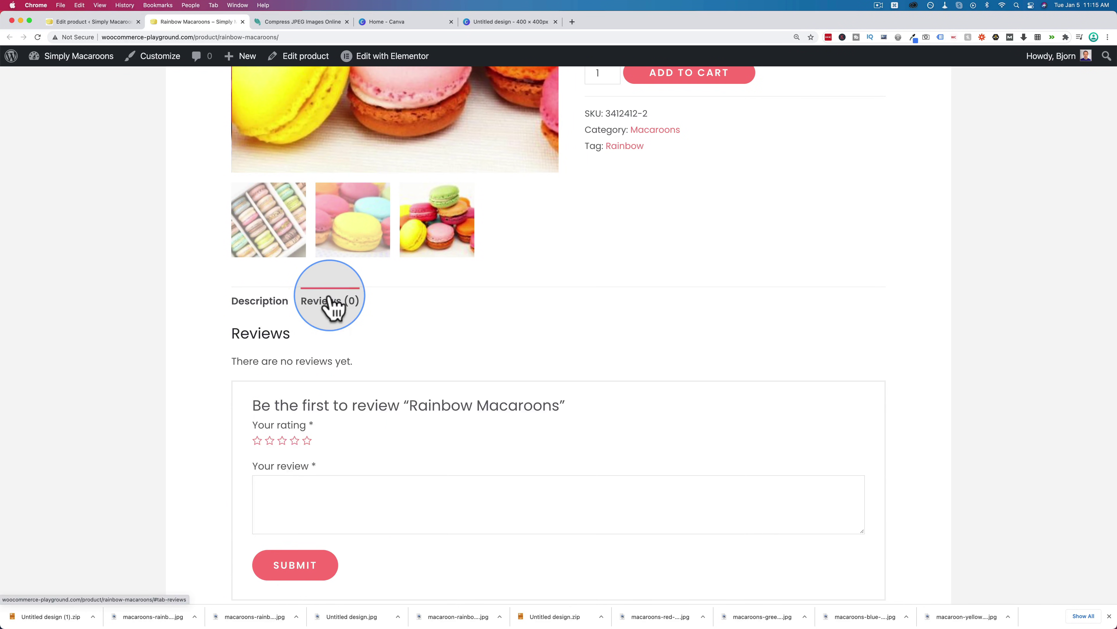
{"action": "left_click", "coordinate": [270, 303]}
{"action": "scroll", "coordinate": [203, 339], "scroll_direction": "down", "scroll_amount": 1}
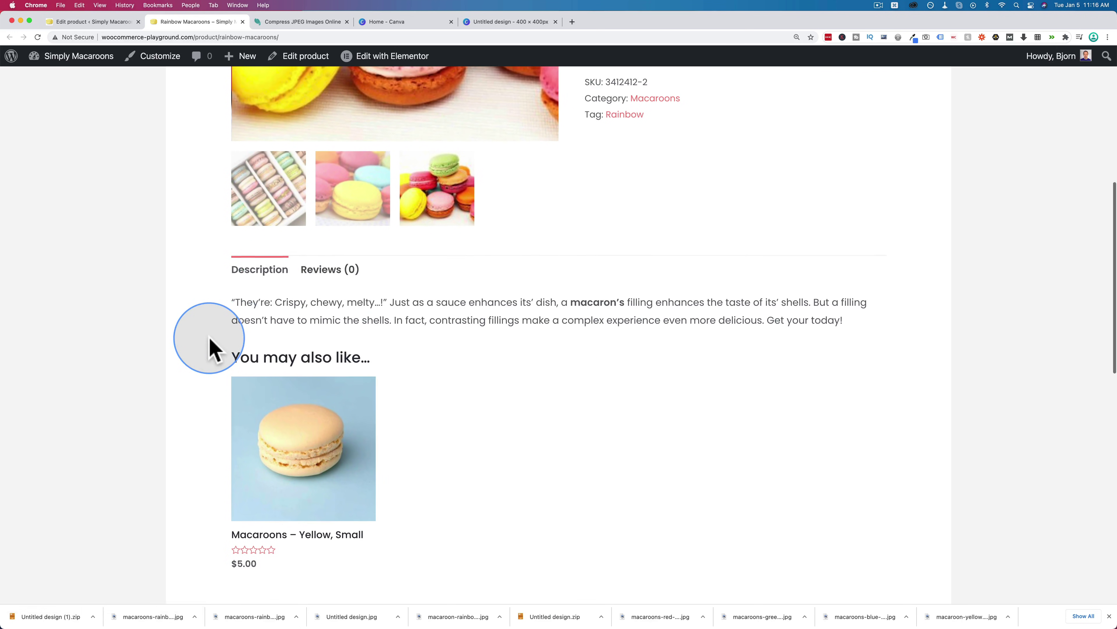
{"action": "scroll", "coordinate": [211, 349], "scroll_direction": "down", "scroll_amount": 3}
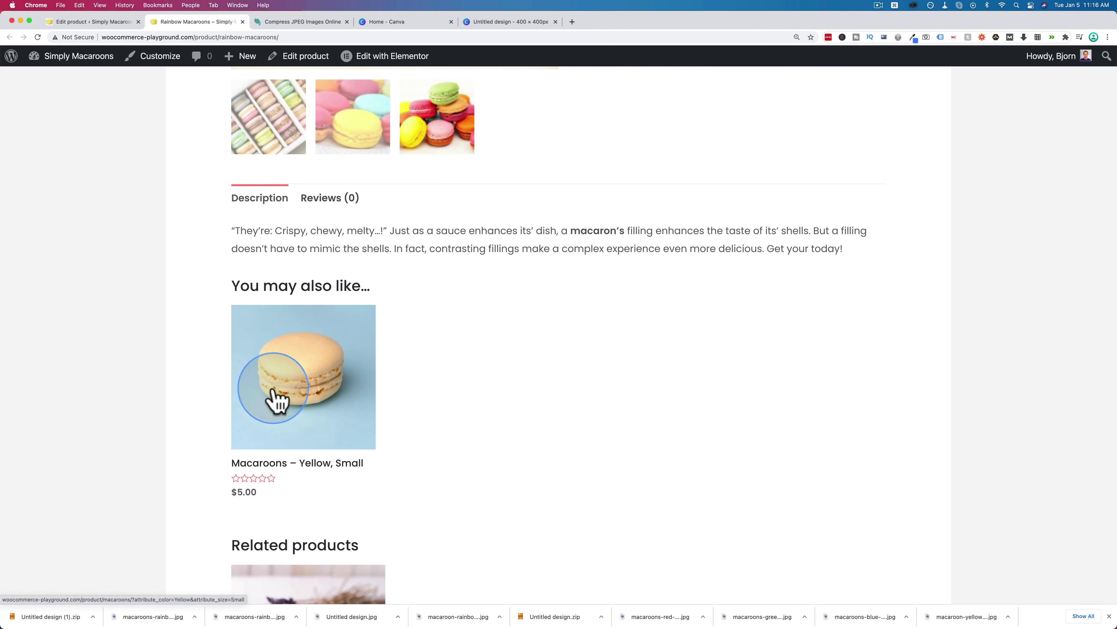
{"action": "left_click", "coordinate": [110, 23]}
{"action": "scroll", "coordinate": [119, 264], "scroll_direction": "down", "scroll_amount": 5}
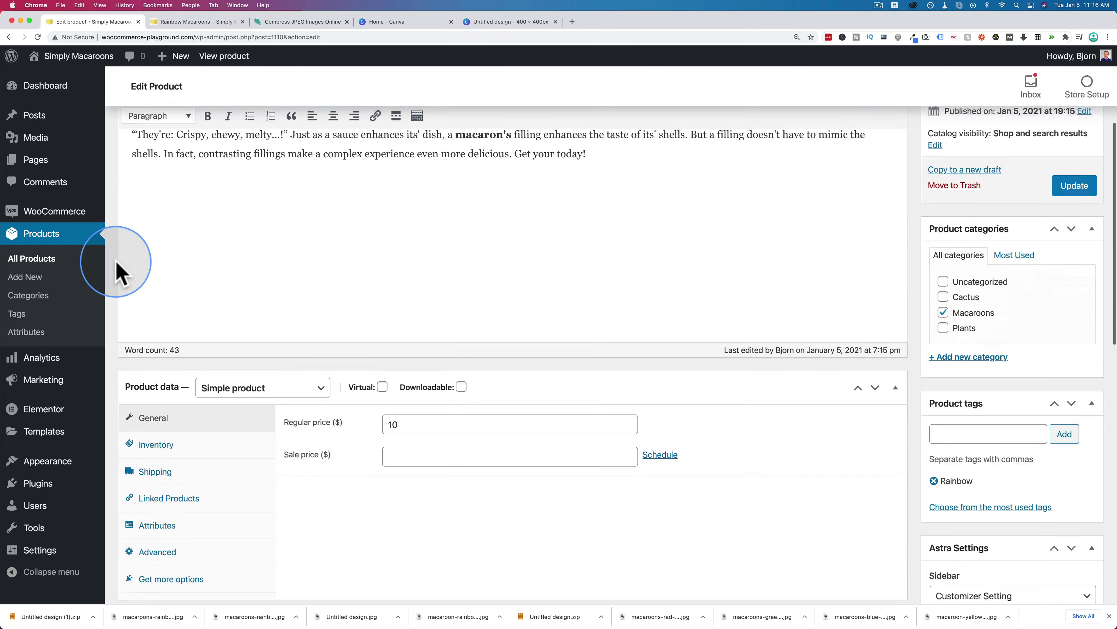
{"action": "scroll", "coordinate": [117, 264], "scroll_direction": "down", "scroll_amount": 3}
{"action": "left_click", "coordinate": [167, 371]}
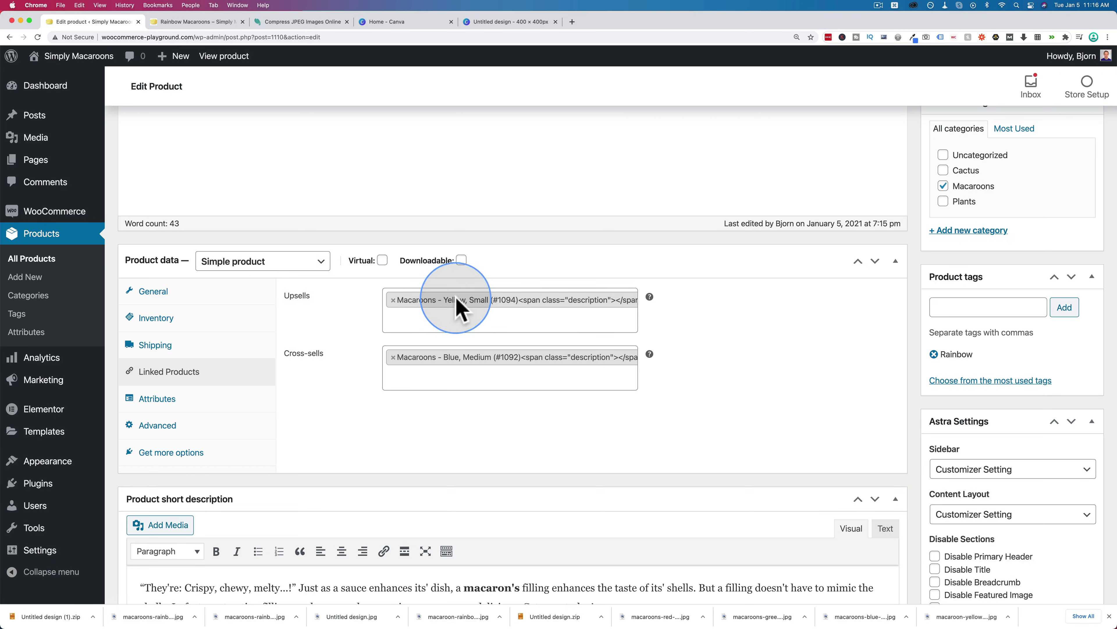
{"action": "left_click", "coordinate": [207, 23]}
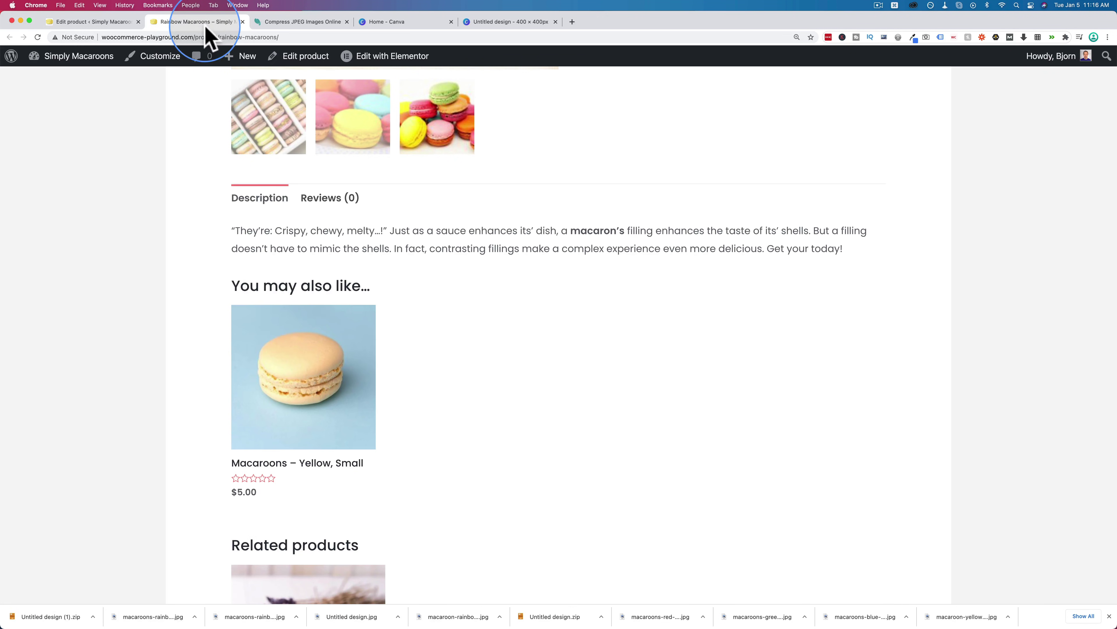
{"action": "scroll", "coordinate": [376, 479], "scroll_direction": "down", "scroll_amount": 5}
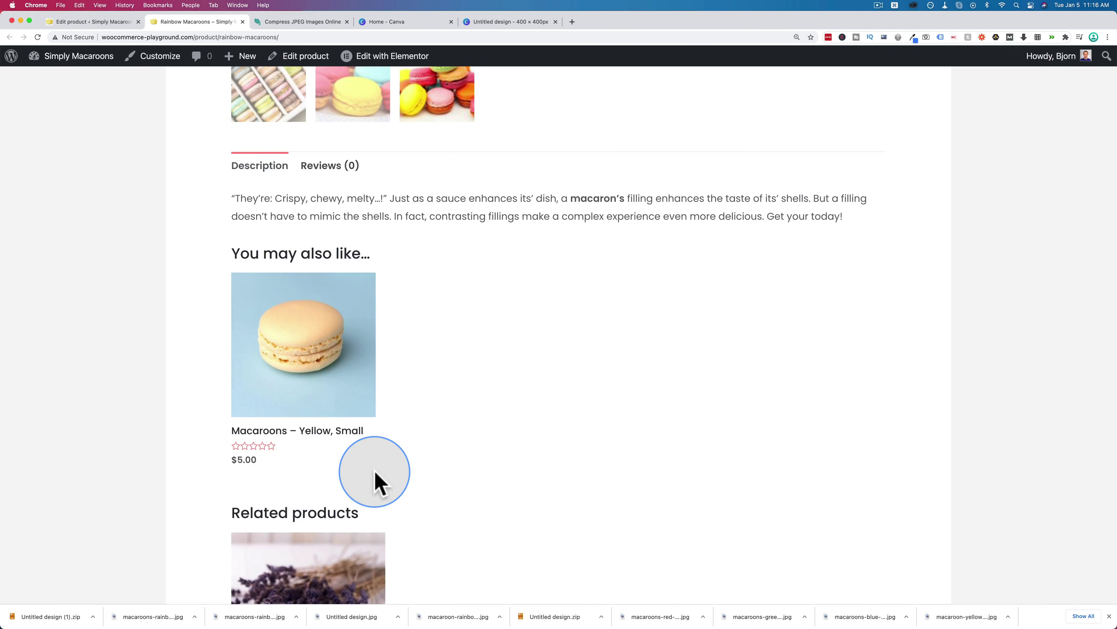
{"action": "scroll", "coordinate": [376, 480], "scroll_direction": "down", "scroll_amount": 2}
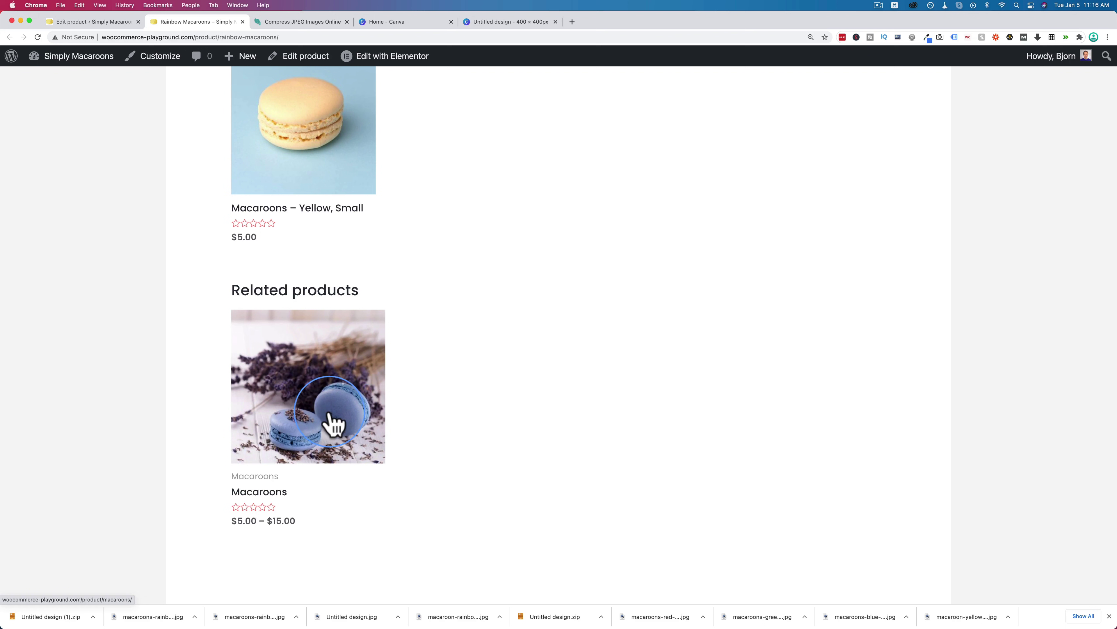
{"action": "left_click", "coordinate": [491, 384]}
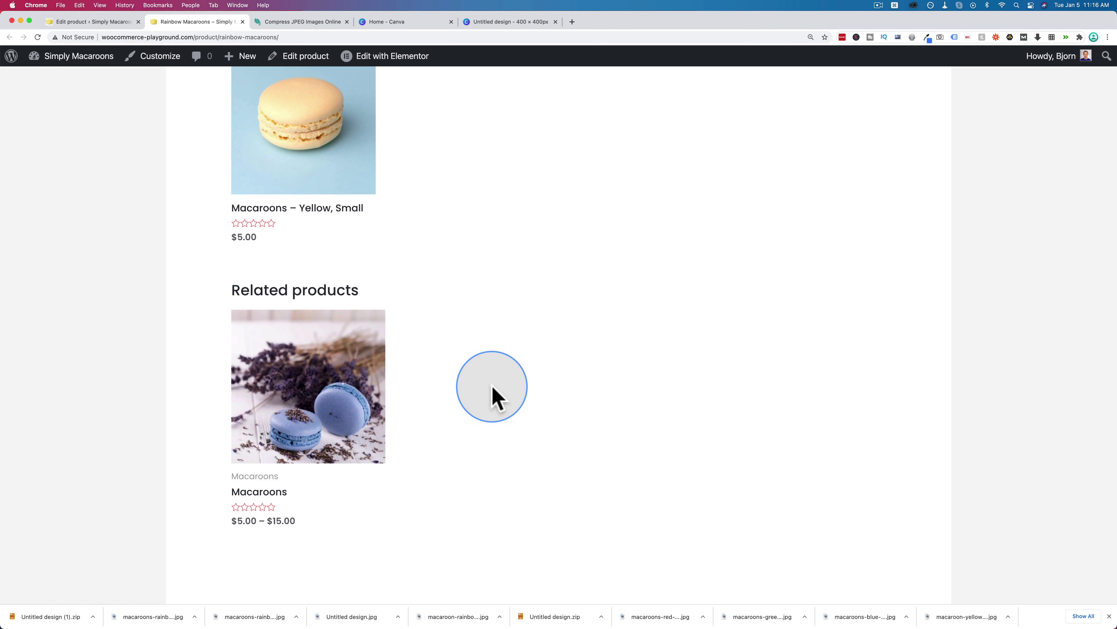
{"action": "scroll", "coordinate": [447, 402], "scroll_direction": "up", "scroll_amount": 4}
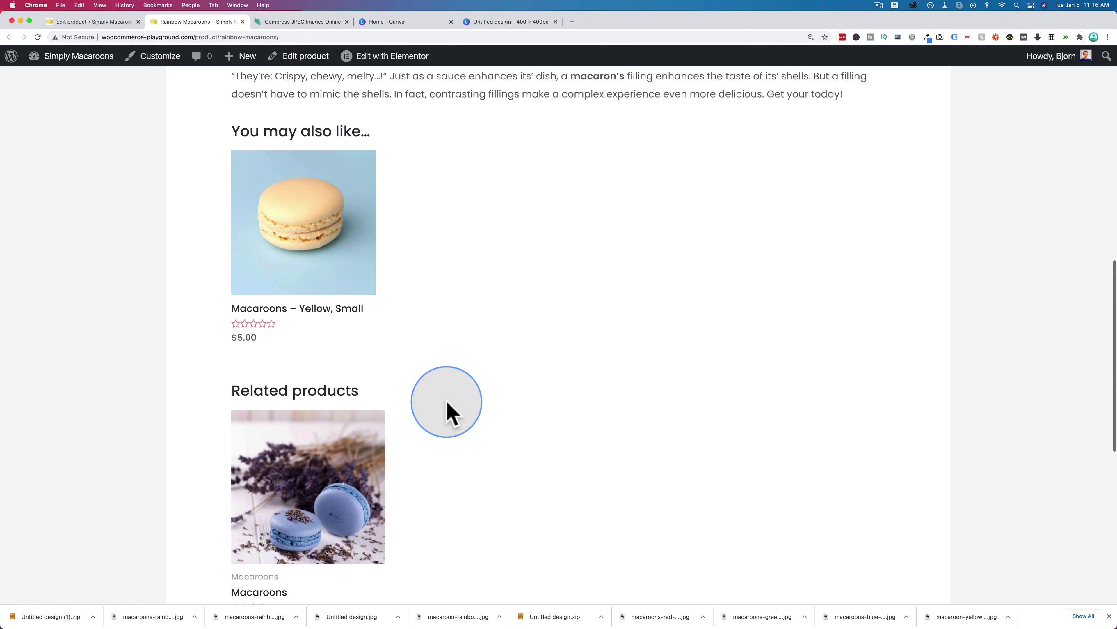
{"action": "scroll", "coordinate": [569, 337], "scroll_direction": "up", "scroll_amount": 9}
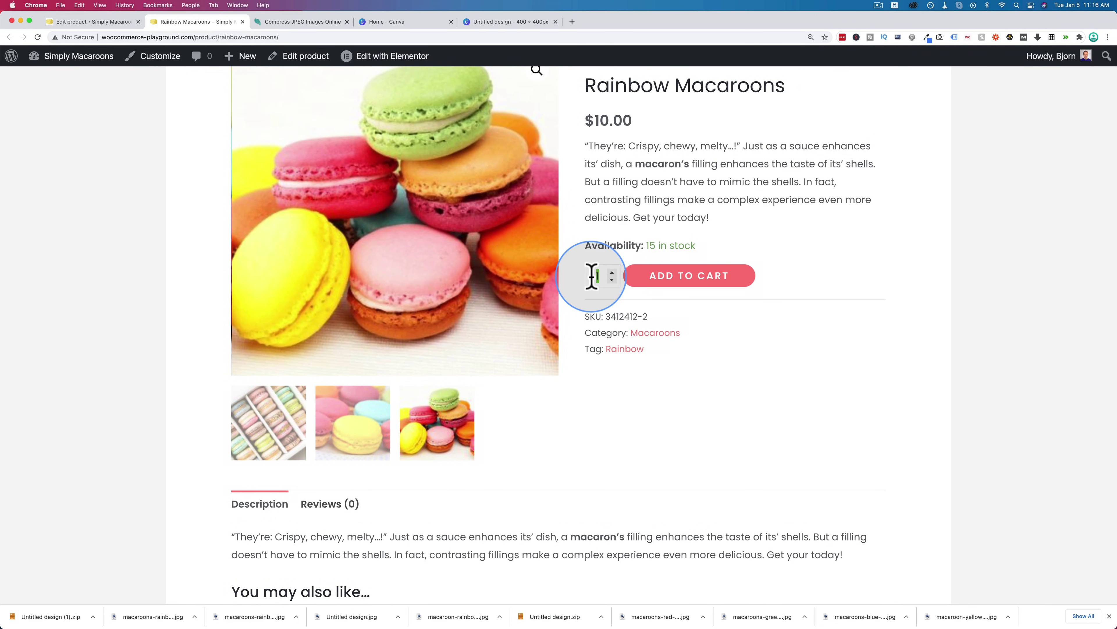
Add 3 Rainbow Macaroons to the cart and view the cart.
{"action": "type", "text": "3"}
{"action": "left_click", "coordinate": [690, 289]}
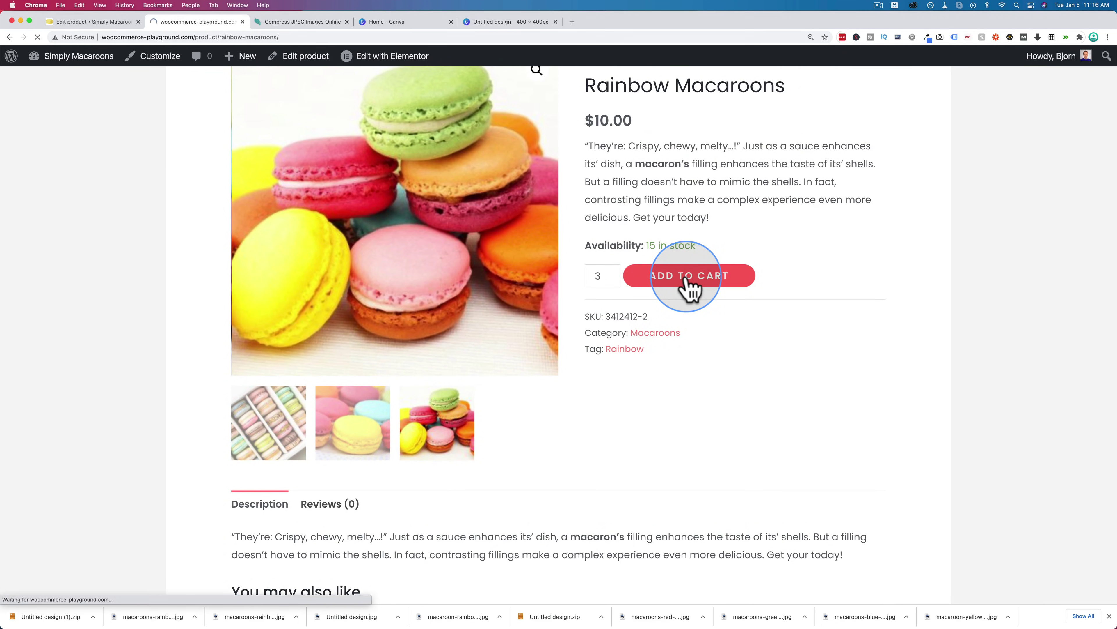
{"action": "left_click", "coordinate": [819, 238]}
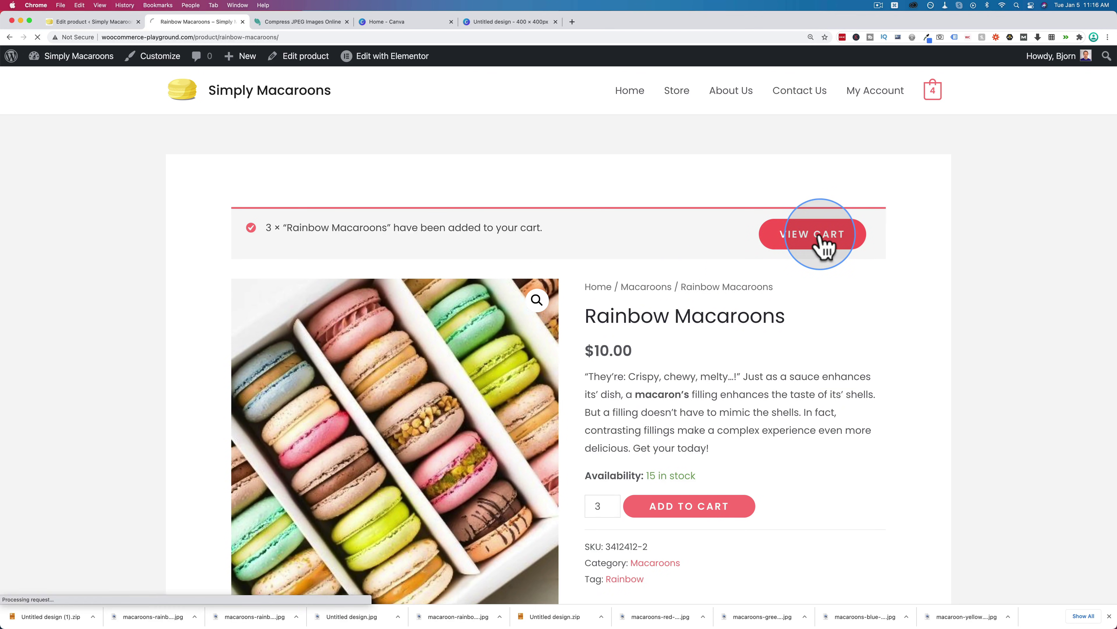
{"action": "scroll", "coordinate": [349, 294], "scroll_direction": "down", "scroll_amount": 2}
{"action": "scroll", "coordinate": [351, 302], "scroll_direction": "down", "scroll_amount": 2}
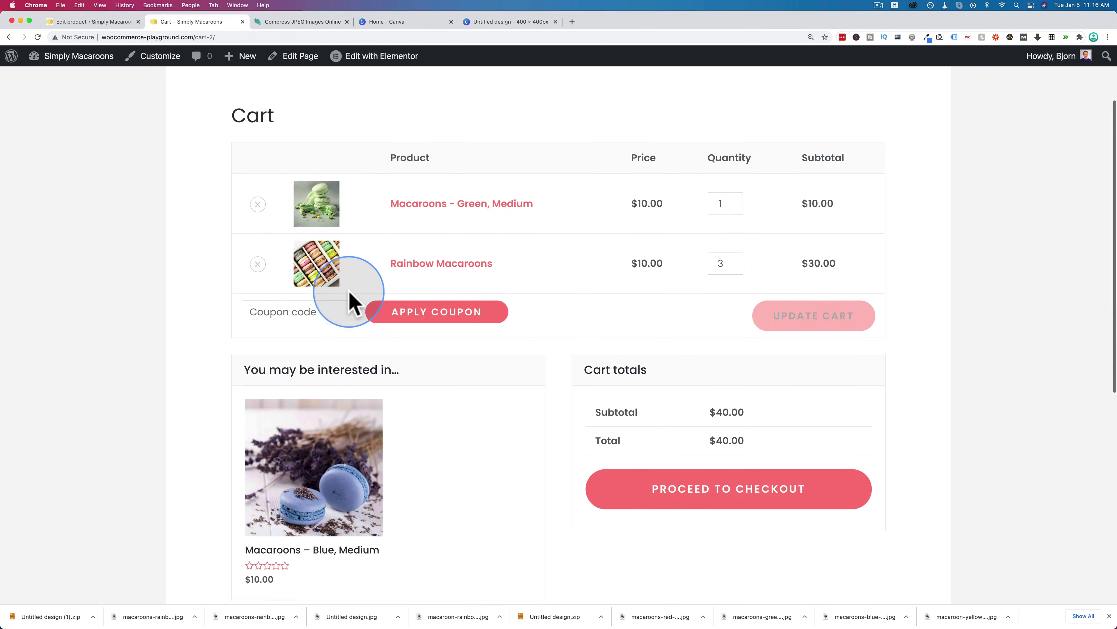
Remove the Green, Medium macaroons for a $30.00 total, then go back to the product editor.
{"action": "left_click", "coordinate": [258, 198]}
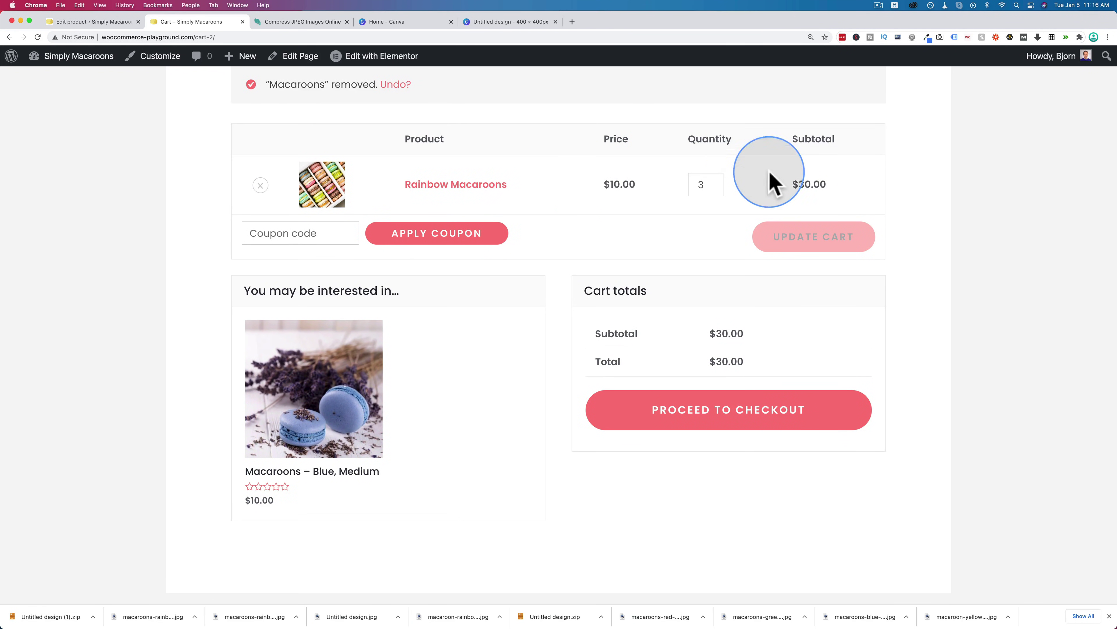
{"action": "scroll", "coordinate": [492, 352], "scroll_direction": "down", "scroll_amount": 1}
{"action": "scroll", "coordinate": [492, 355], "scroll_direction": "down", "scroll_amount": 1}
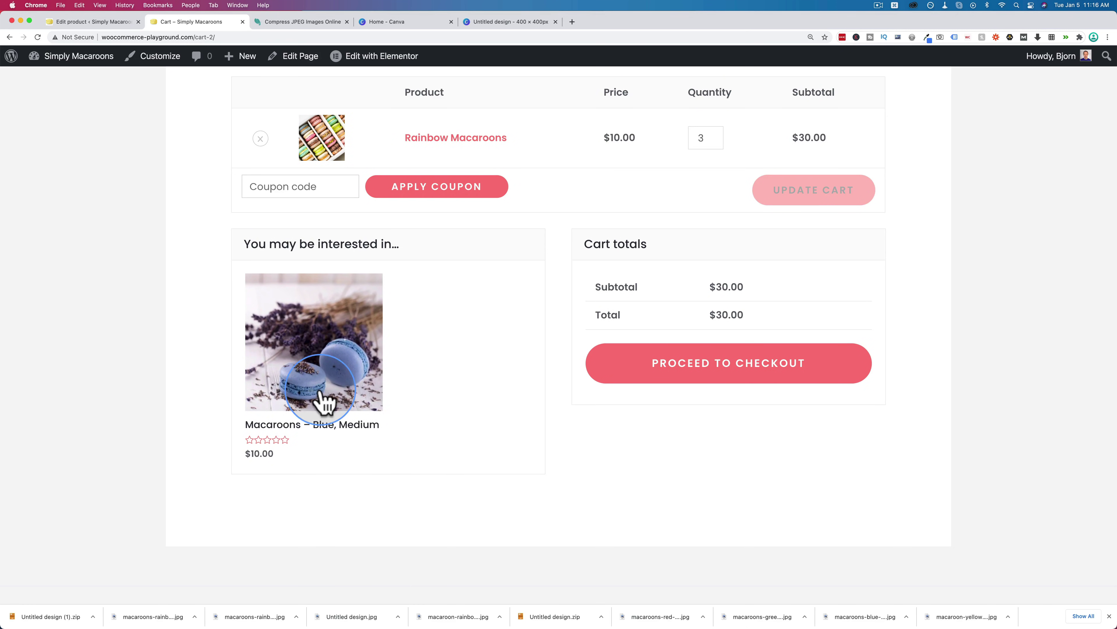
{"action": "left_click", "coordinate": [120, 23]}
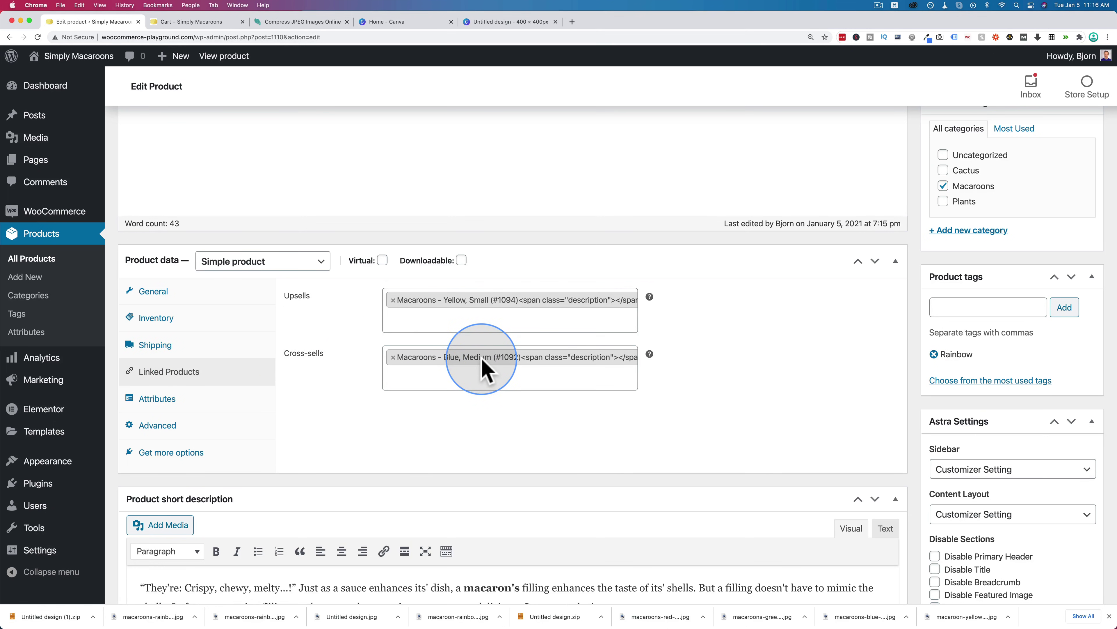
Go back to the cart showing 3 Rainbow Macaroons at $30.00.
{"action": "left_click", "coordinate": [221, 25]}
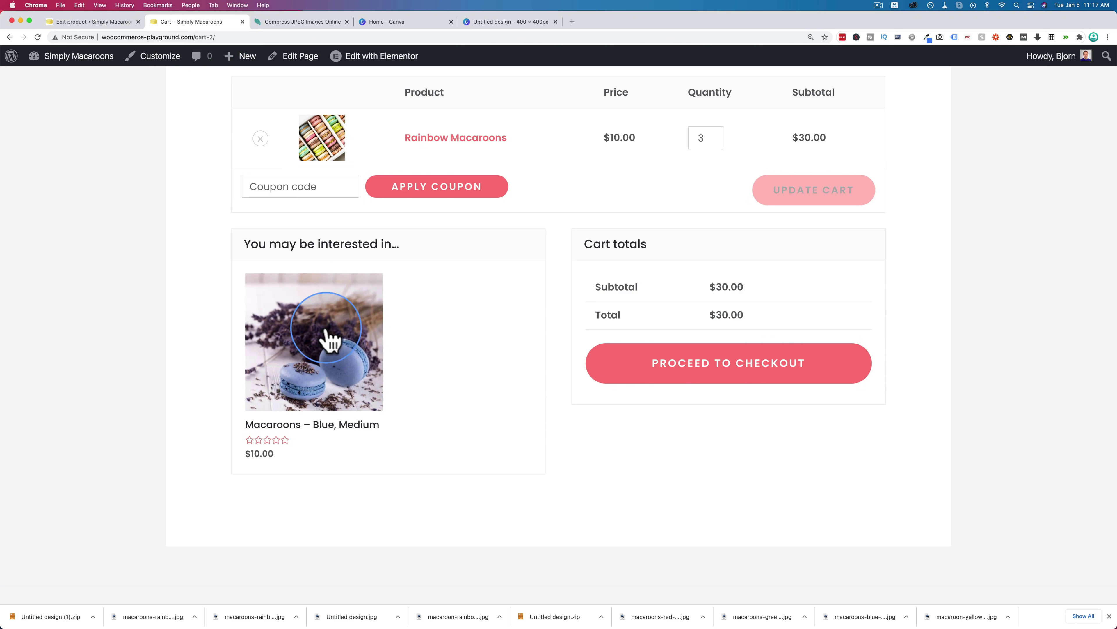